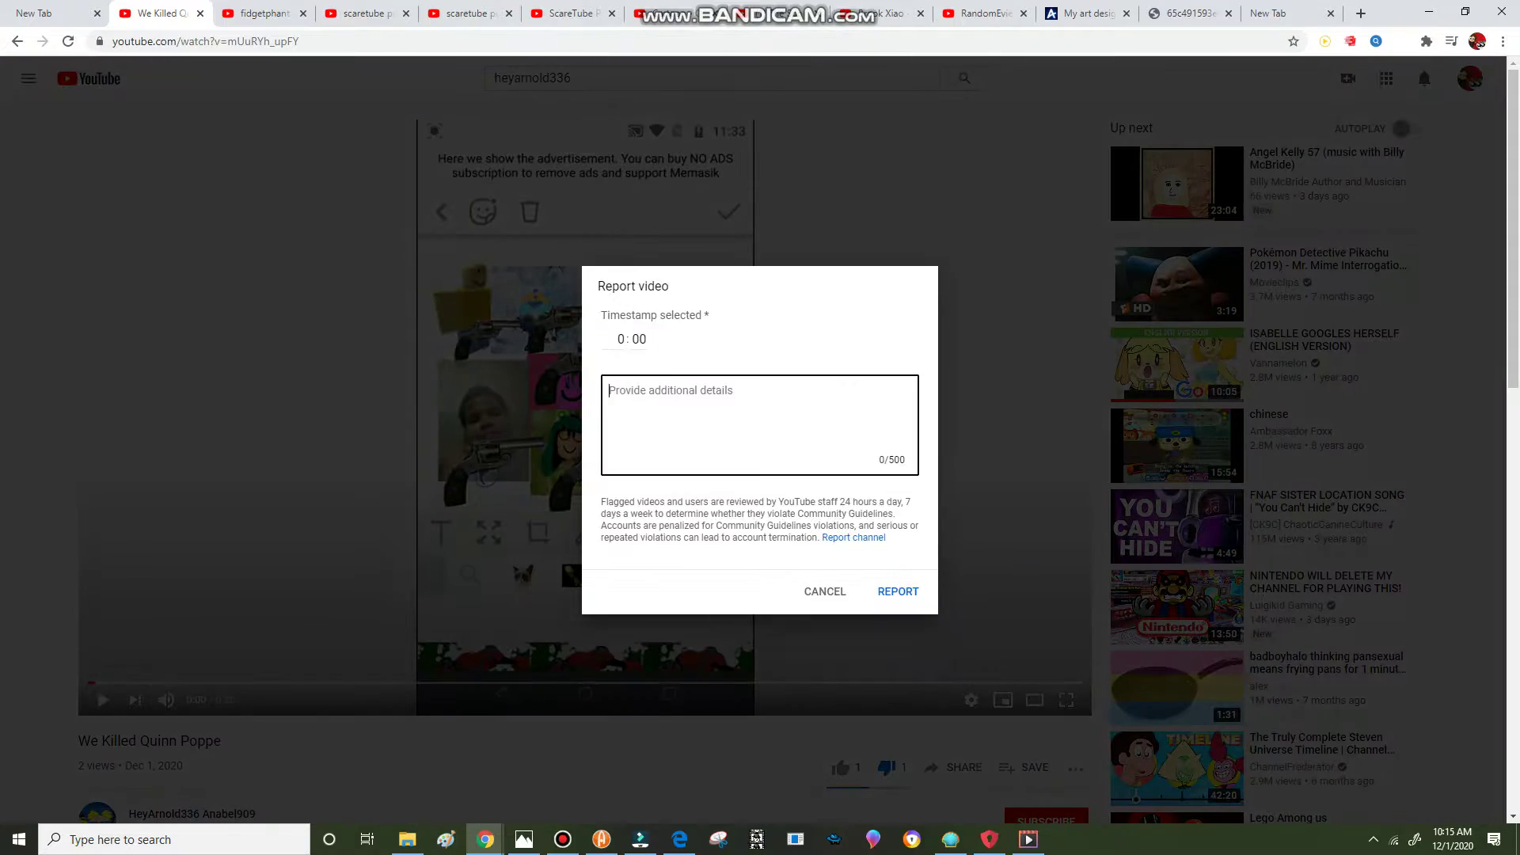
# Step: Submit the sexual content report with the Community Guidelines notice as additional details and dismiss the confirmation
pyautogui.click(895, 655)
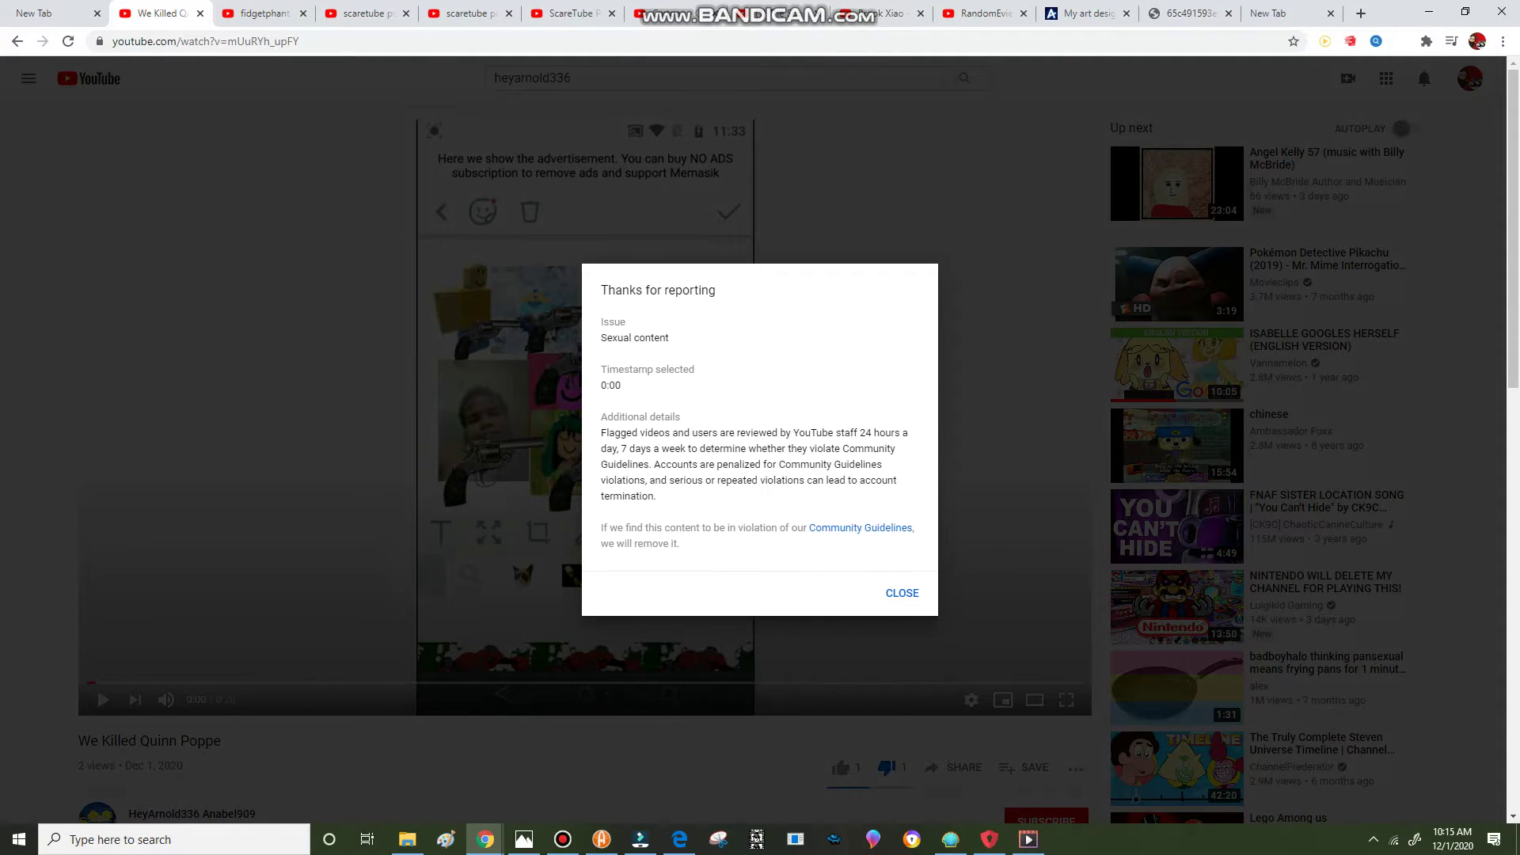
pyautogui.click(901, 592)
# Step: Start a new report on the video for sexual content with the issue Graphic sexual activity
pyautogui.click(1075, 768)
pyautogui.click(1150, 770)
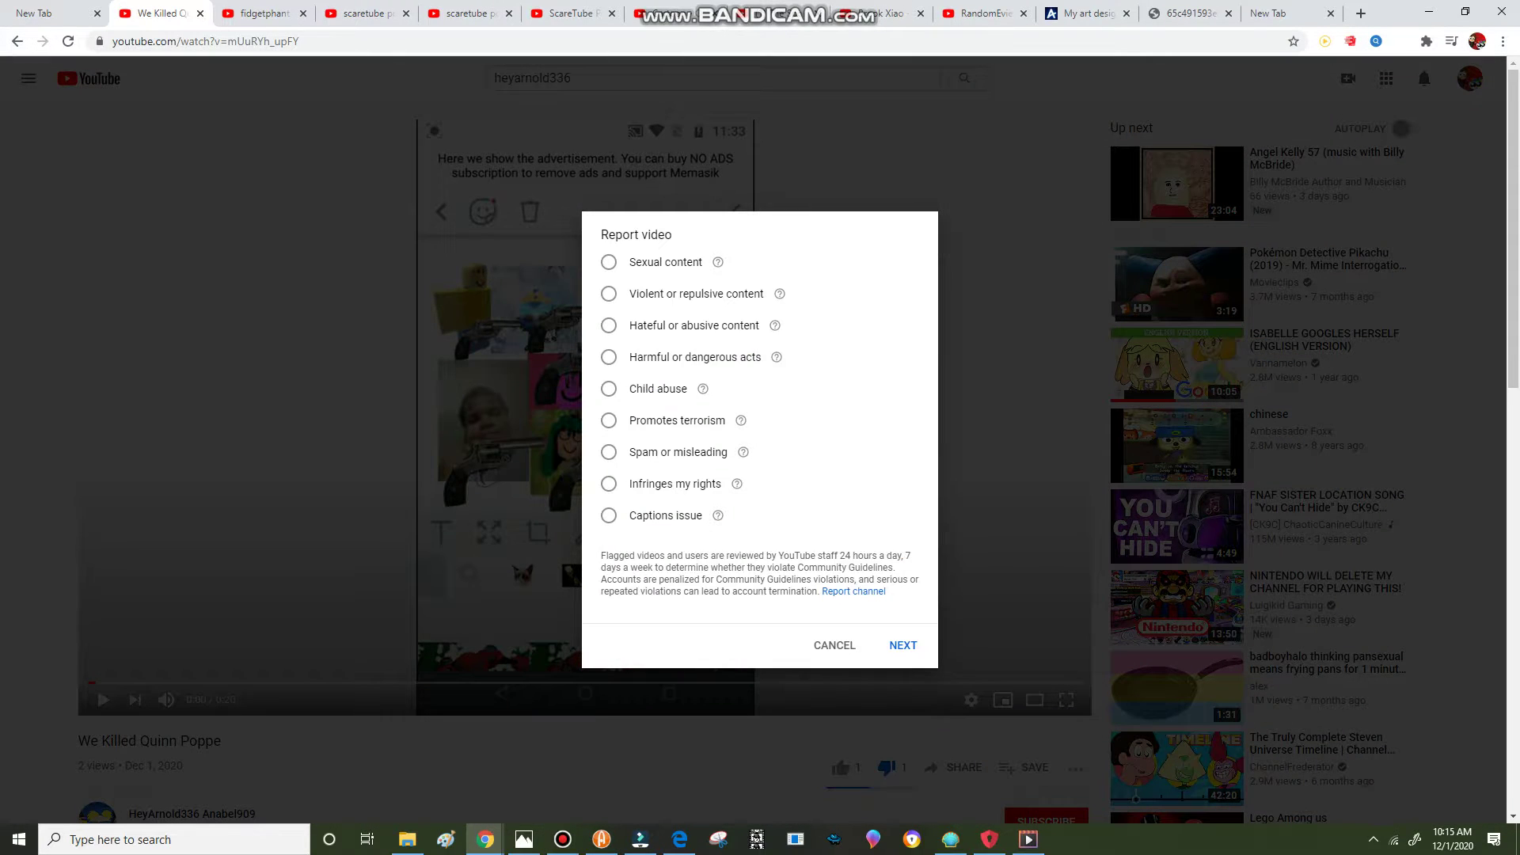
pyautogui.click(608, 262)
pyautogui.click(721, 278)
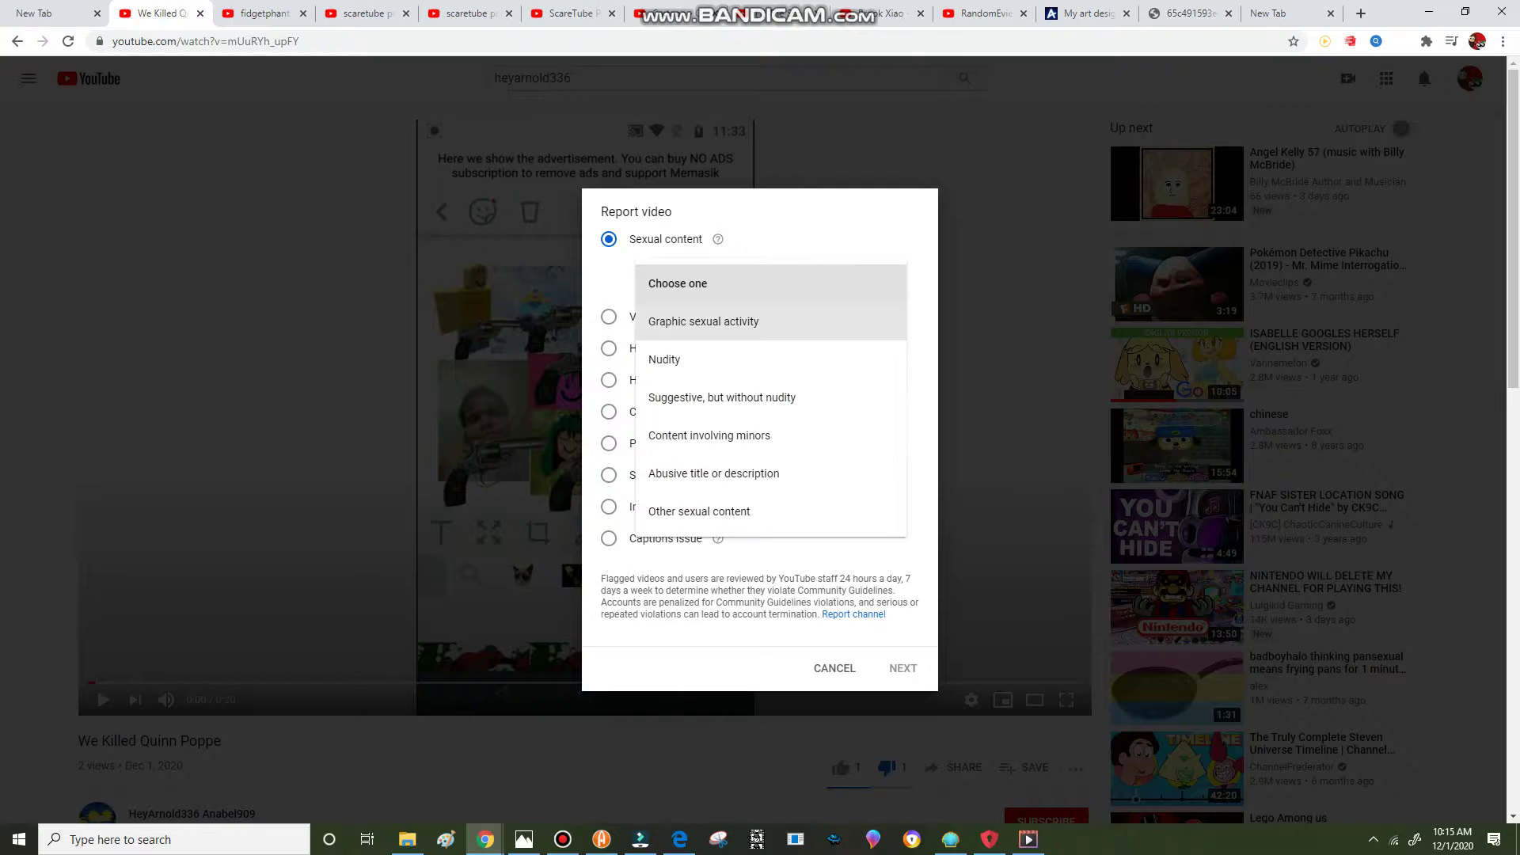
pyautogui.click(697, 319)
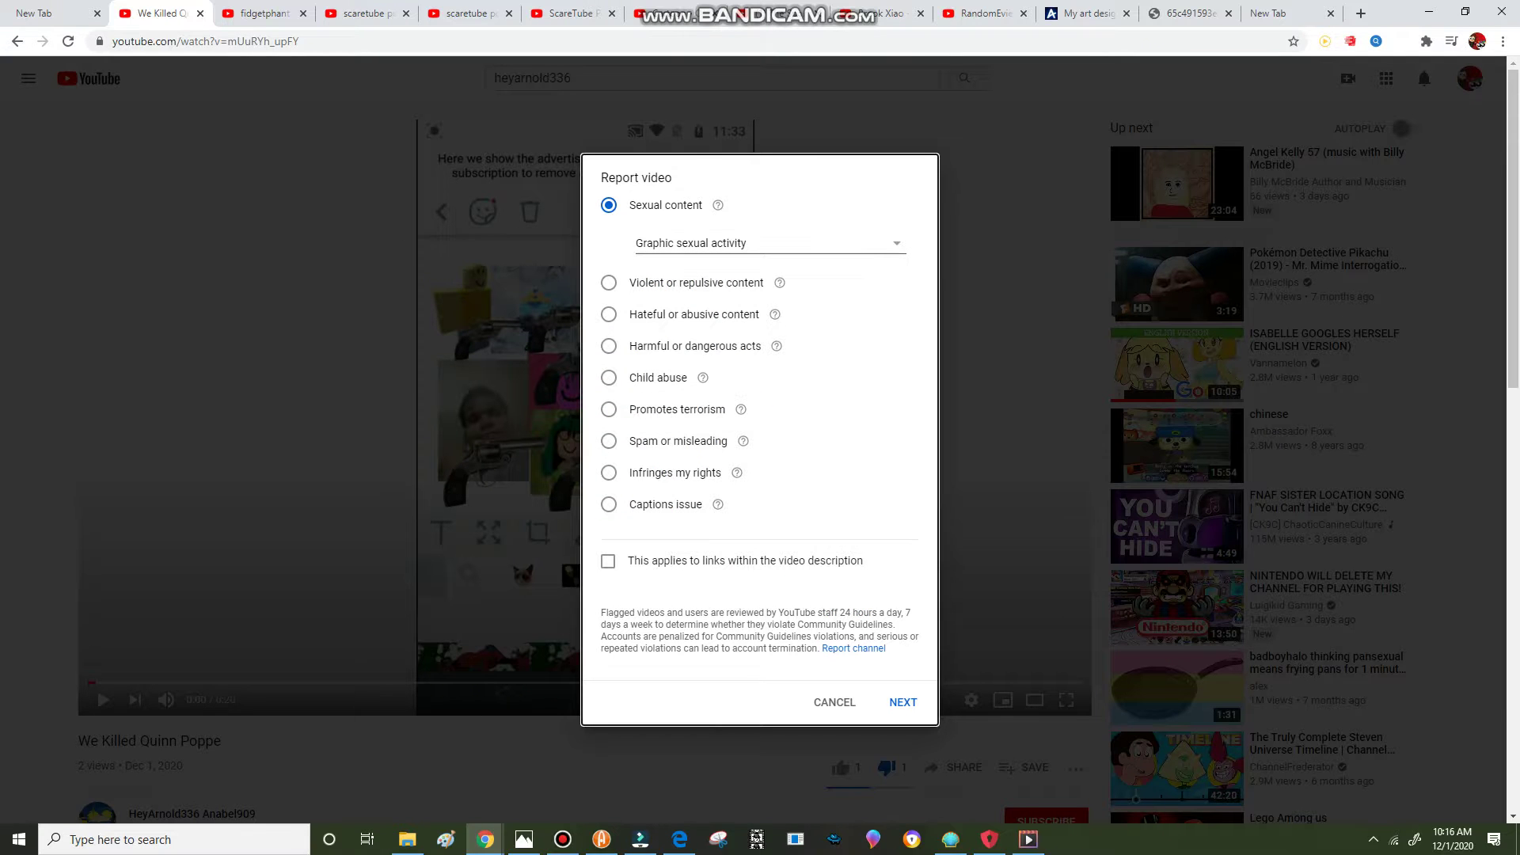
# Step: Add the "Flagged videos and users are reviewed by YouTube staff" notice as details, submit the graphic sexual activity report, and dismiss the confirmation
pyautogui.click(902, 702)
pyautogui.write('Flagged videos and users are reviewed by YouTube staff 24 hours a day, 7 days a week to determine whether they violate Community Guidelines. Accounts are penalized for Community Guidelines violations, and serious or repeated violations can lead to account termination.')
pyautogui.click(901, 657)
pyautogui.click(902, 594)
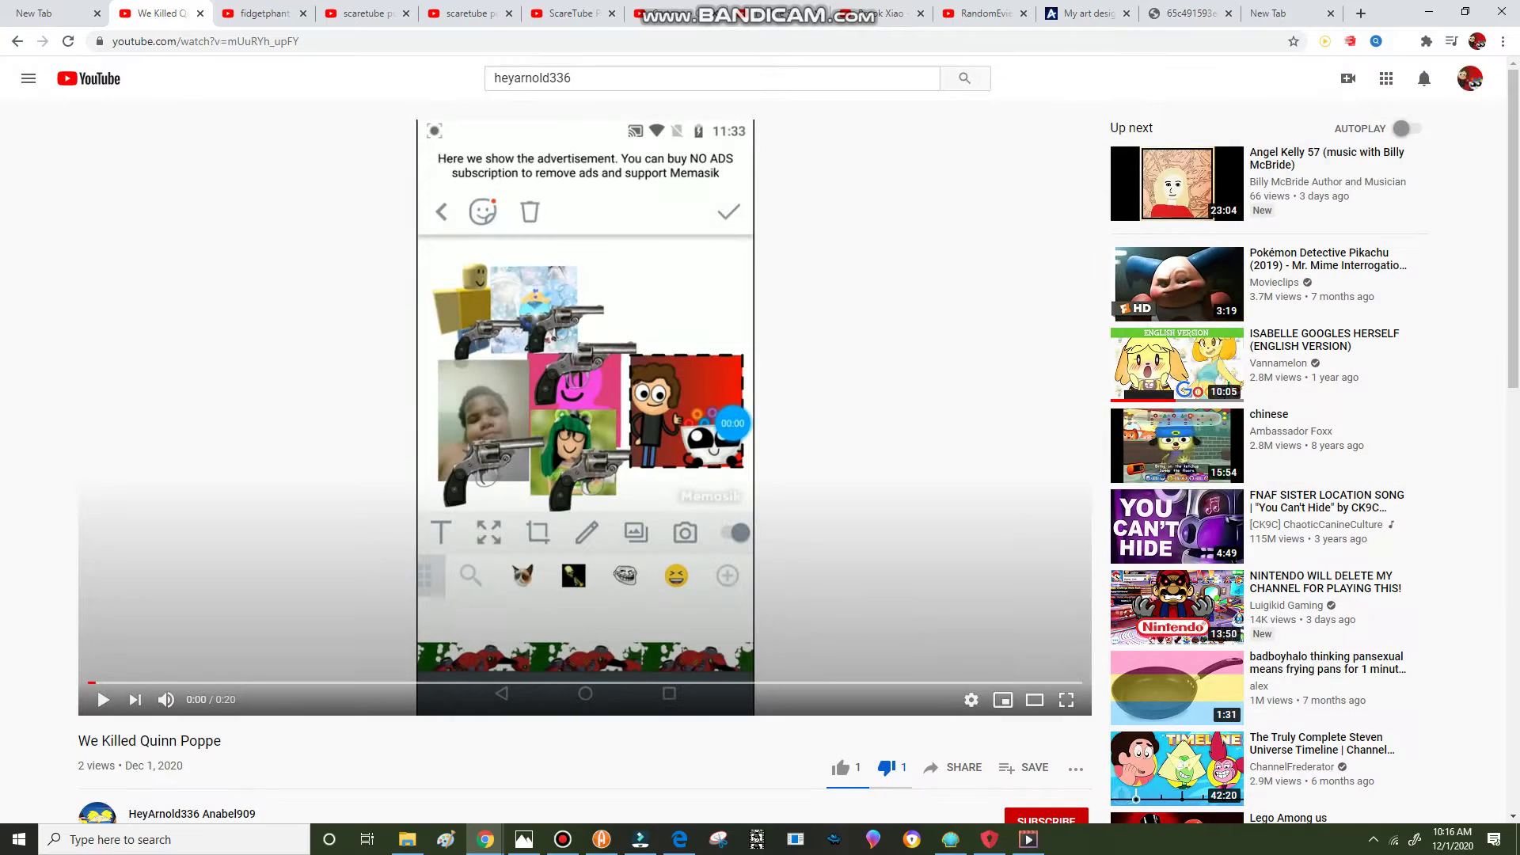
# Step: Start another report on the video for sexual content with the issue "Suggestive, but without nudity"
pyautogui.click(1075, 769)
pyautogui.click(1148, 770)
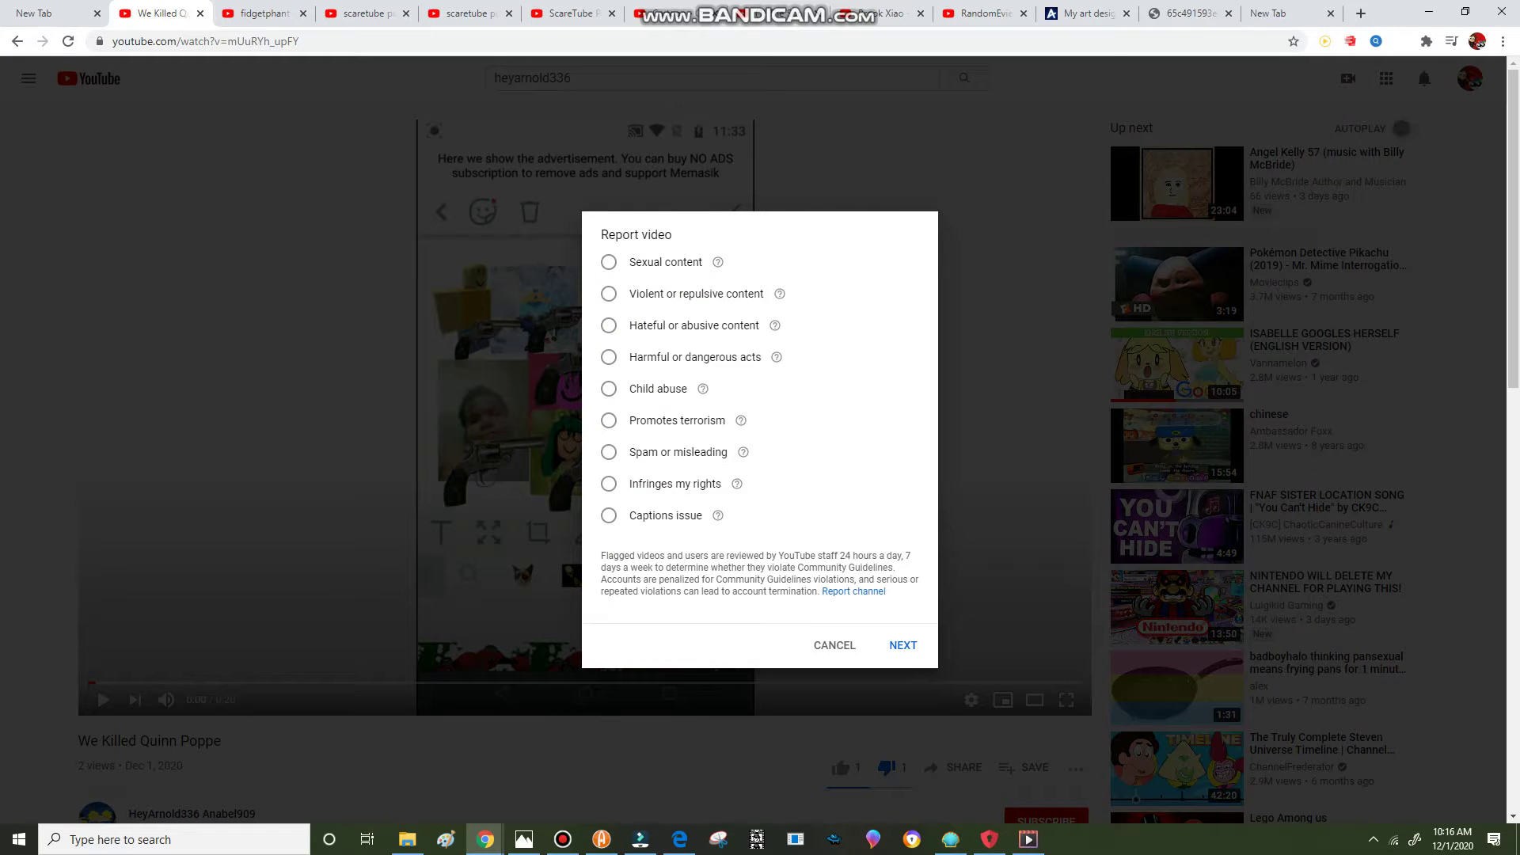
pyautogui.click(608, 262)
pyautogui.click(756, 275)
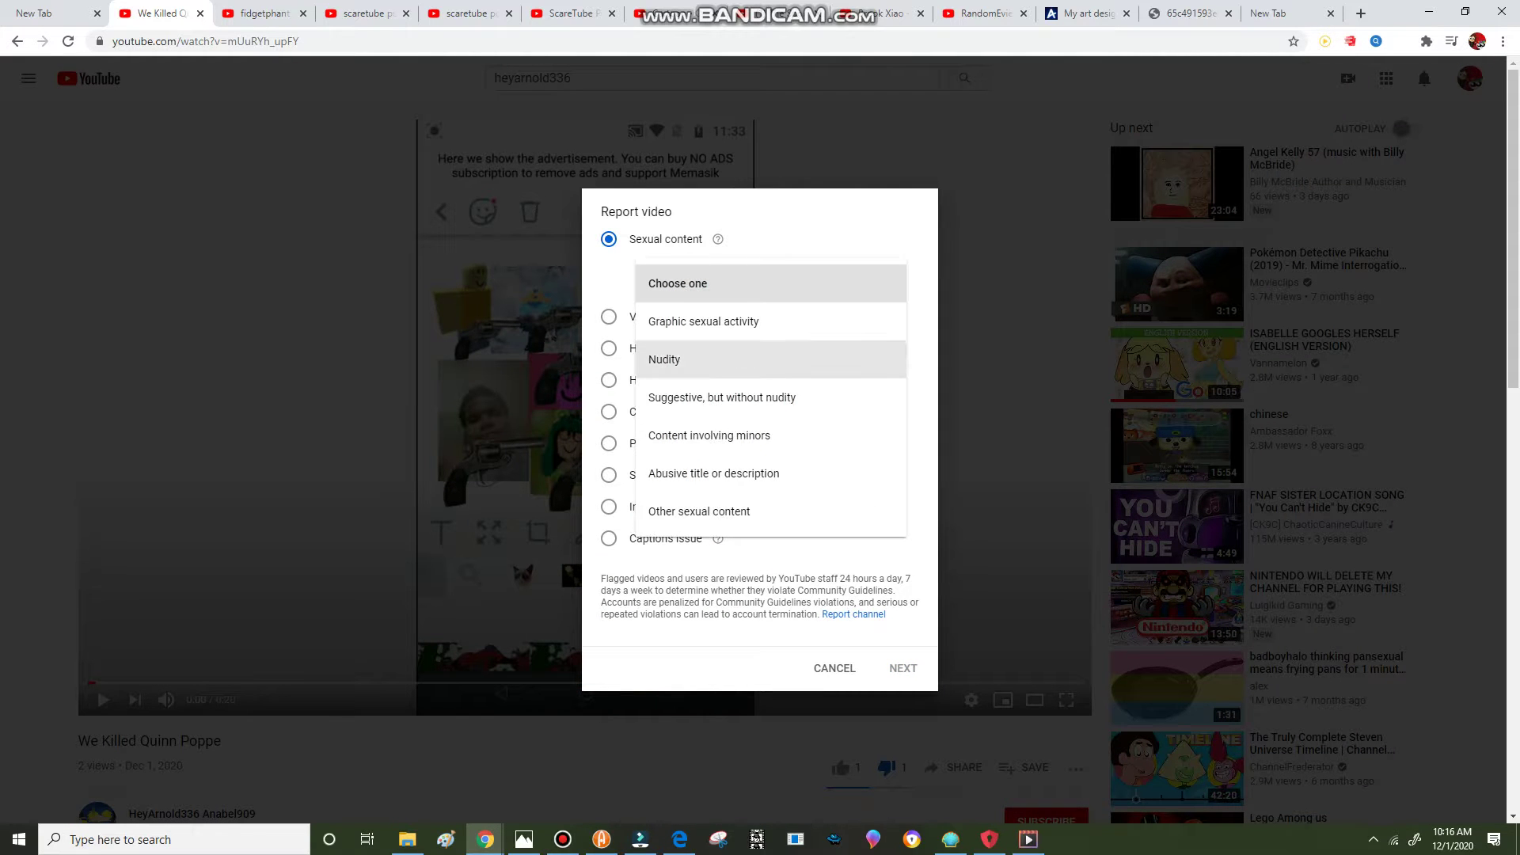
pyautogui.click(722, 397)
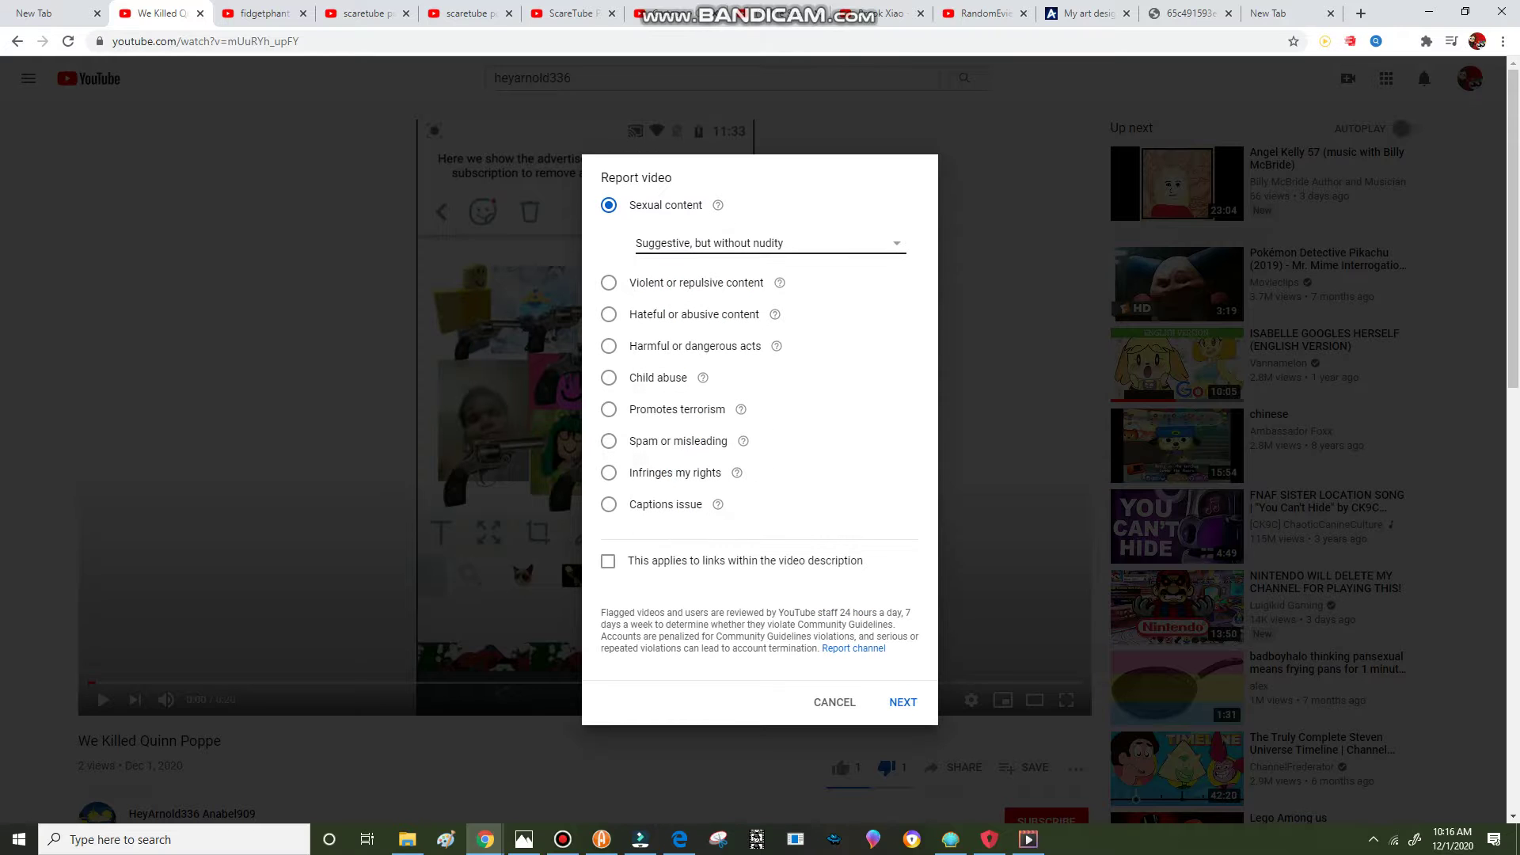
# Step: Enter the same Community Guidelines notice as details, submit the "Suggestive, but without nudity" report, and dismiss the confirmation
pyautogui.click(903, 702)
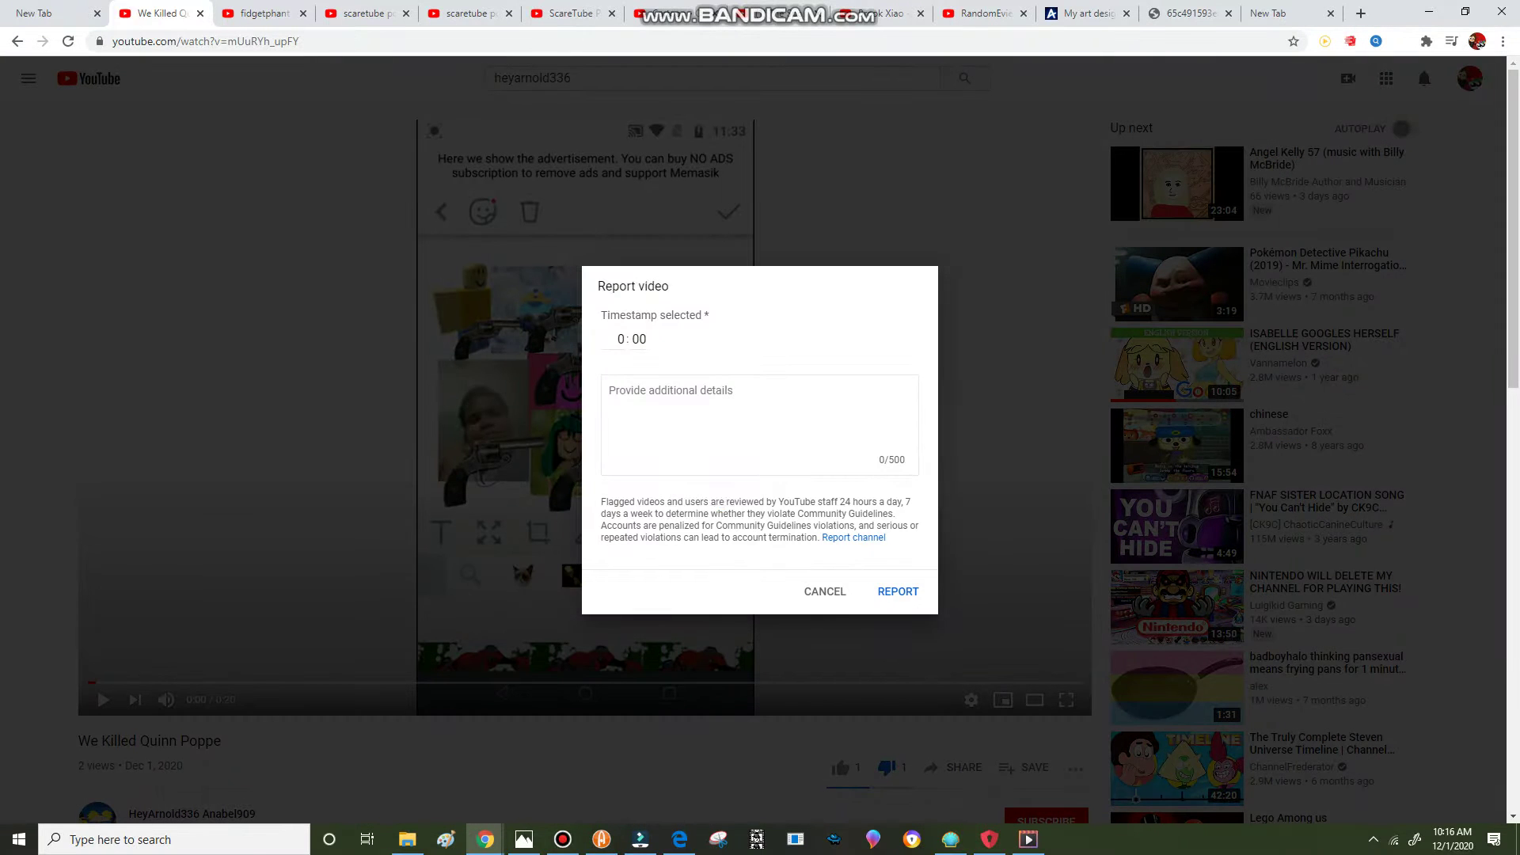
pyautogui.write('Flagged videos and users are reviewed by YouTube staff 24 hours a day, 7 days a week to determine whether they violate Community Guidelines. Accounts are penalized for Community Guidelines violations, and serious or repeated violations can lead to account termination.')
pyautogui.click(898, 658)
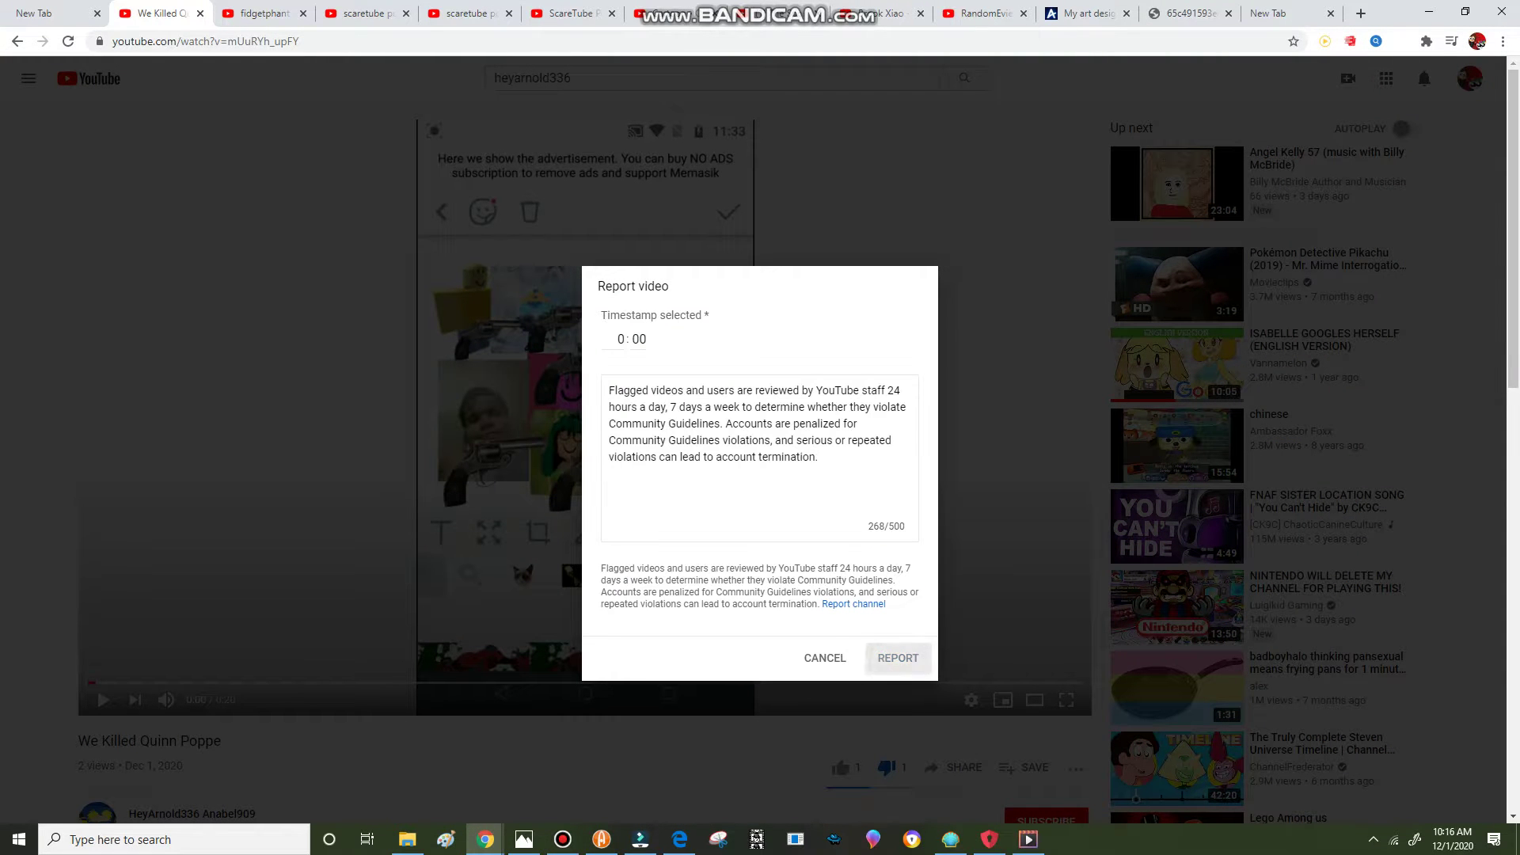
pyautogui.click(902, 593)
# Step: Start a sexual content report with the issue Content involving minors and apply it to links within the video description
pyautogui.click(1075, 768)
pyautogui.click(1151, 773)
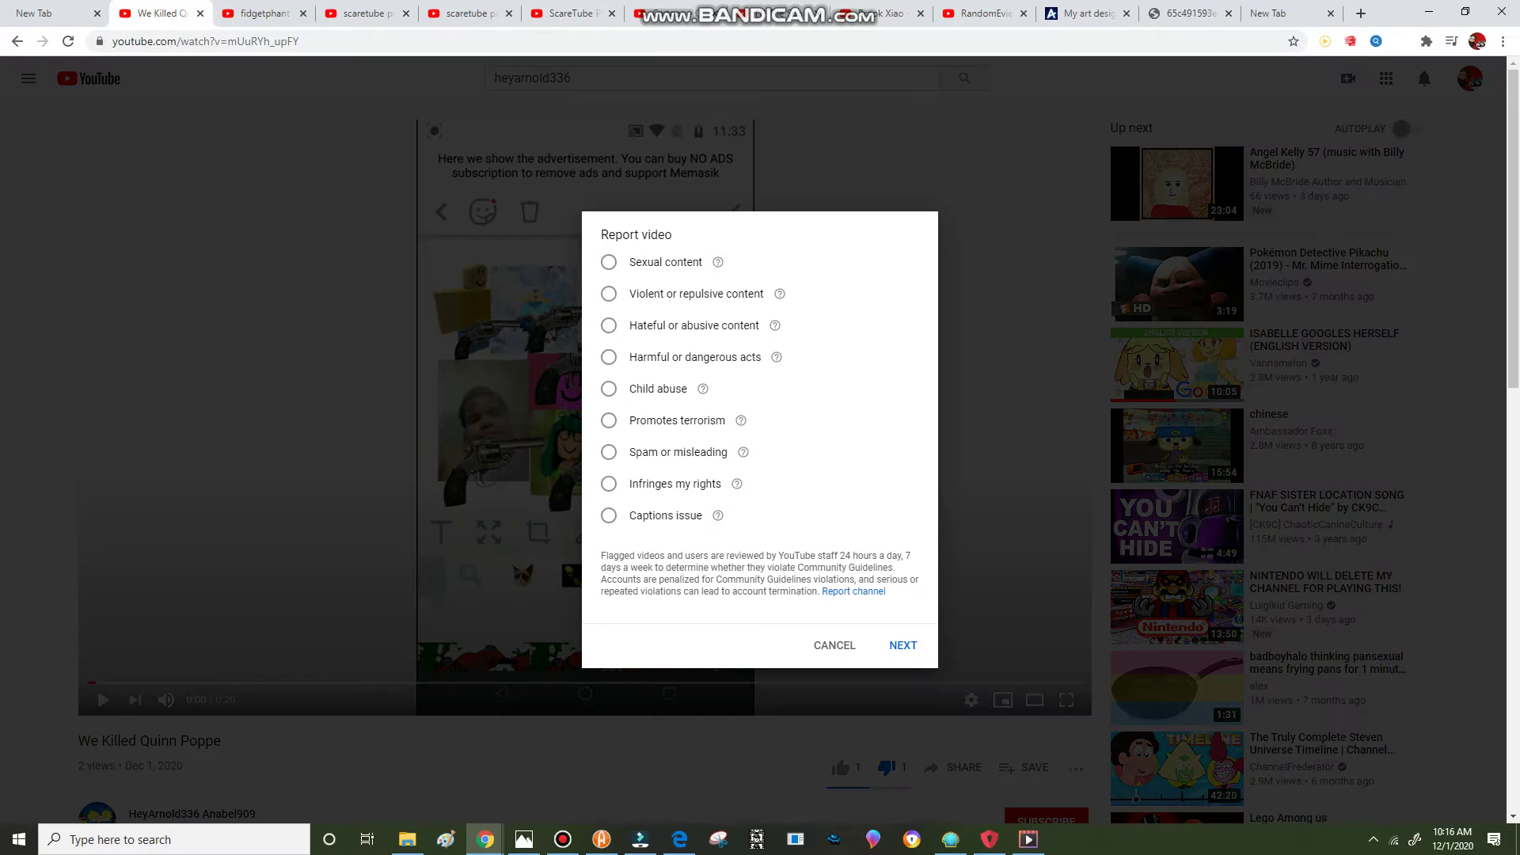
pyautogui.click(609, 325)
pyautogui.click(609, 239)
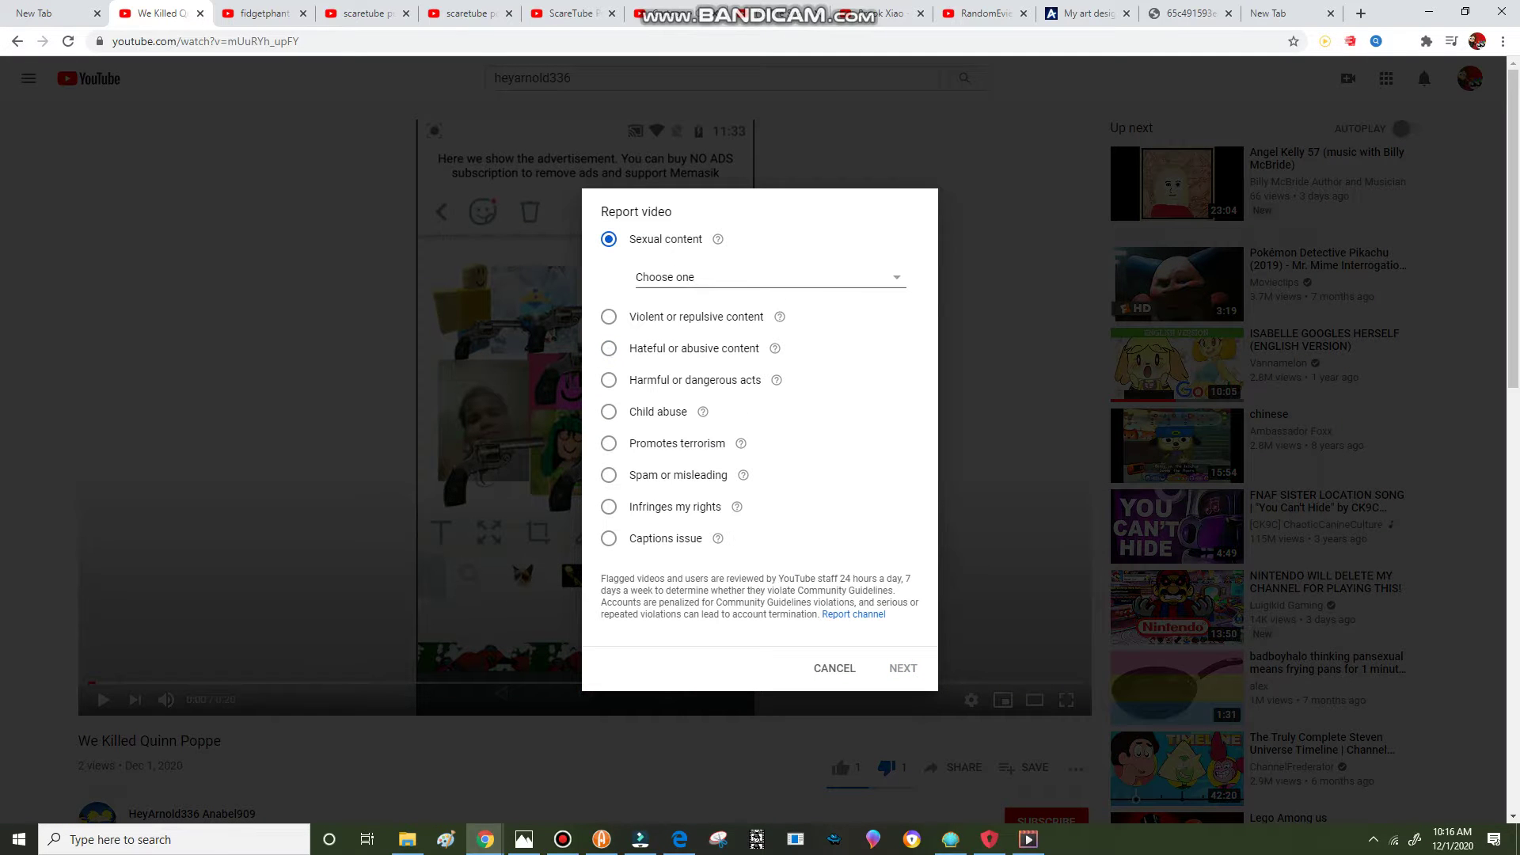
pyautogui.click(767, 277)
pyautogui.click(712, 394)
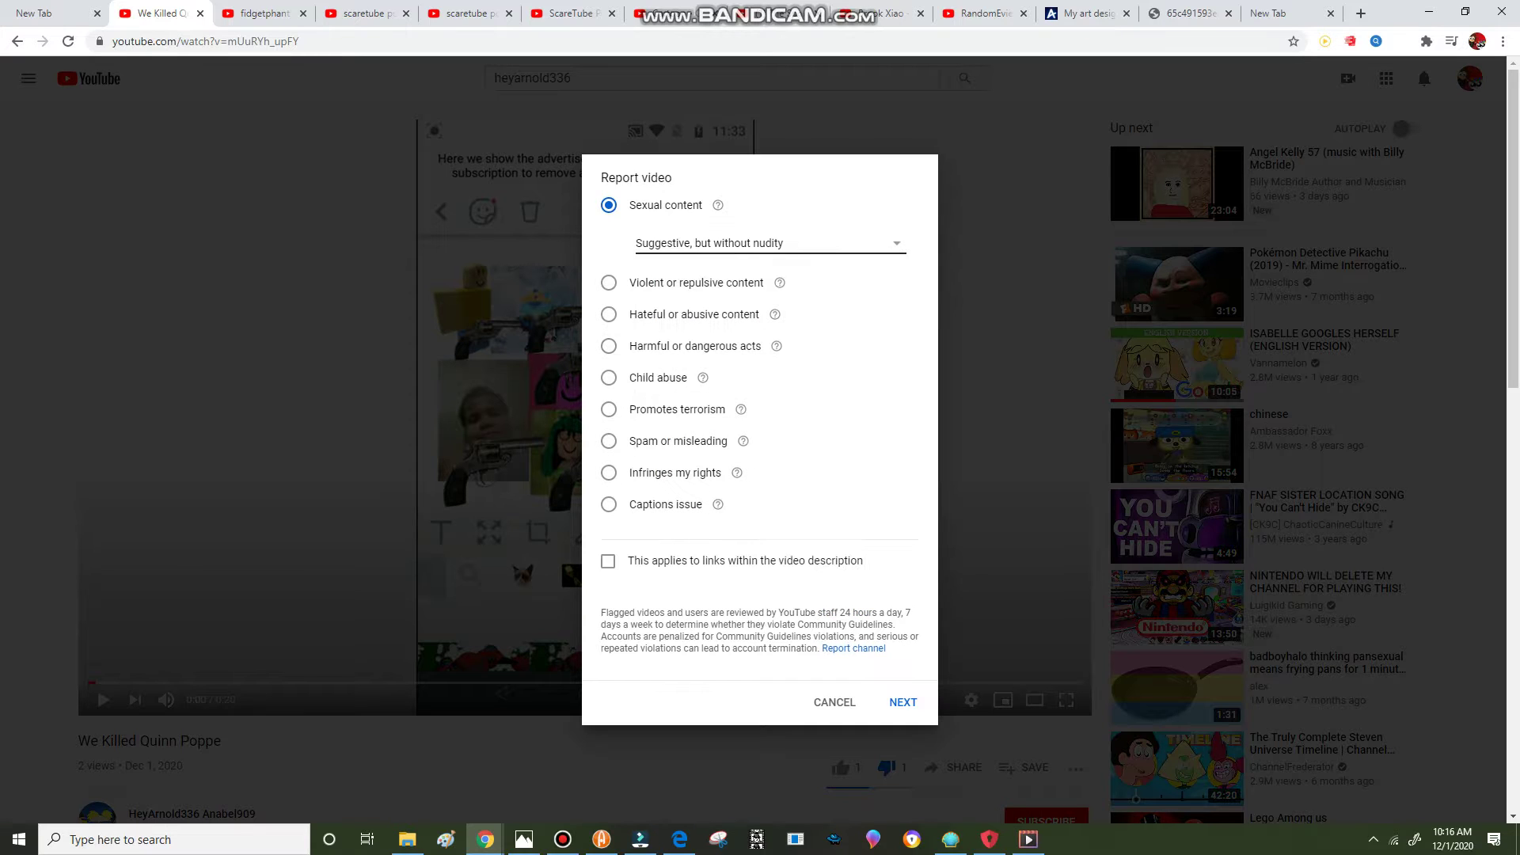
pyautogui.click(768, 243)
pyautogui.click(712, 393)
pyautogui.click(607, 561)
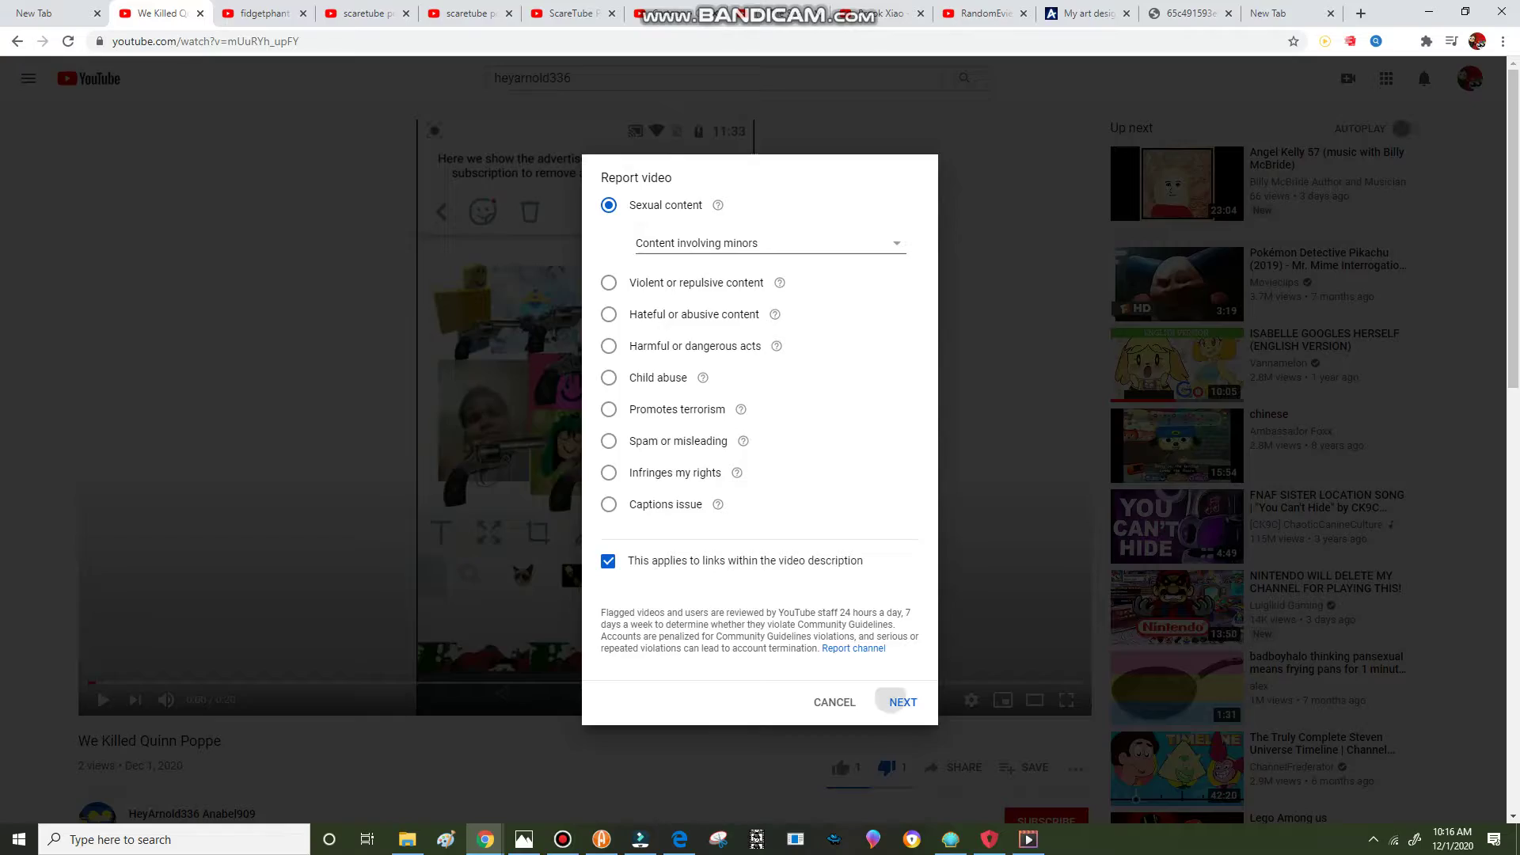
# Step: Enter the Community Guidelines notice as details, submit the Content involving minors report covering description links, and dismiss the confirmation
pyautogui.click(902, 702)
pyautogui.write('Flagged videos and users are reviewed by YouTube staff 24 hours a day, 7 days a week to determine whether they violate Community Guidelines. Accounts are penalized for Community Guidelines violations, and serious or repeated violations can lead to account termination.')
pyautogui.click(897, 654)
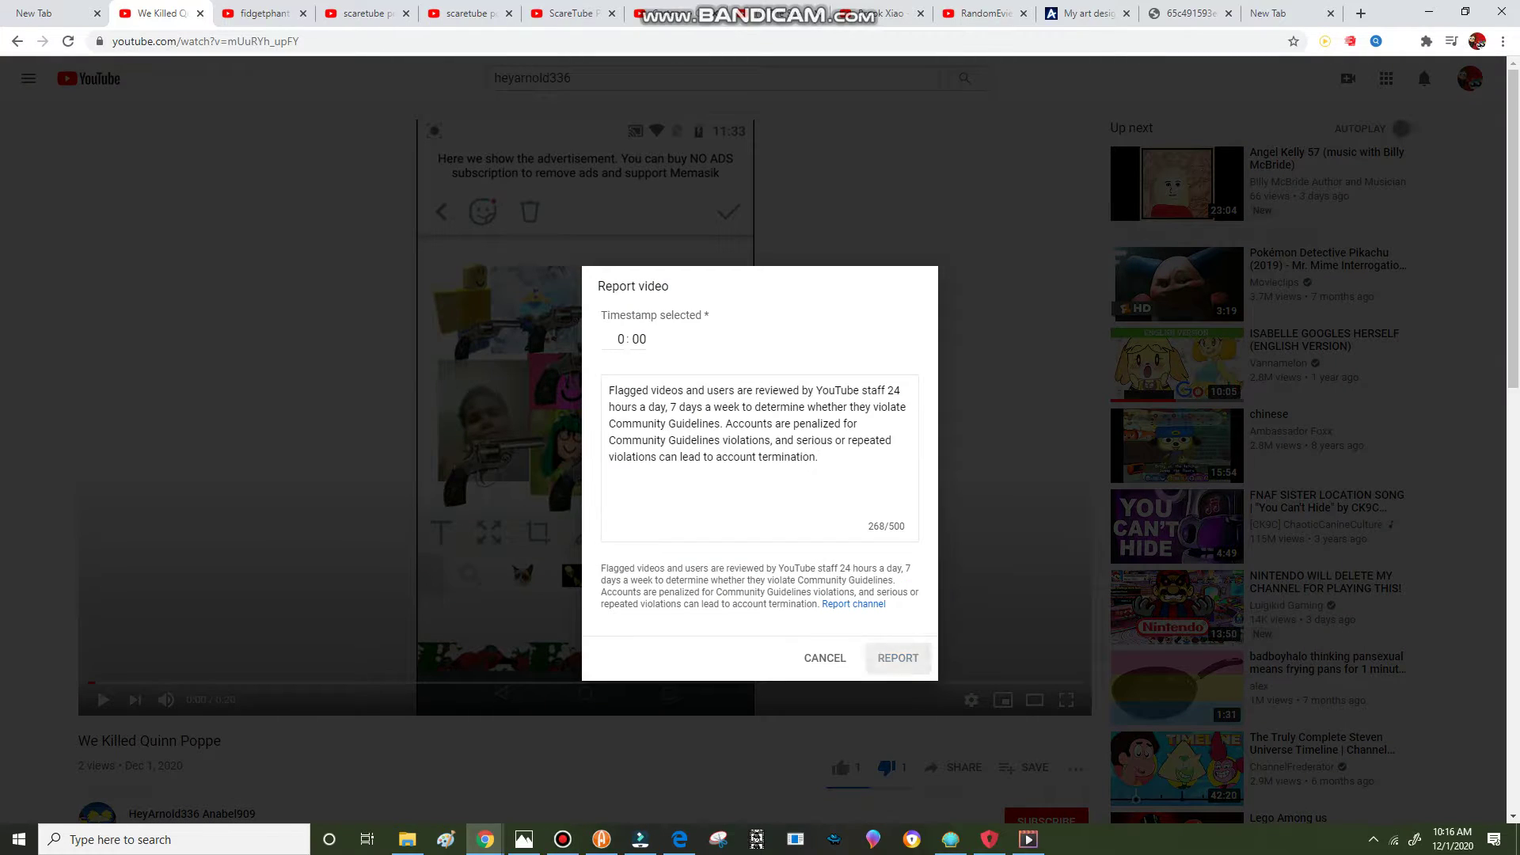
pyautogui.click(901, 592)
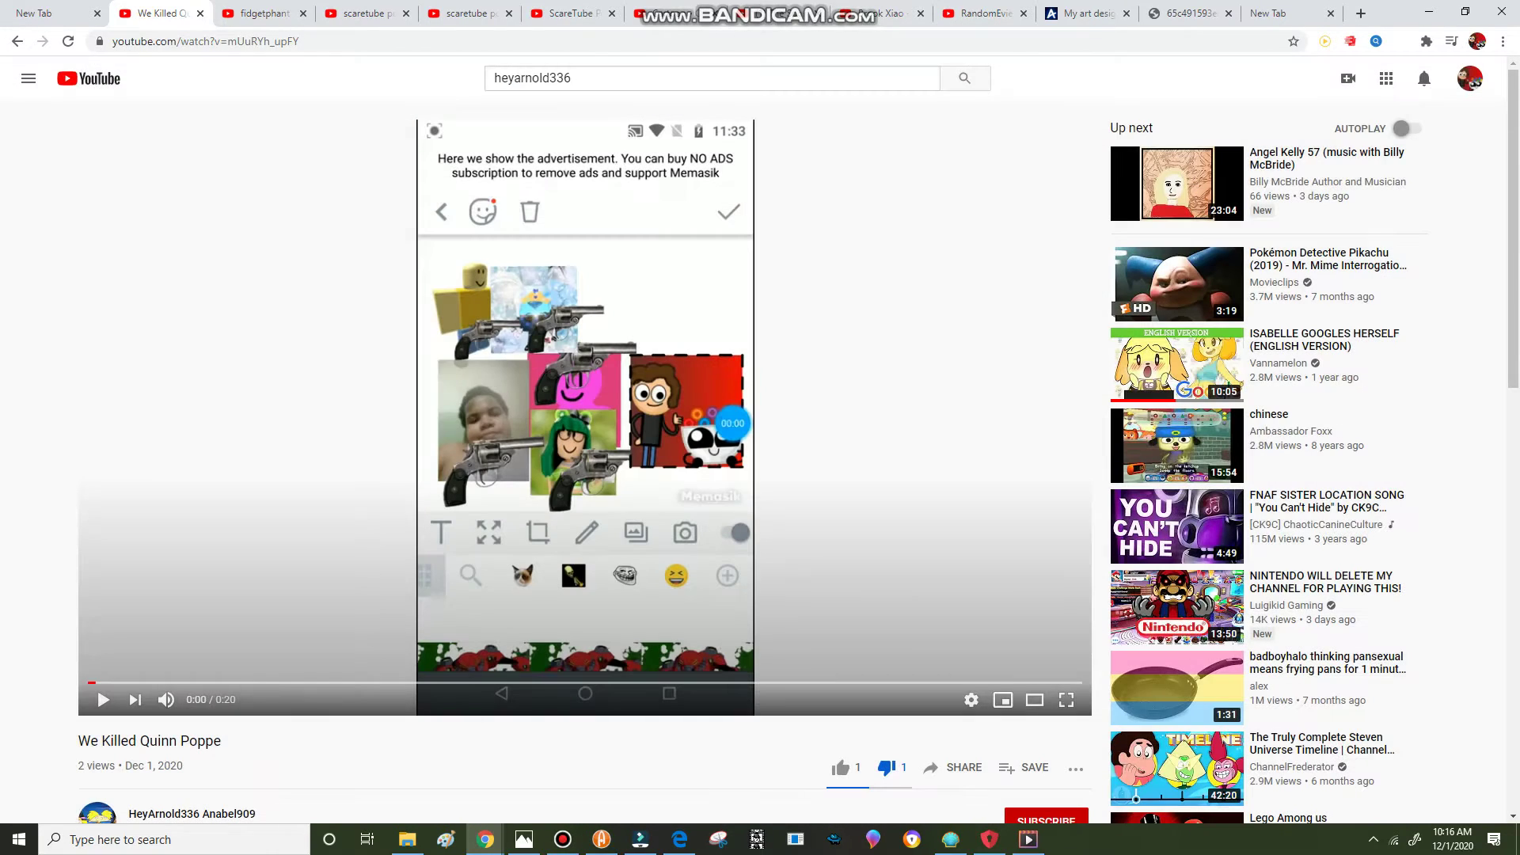
# Step: Start a second sexual content report on the video with the issue Content involving minors, without including the description links
pyautogui.click(1074, 768)
pyautogui.click(1140, 775)
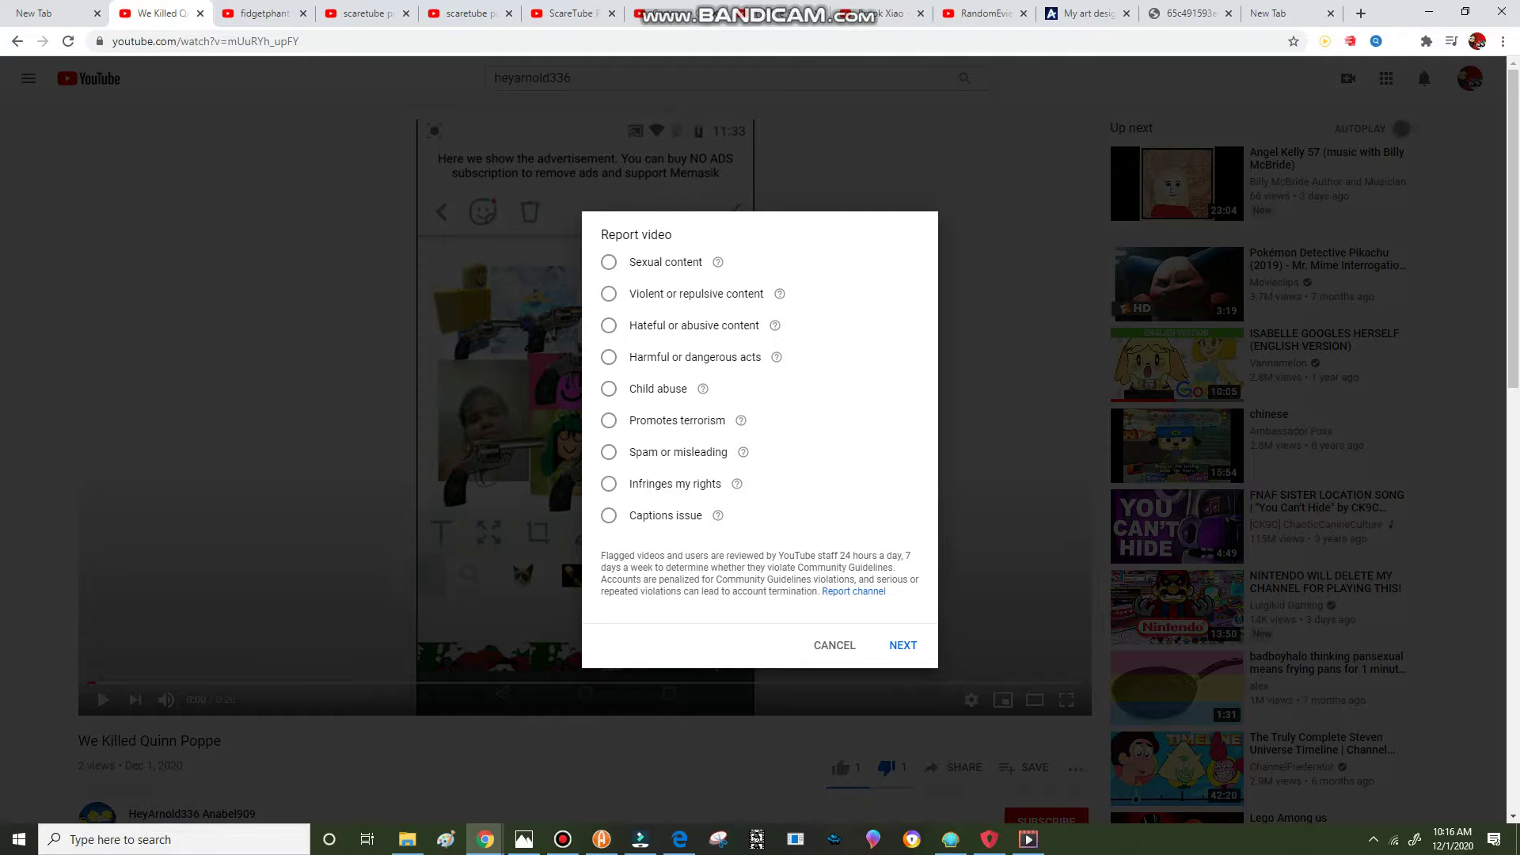
pyautogui.click(608, 262)
pyautogui.click(712, 274)
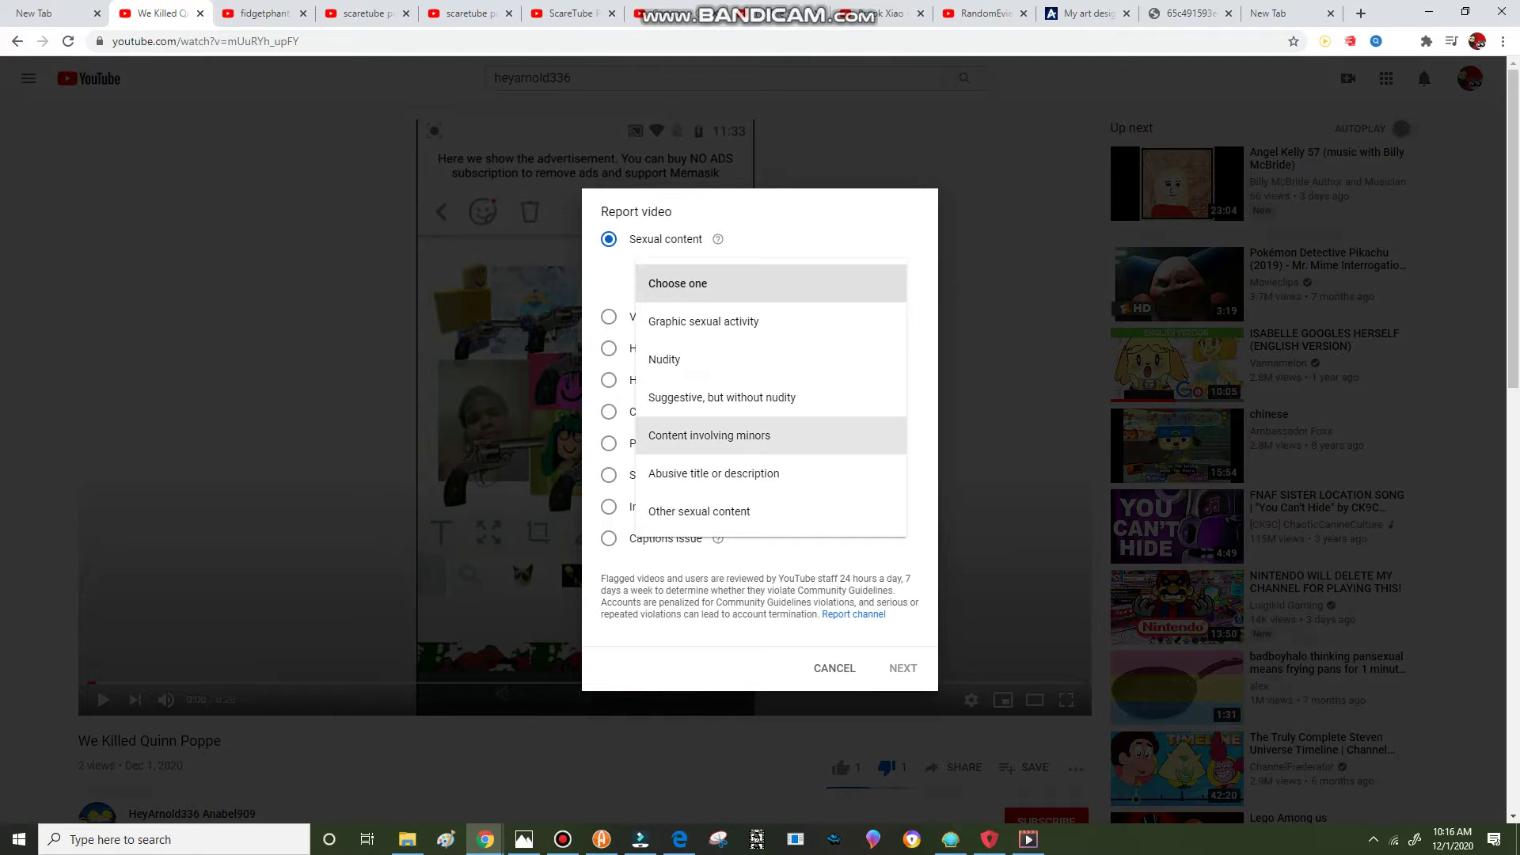
pyautogui.click(709, 434)
# Step: Enter the same Community Guidelines notice as details, submit this Content involving minors report, and dismiss the confirmation
pyautogui.click(901, 702)
pyautogui.write('Flagged videos and users are reviewed by YouTube staff 24 hours a day, 7 days a week to determine whether they violate Community Guidelines. Accounts are penalized for Community Guidelines violations, and serious or repeated violations can lead to account termination.')
pyautogui.click(883, 653)
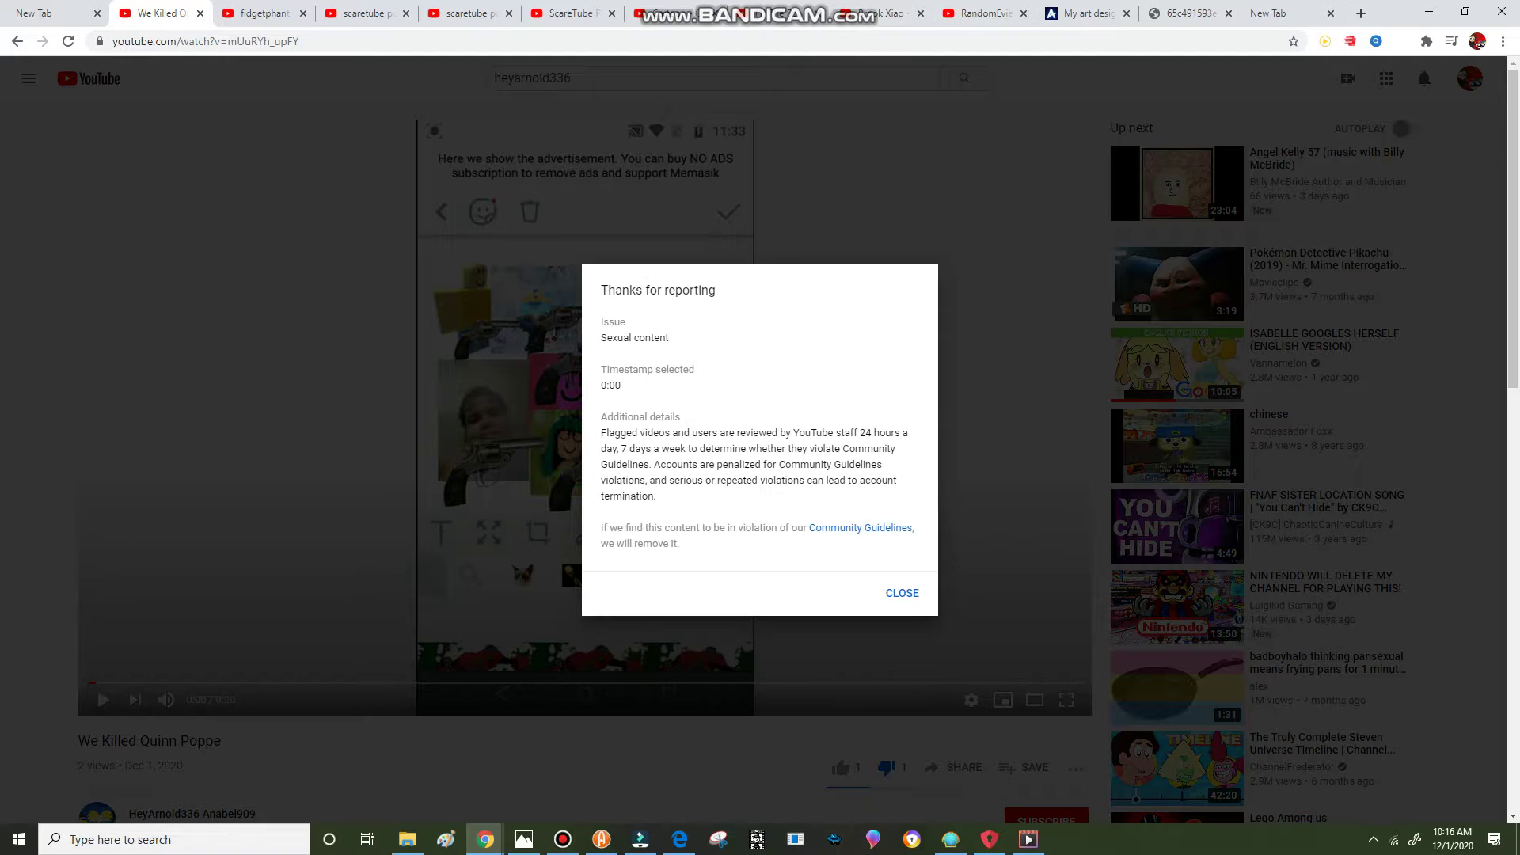
pyautogui.click(901, 593)
# Step: Start another report on the video for sexual content with the issue Abusive title or description
pyautogui.click(1075, 768)
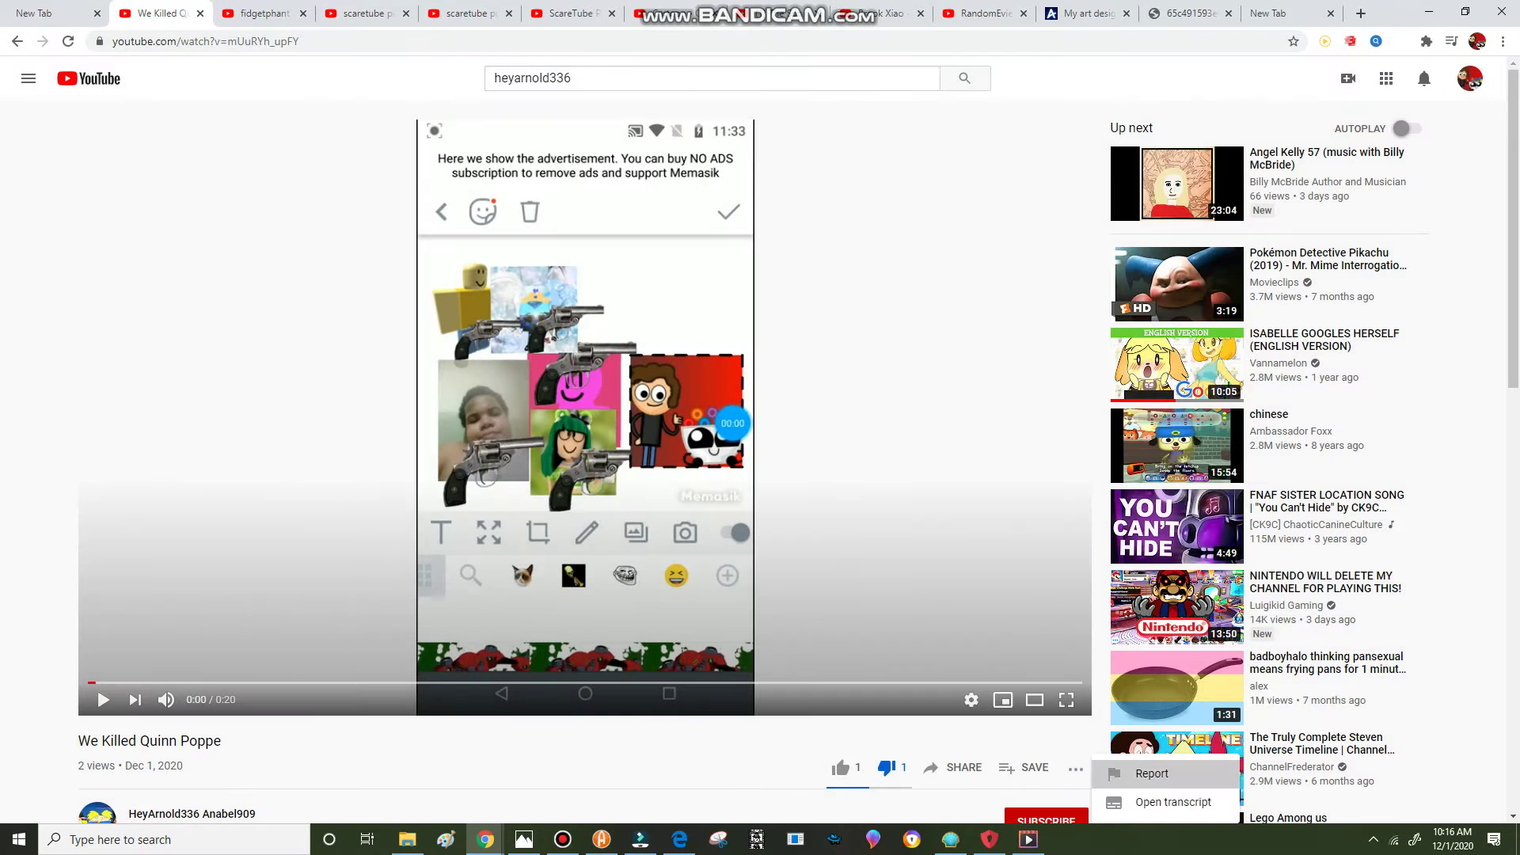
pyautogui.click(1143, 773)
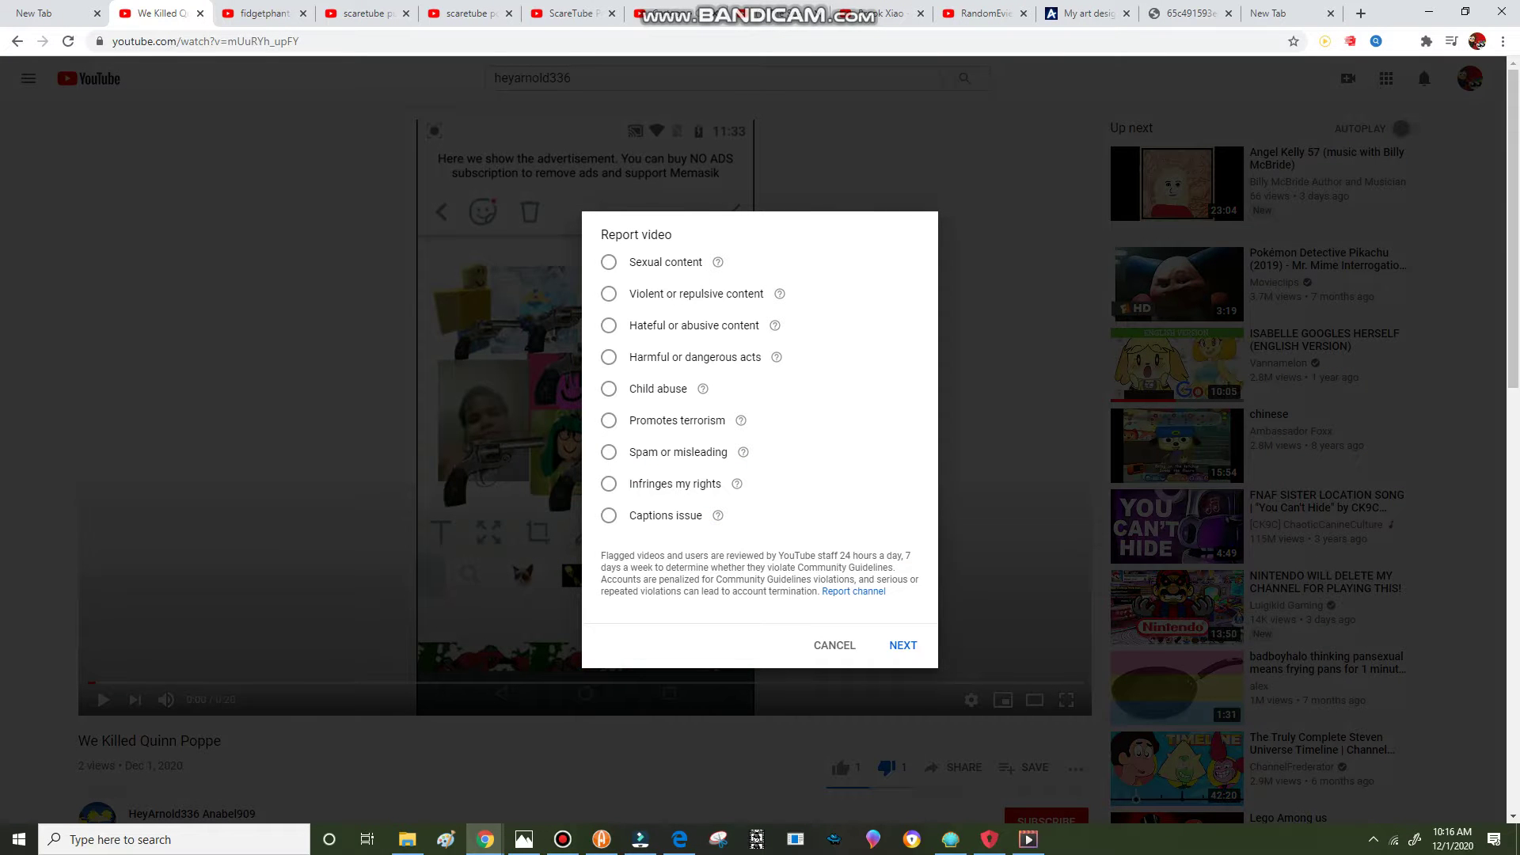
pyautogui.click(608, 293)
pyautogui.click(608, 239)
pyautogui.click(760, 277)
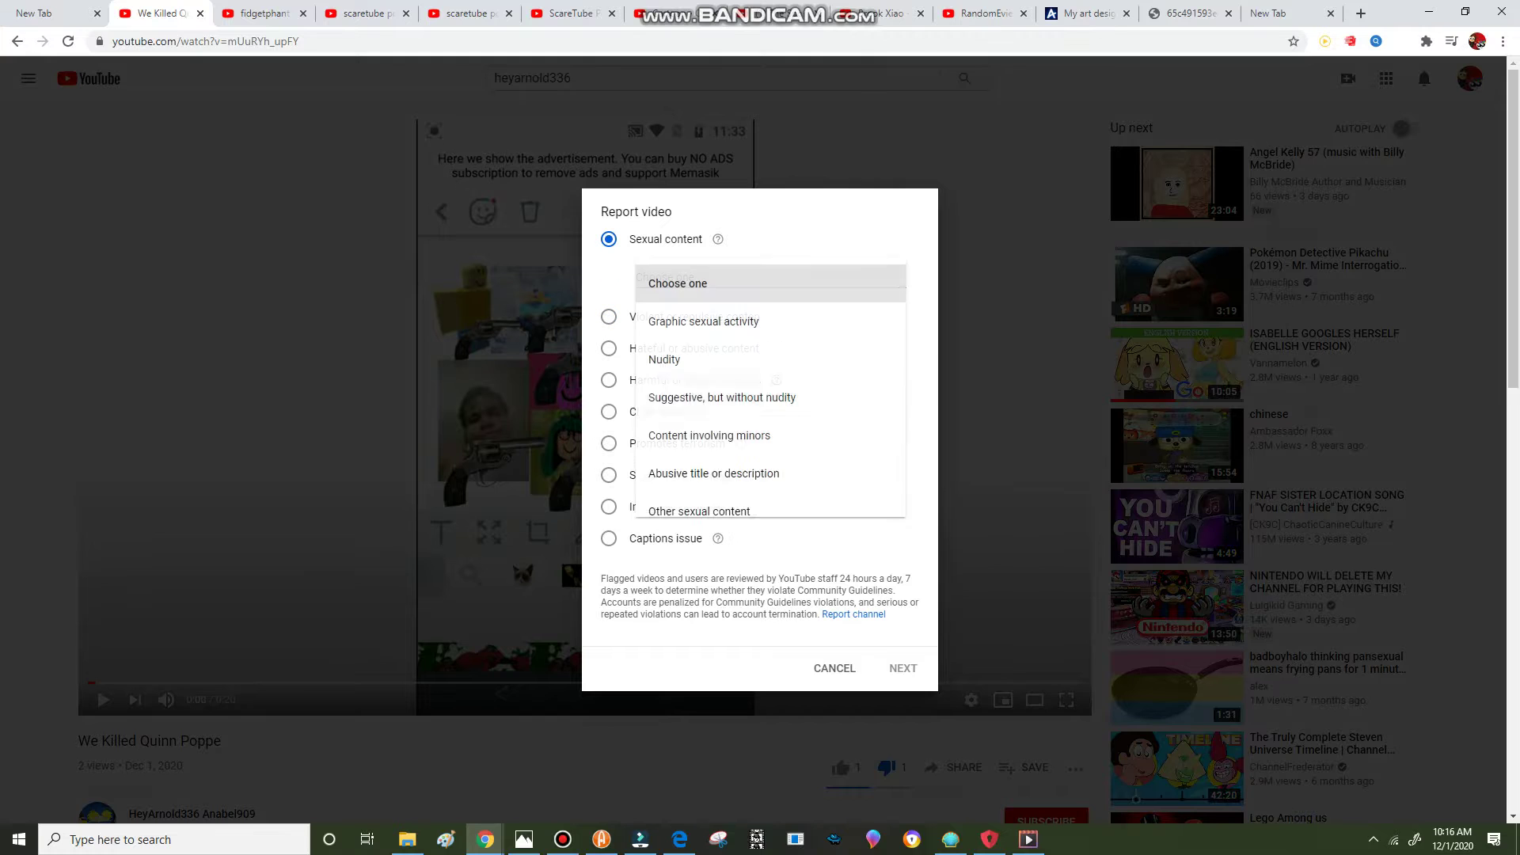
pyautogui.click(713, 473)
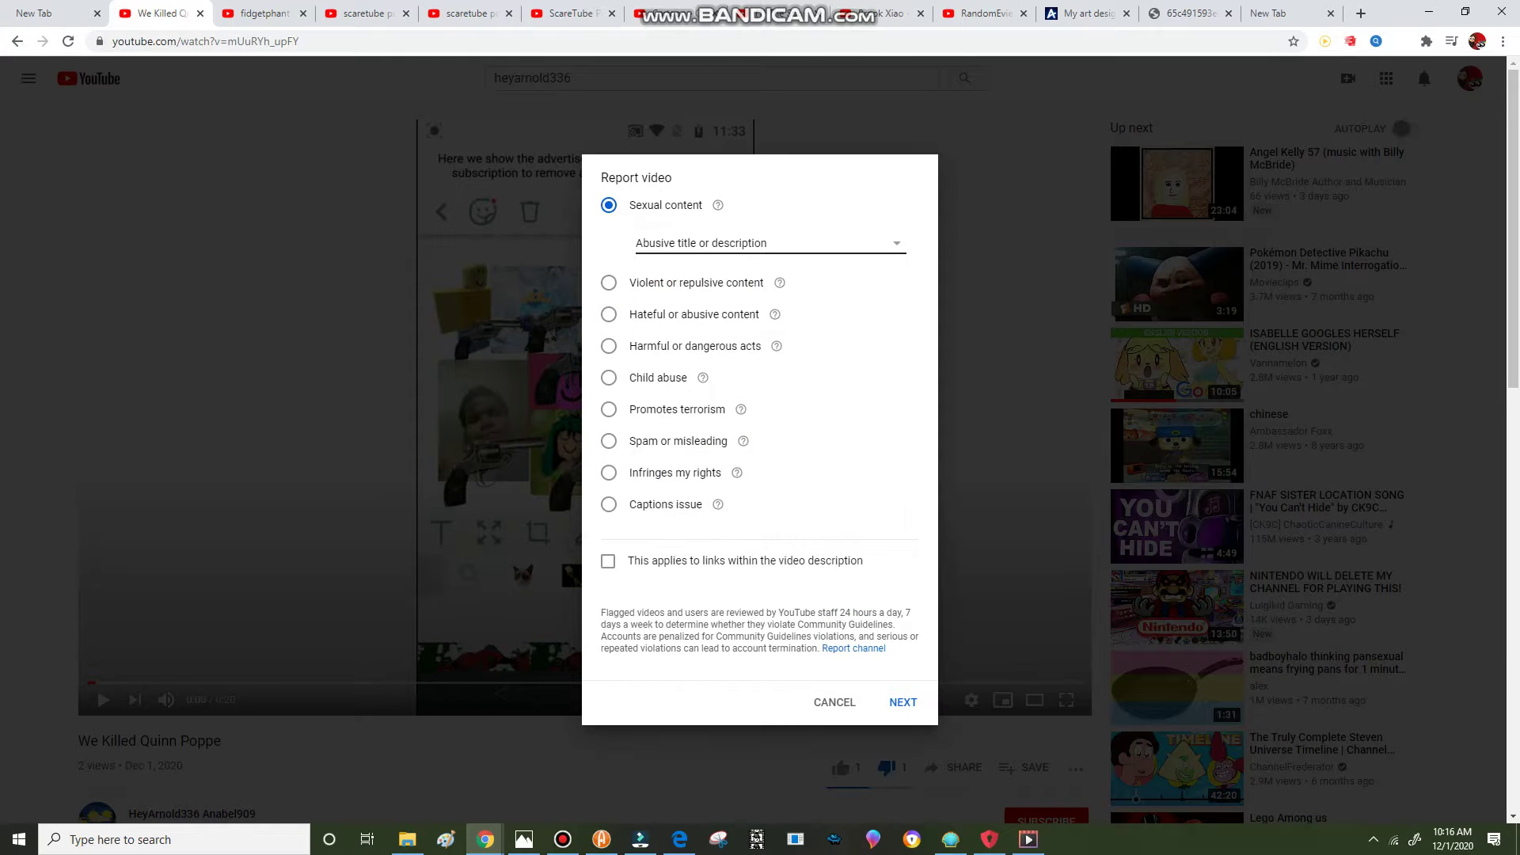
# Step: Enter the Community Guidelines notice as details, submit the Abusive title or description report, and dismiss the confirmation
pyautogui.click(903, 698)
pyautogui.write('Flagged videos and users are reviewed by YouTube staff 24 hours a day, 7 days a week to determine whether they violate Community Guidelines. Accounts are penalized for Community Guidelines violations, and serious or repeated violations can lead to account termination.')
pyautogui.click(895, 655)
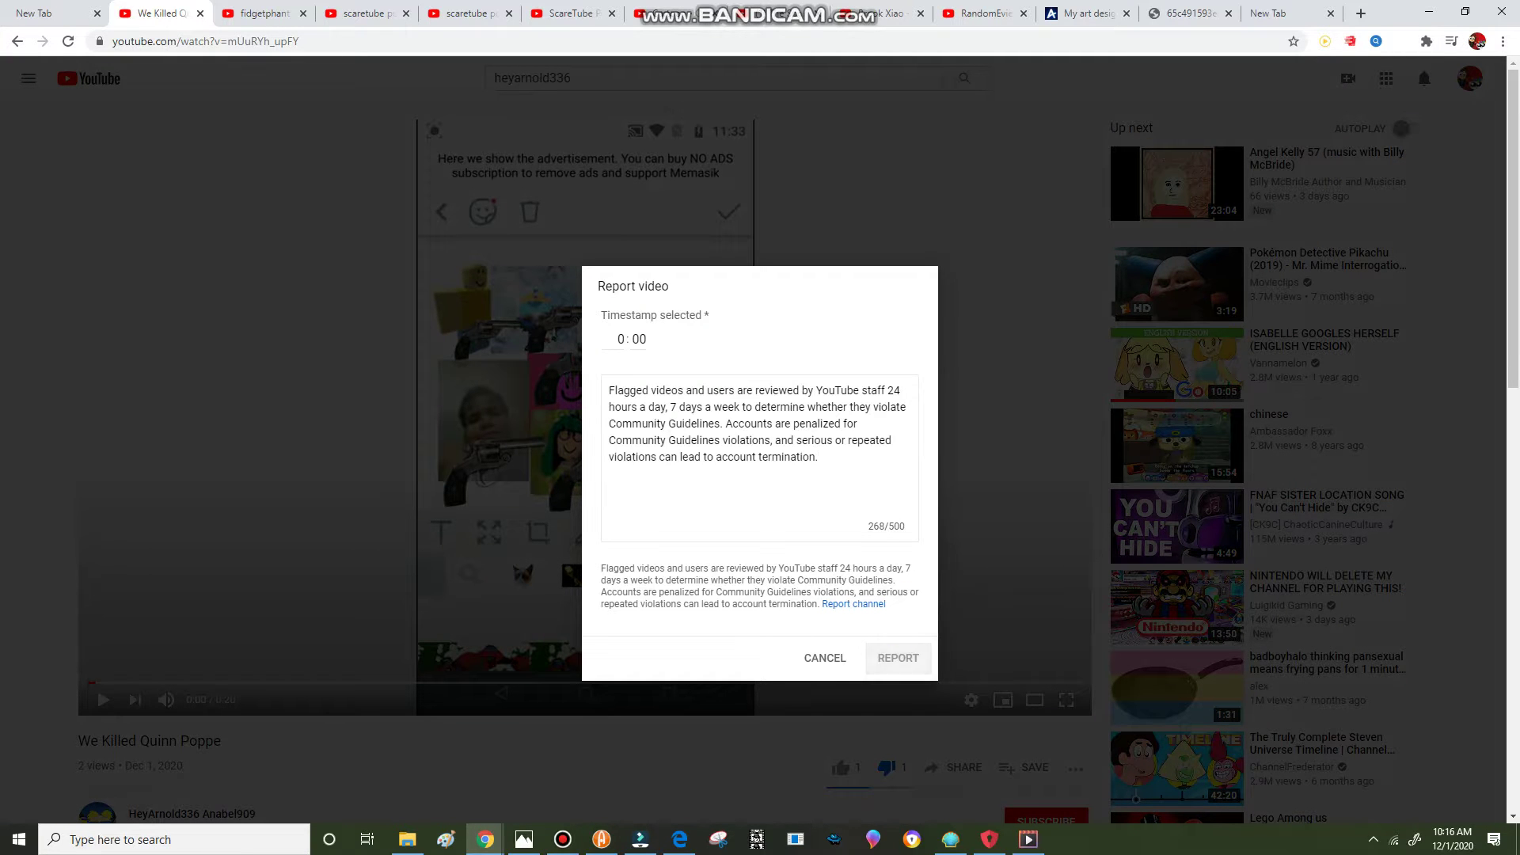
pyautogui.click(902, 592)
# Step: Start another report on the video for sexual content with the issue Other sexual content
pyautogui.click(1074, 768)
pyautogui.click(1061, 792)
pyautogui.click(608, 261)
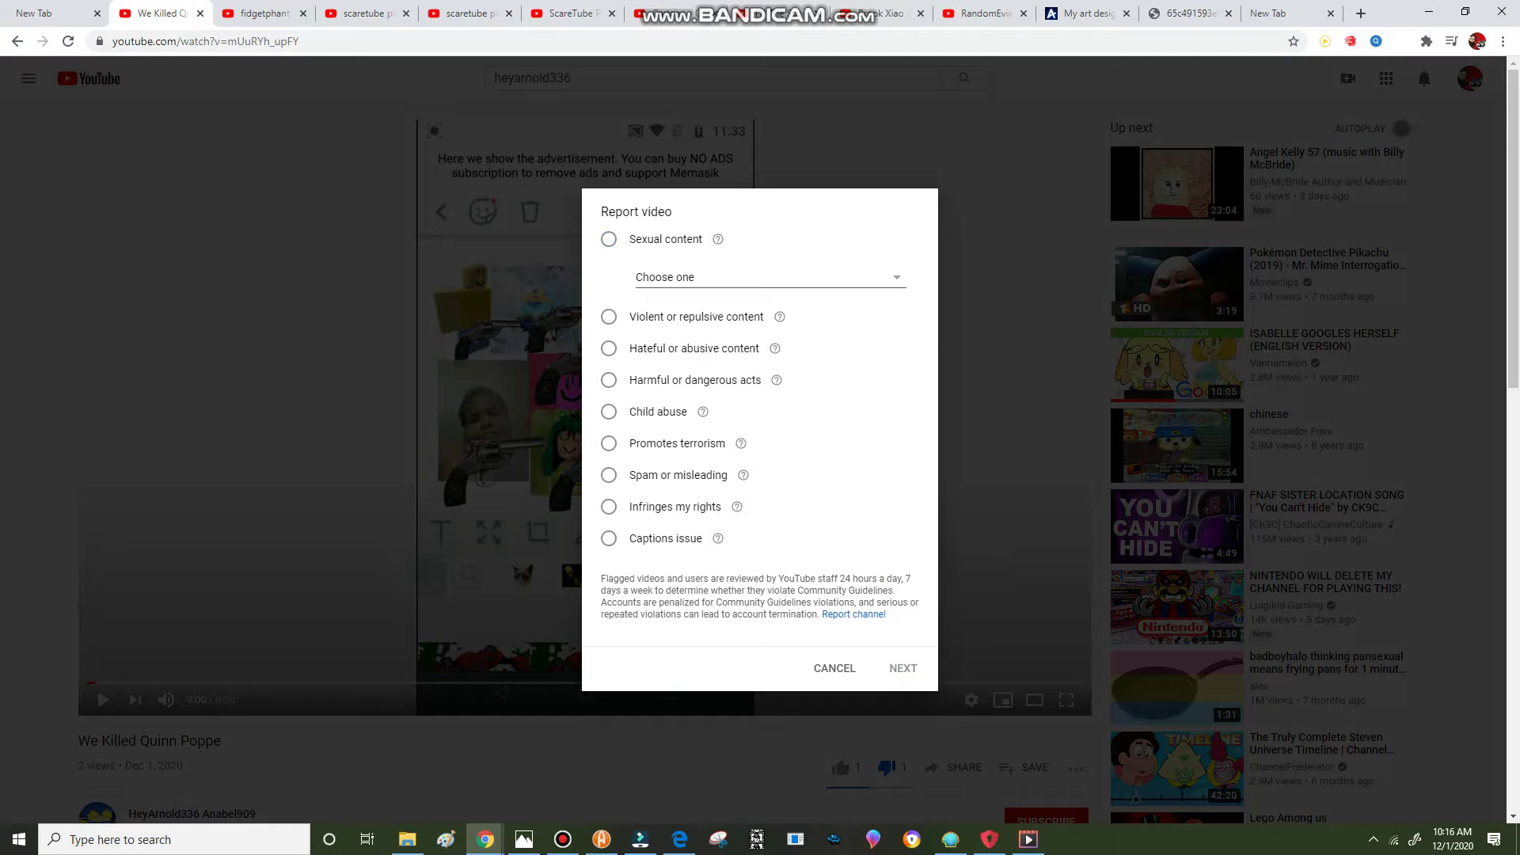
pyautogui.click(744, 274)
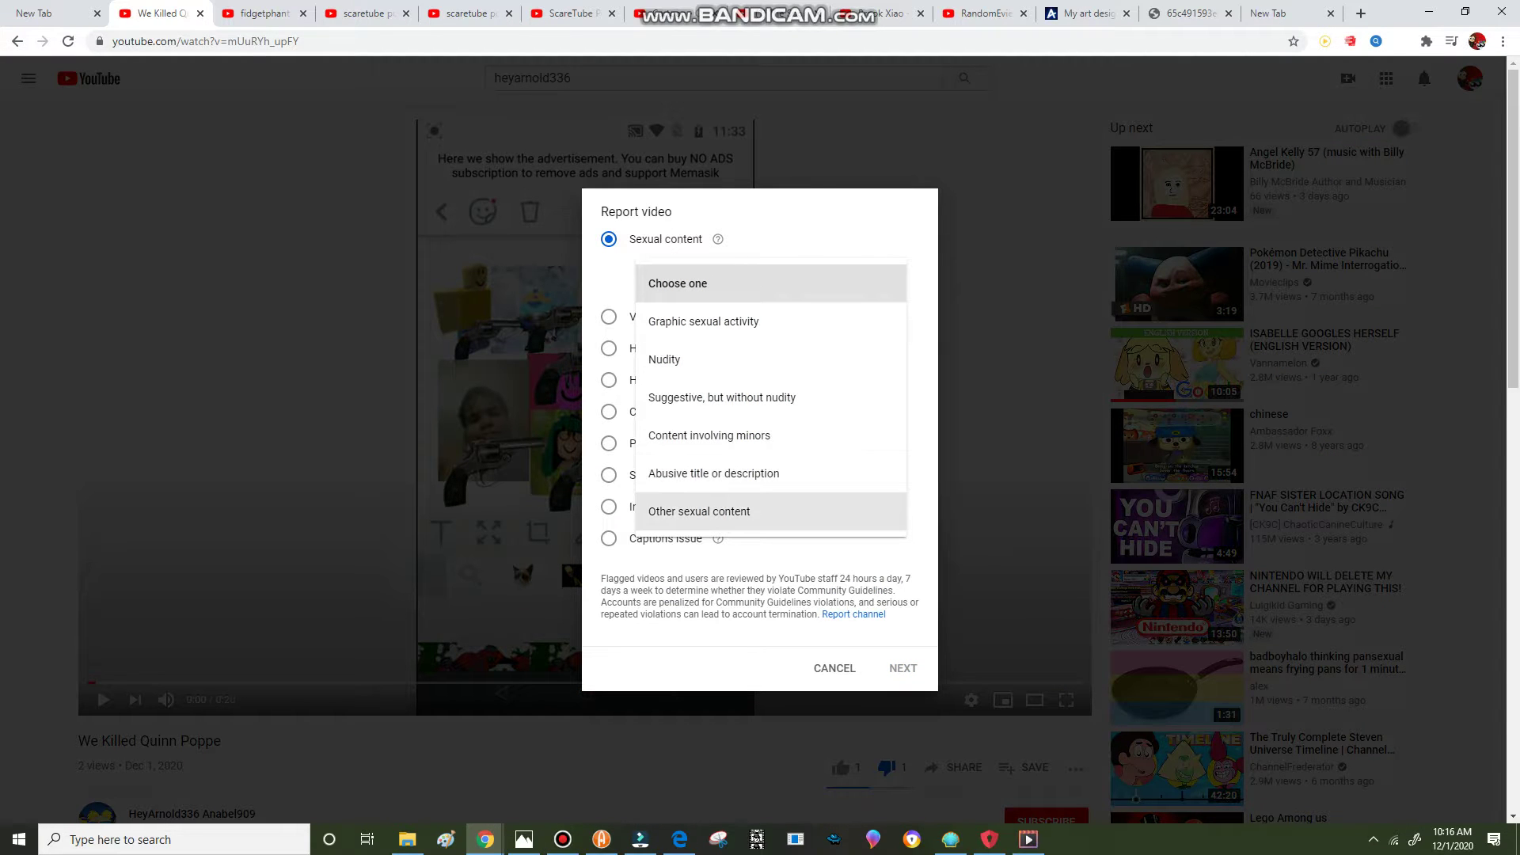
pyautogui.press('Return')
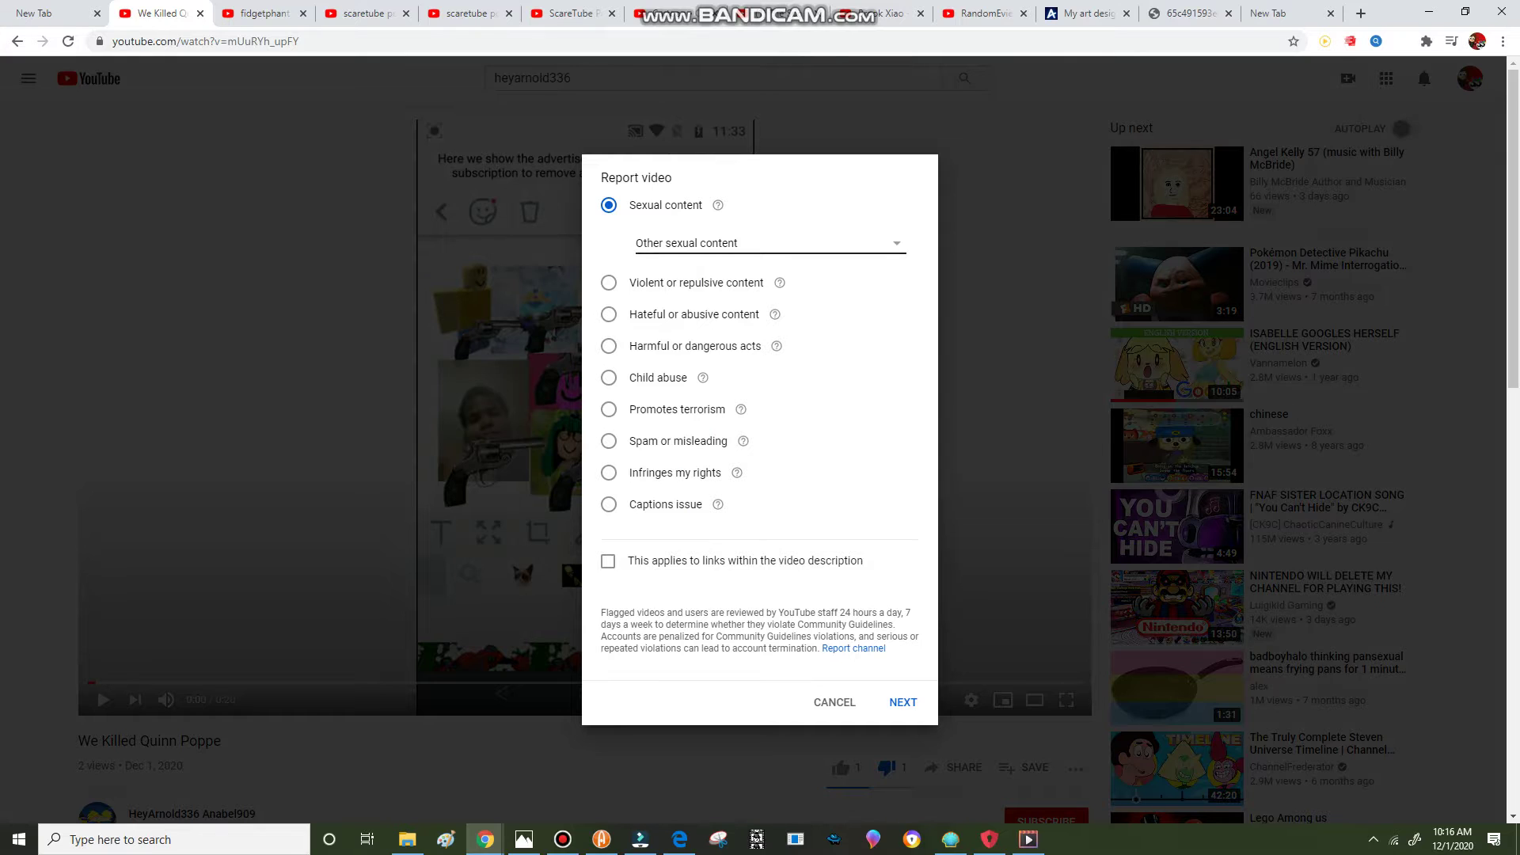
# Step: Enter the Community Guidelines notice as details, submit the Other sexual content report, and dismiss the confirmation
pyautogui.press('Return')
pyautogui.write('Flagged videos and users are reviewed by YouTube staff 24 hours a day, 7 days a week to determine whether they violate Community Guidelines. Accounts are penalized for Community Guidelines violations, and serious or repeated violations can lead to account termination.')
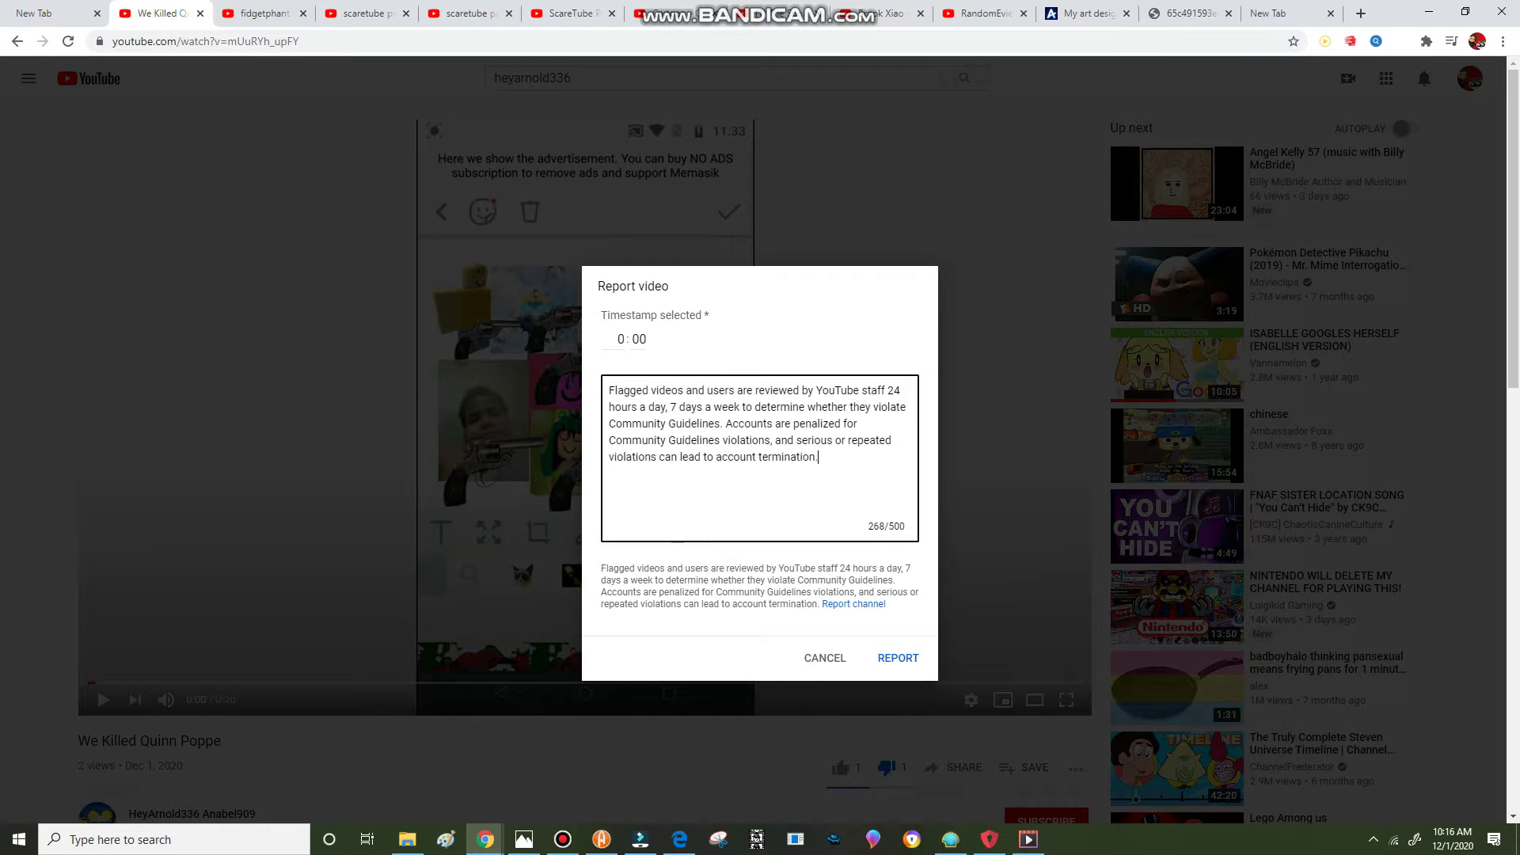
pyautogui.press('Tab')
pyautogui.press('Tab')
pyautogui.press('Tab')
pyautogui.press('Return')
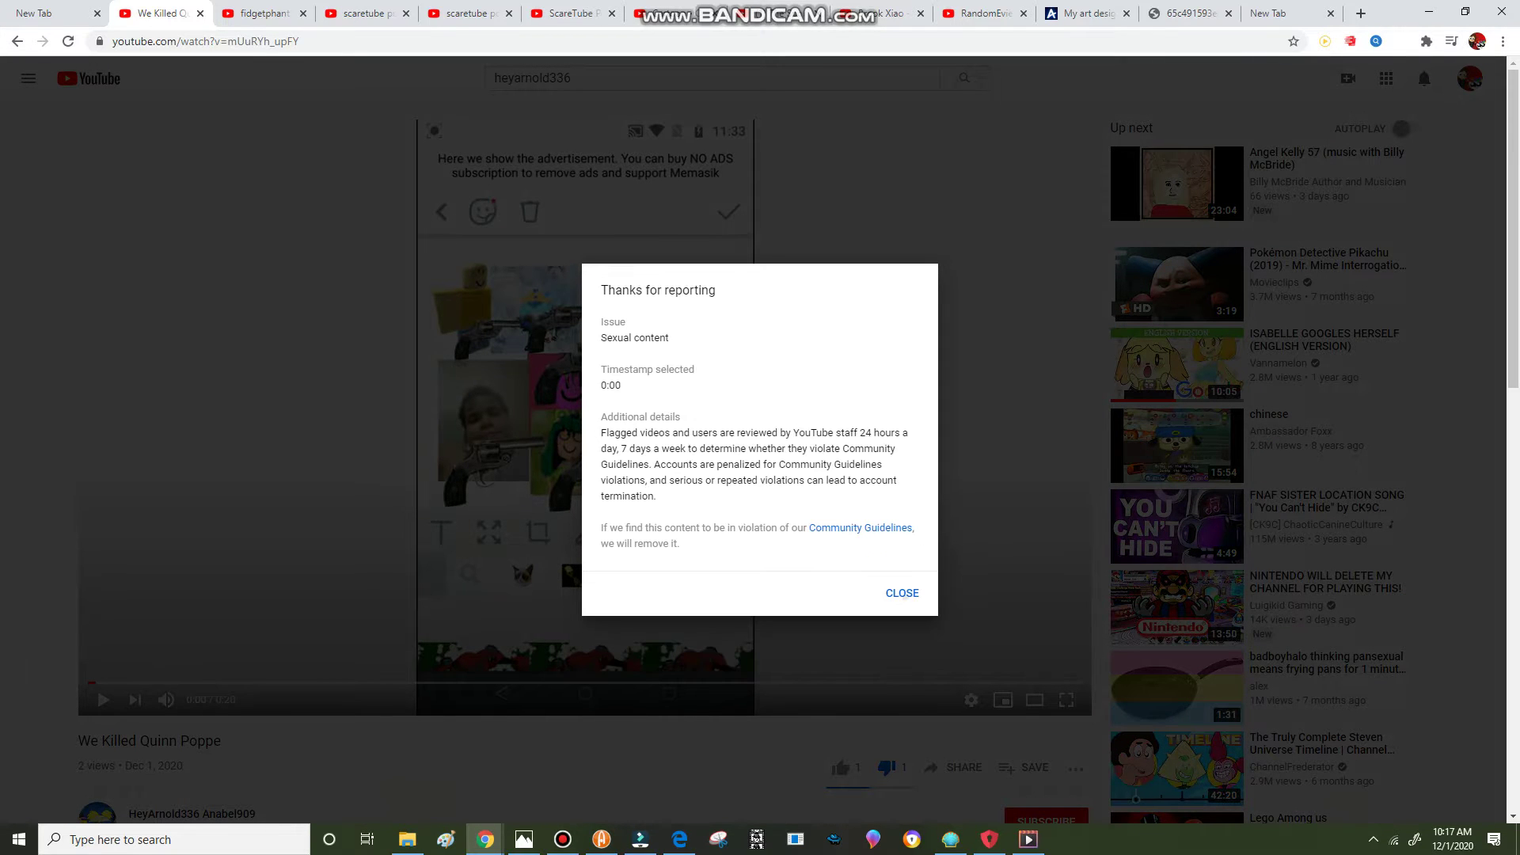
pyautogui.press('Return')
# Step: Start a new report on the video for violent or repulsive content with the issue Adults fighting
pyautogui.press('Return')
pyautogui.press('Return')
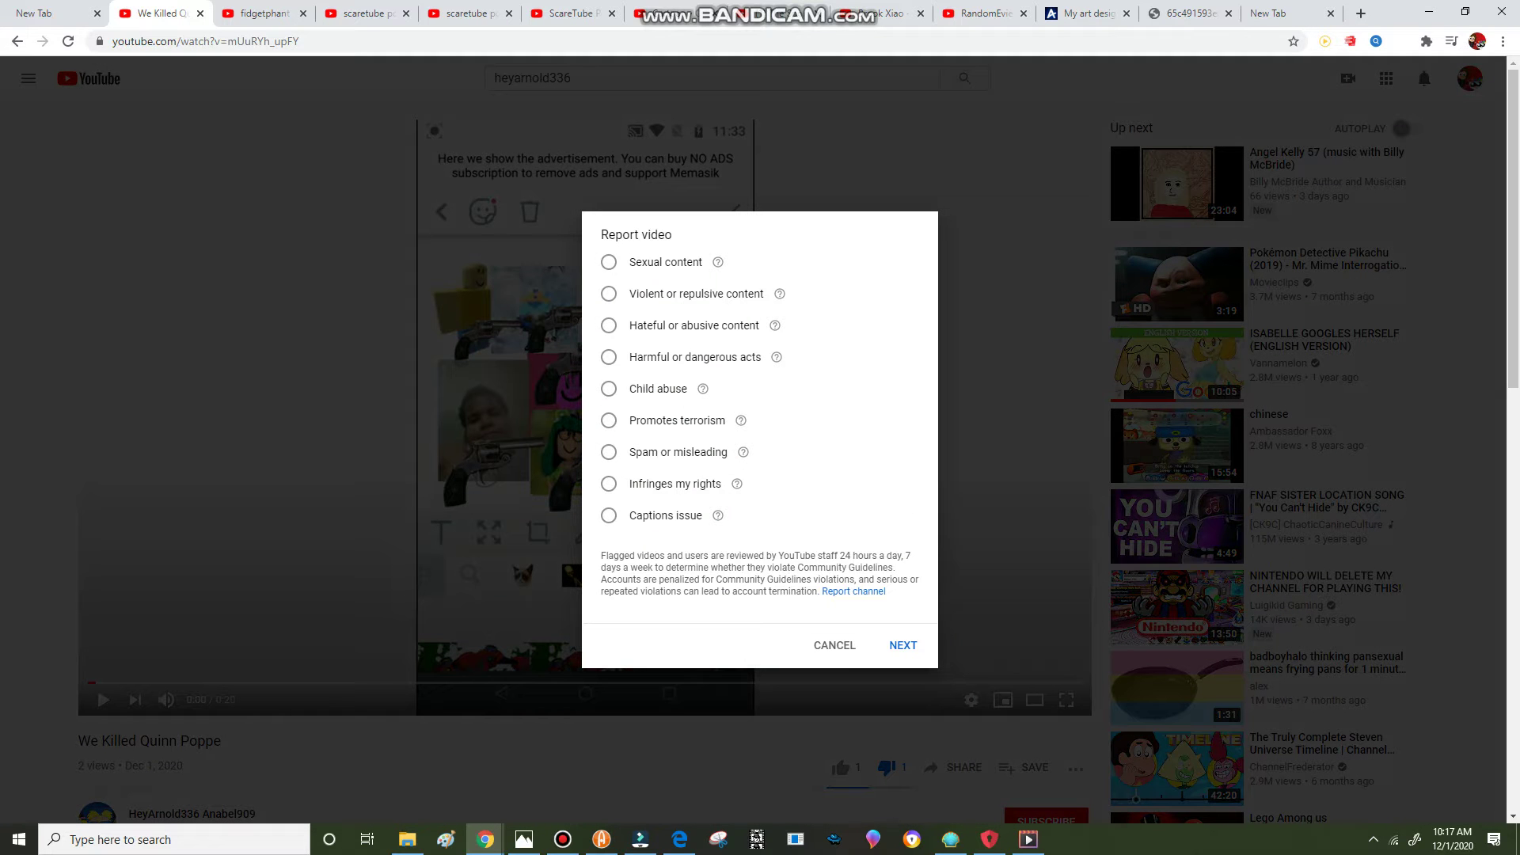
pyautogui.press('Down')
pyautogui.press('Tab')
pyautogui.press('Return')
pyautogui.press('Down')
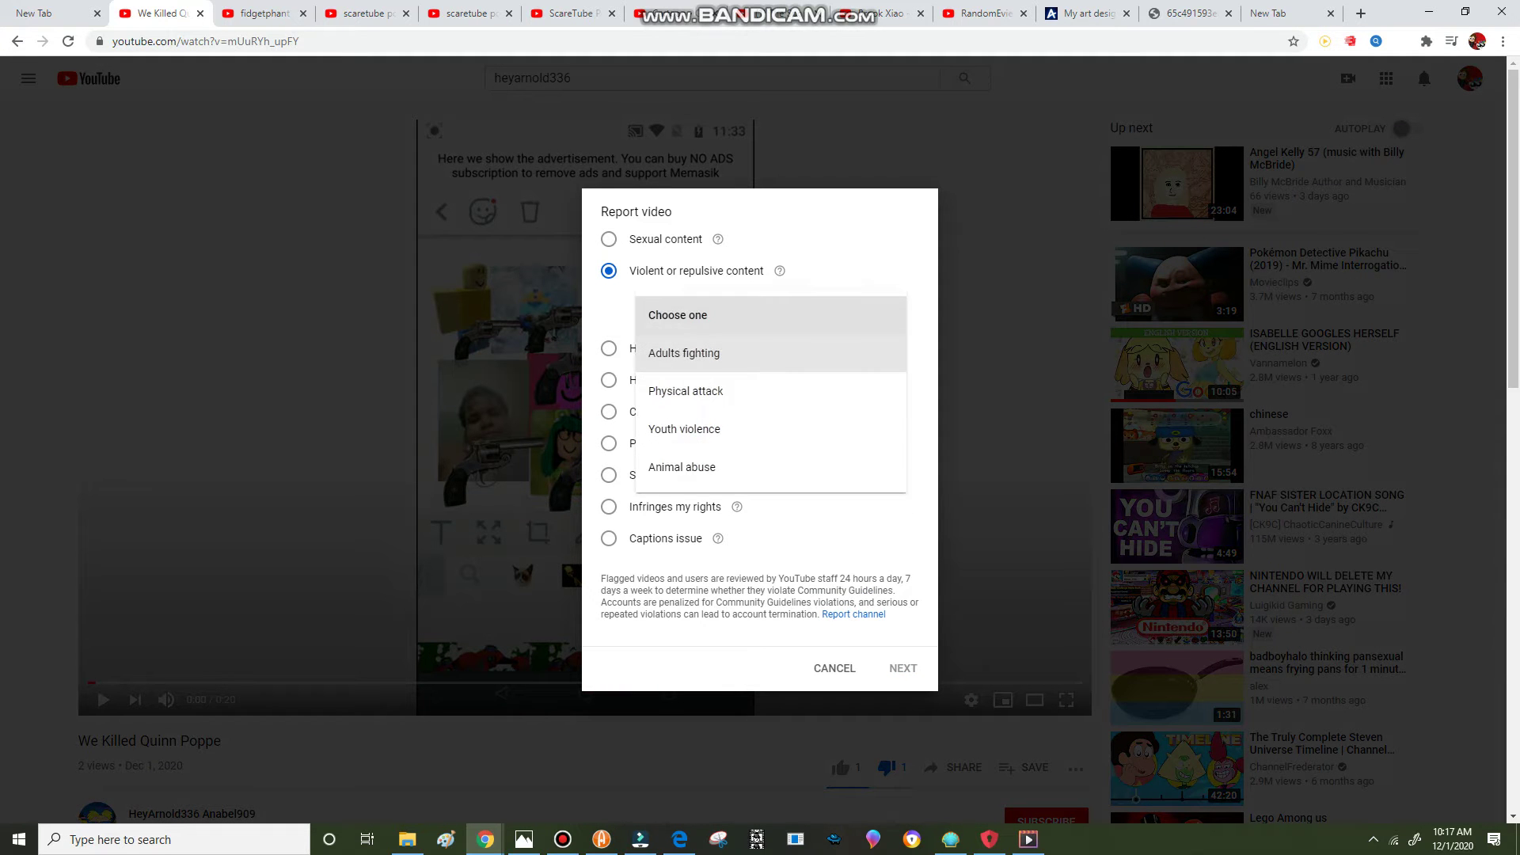
pyautogui.press('Return')
# Step: Enter the Community Guidelines notice as details, submit the Adults fighting report, and dismiss the confirmation
pyautogui.press('Tab')
pyautogui.press('space')
pyautogui.press('Tab')
pyautogui.press('Tab')
pyautogui.press('Return')
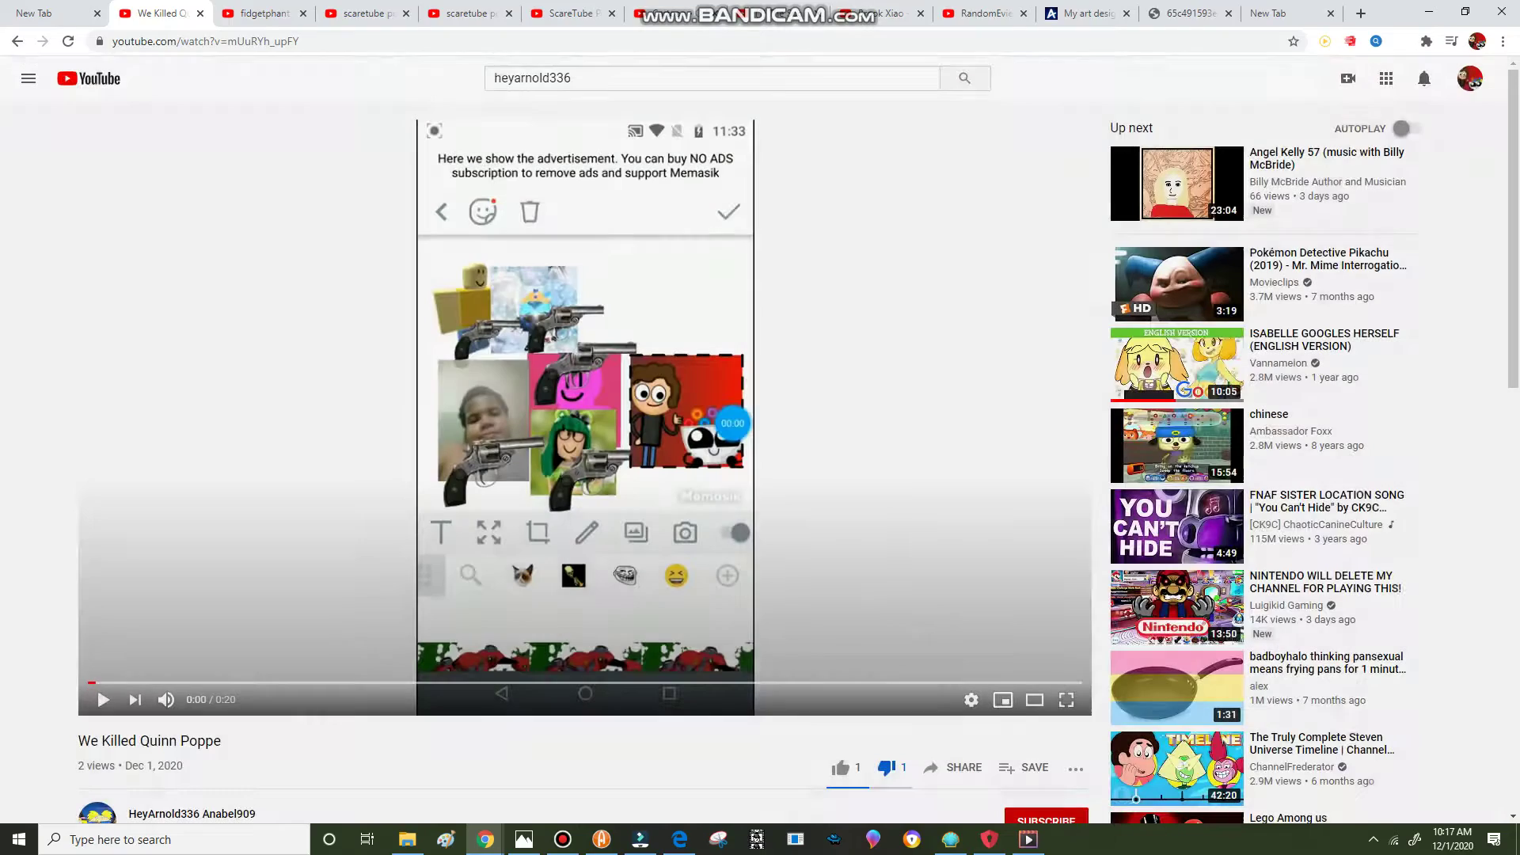
pyautogui.write('Flagged videos and users are reviewed by YouTube staff 24 hours a day, 7 days a week to determine whether they violate Community Guidelines. Accounts are penalized for Community Guidelines violations, and serious or repeated violations can lead to account termination.')
pyautogui.press('Tab')
pyautogui.press('Tab')
pyautogui.press('Tab')
pyautogui.press('Return')
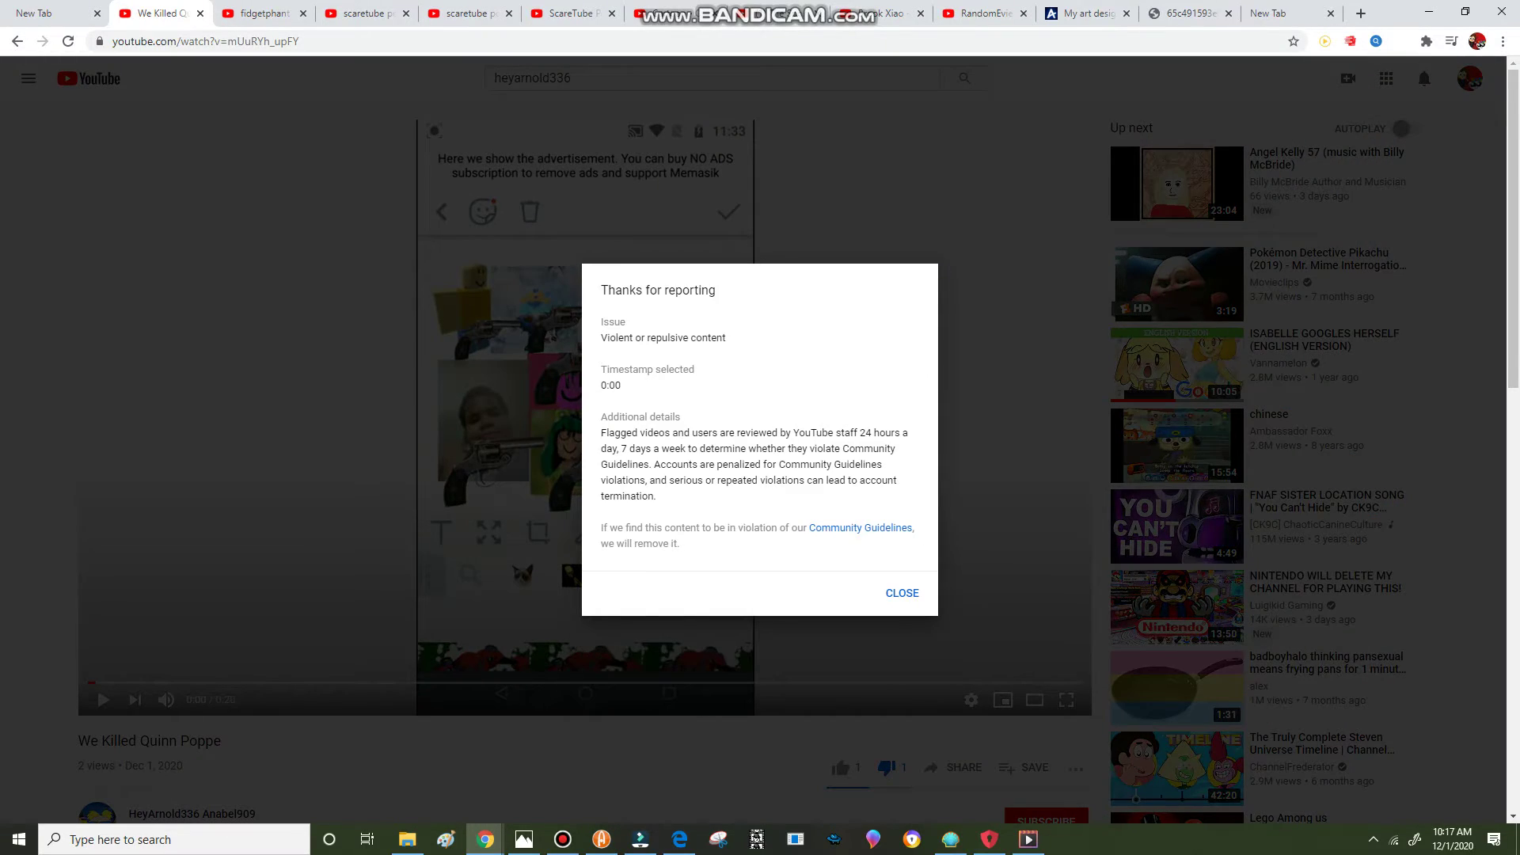
pyautogui.press('Return')
# Step: Start a new report on the video for violent or repulsive content with the issue Physical attack
pyautogui.press('Return')
pyautogui.press('Return')
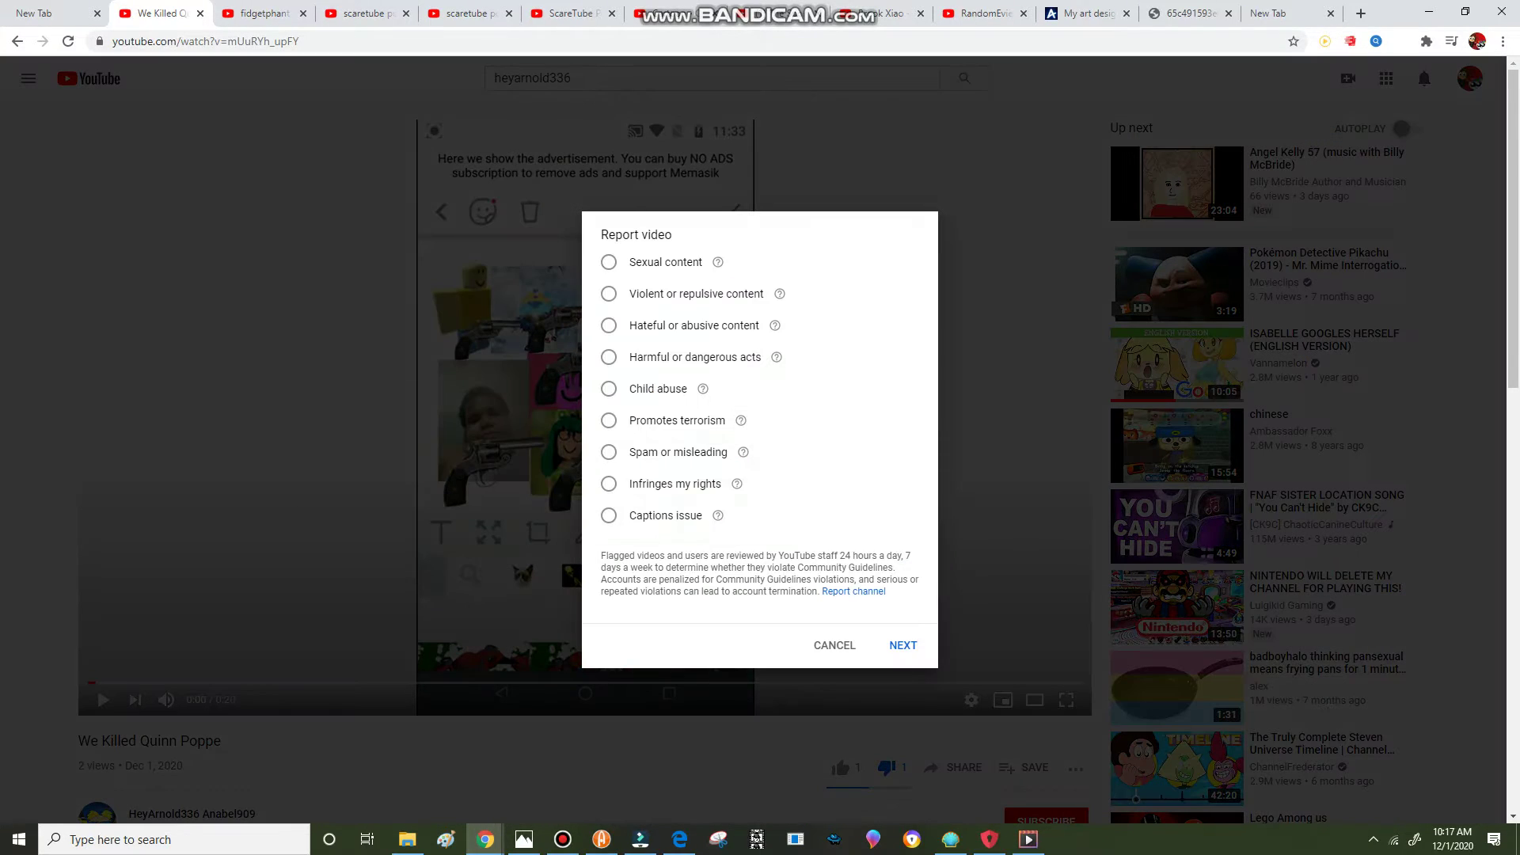
pyautogui.press('Tab')
pyautogui.press('Down')
pyautogui.press('Tab')
pyautogui.press('Return')
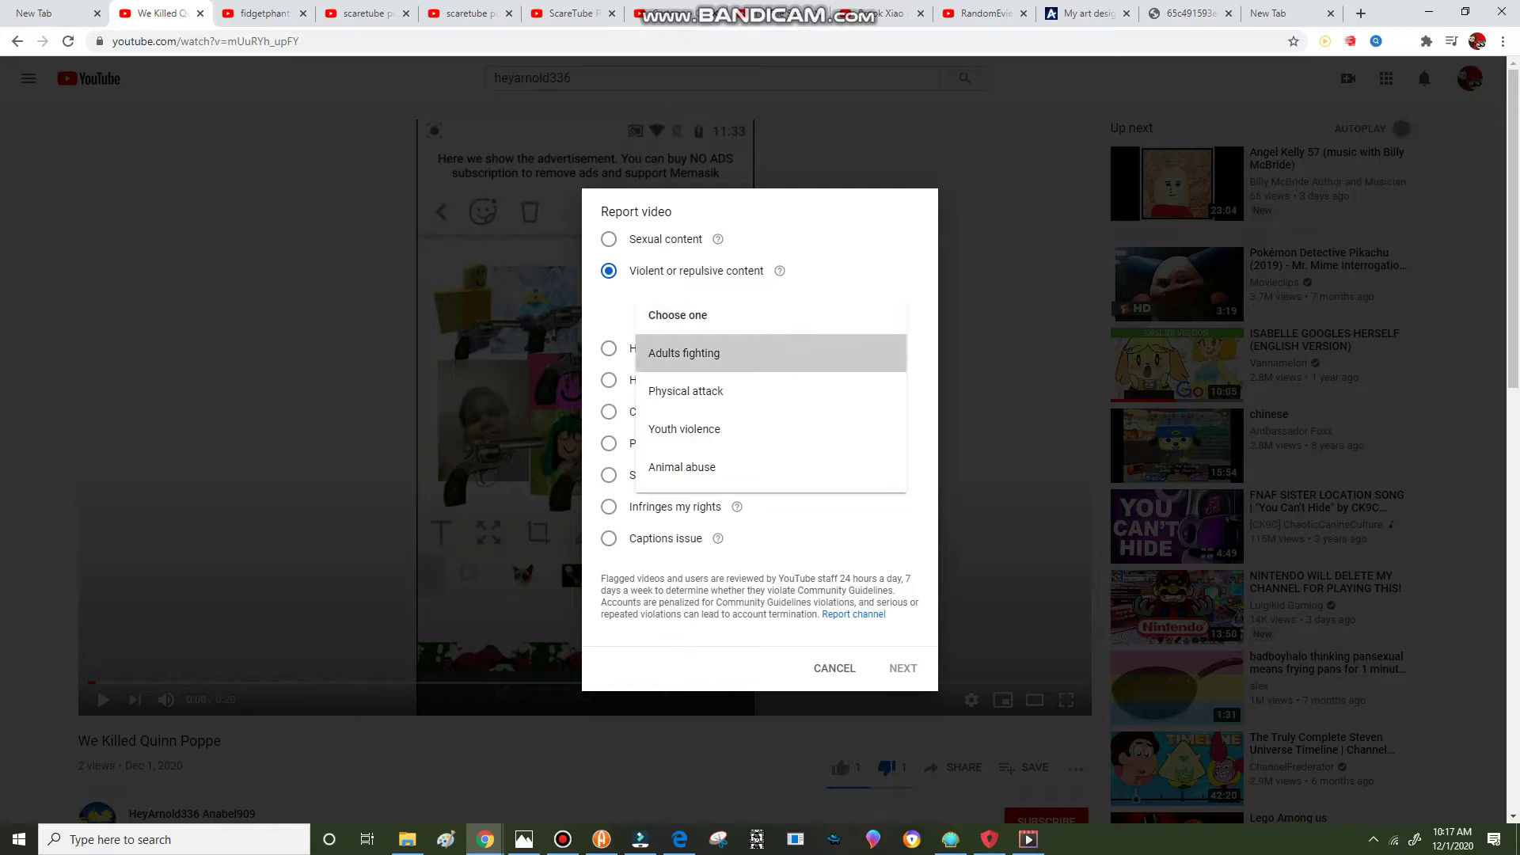
pyautogui.press('Return')
pyautogui.press('Return')
pyautogui.press('Down')
pyautogui.press('Return')
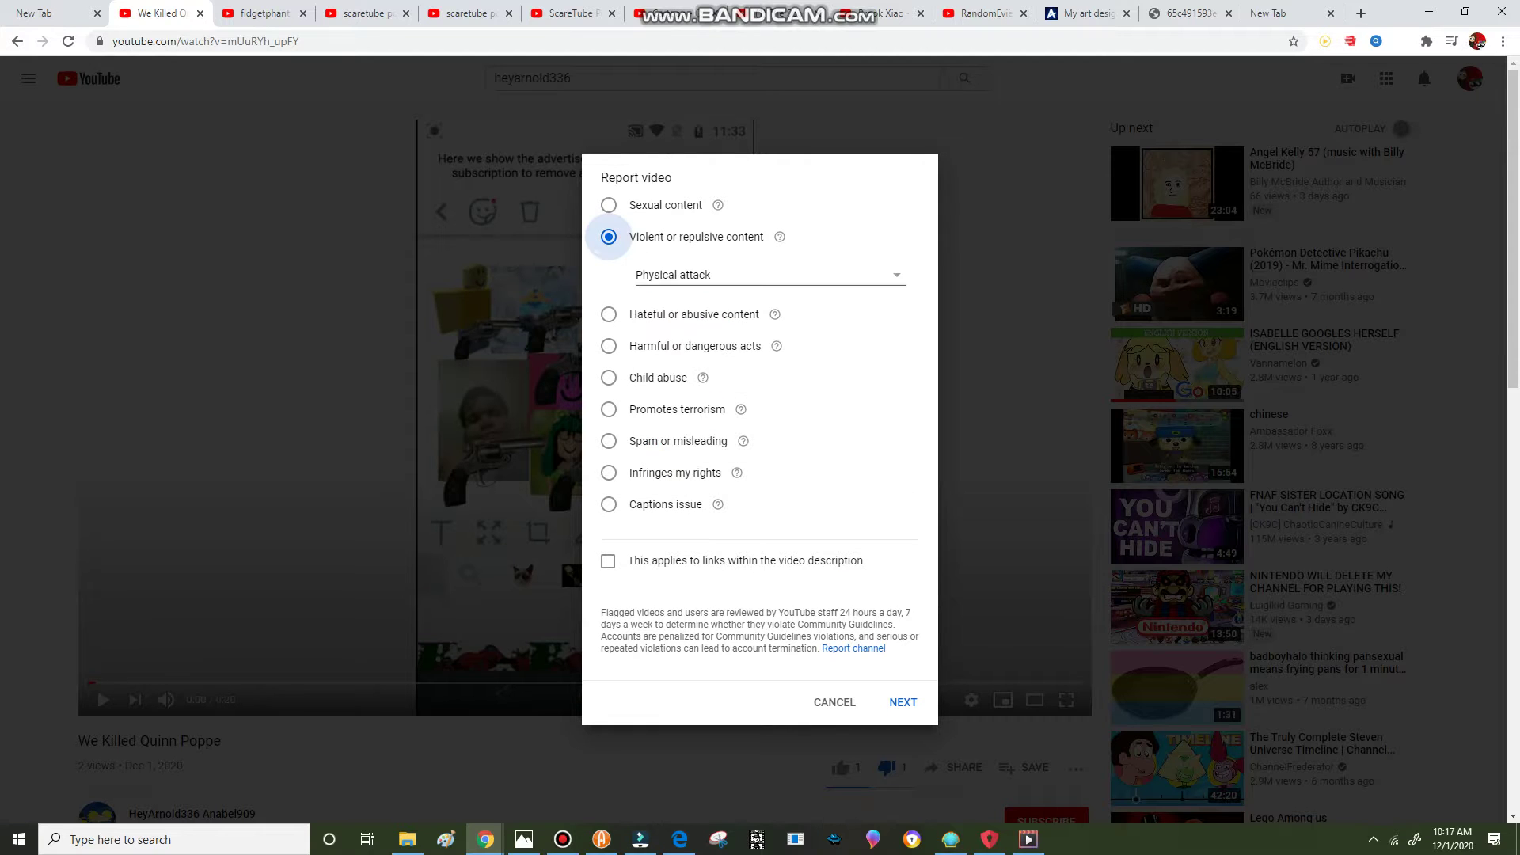
# Step: Enter the Community Guidelines notice as details, submit the Physical attack report, and dismiss the confirmation
pyautogui.press('Return')
pyautogui.press('Tab')
pyautogui.write('Flagged videos and users are reviewed by YouTube staff 24 hours a day, 7 days a week to determine whether they violate Community Guidelines. Accounts are penalized for Community Guidelines violations, and serious or repeated violations can lead to account termination.')
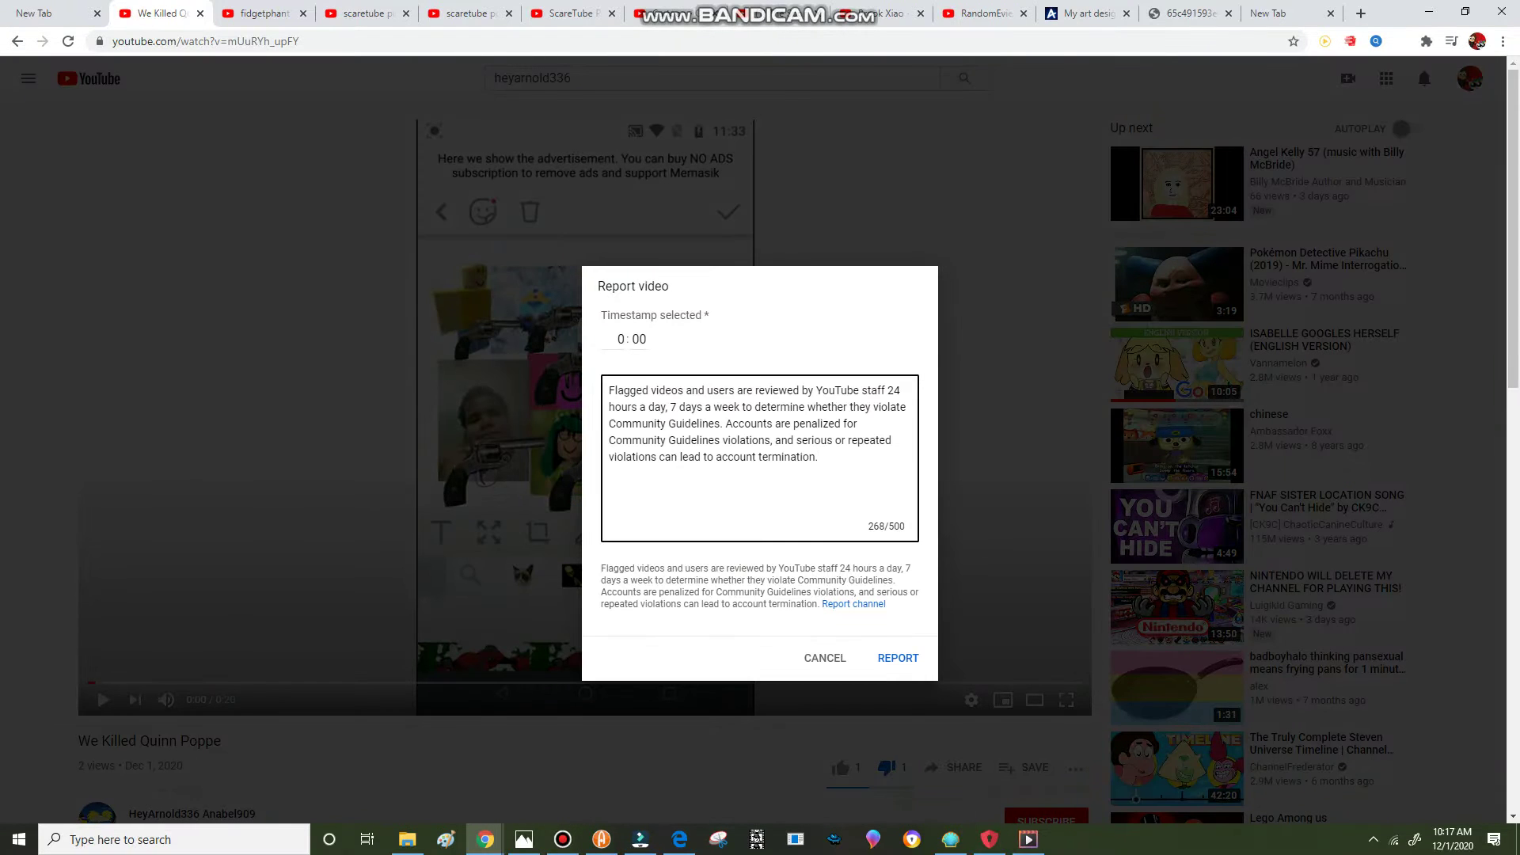
pyautogui.press('Tab')
pyautogui.press('Tab')
pyautogui.press('Tab')
pyautogui.press('Return')
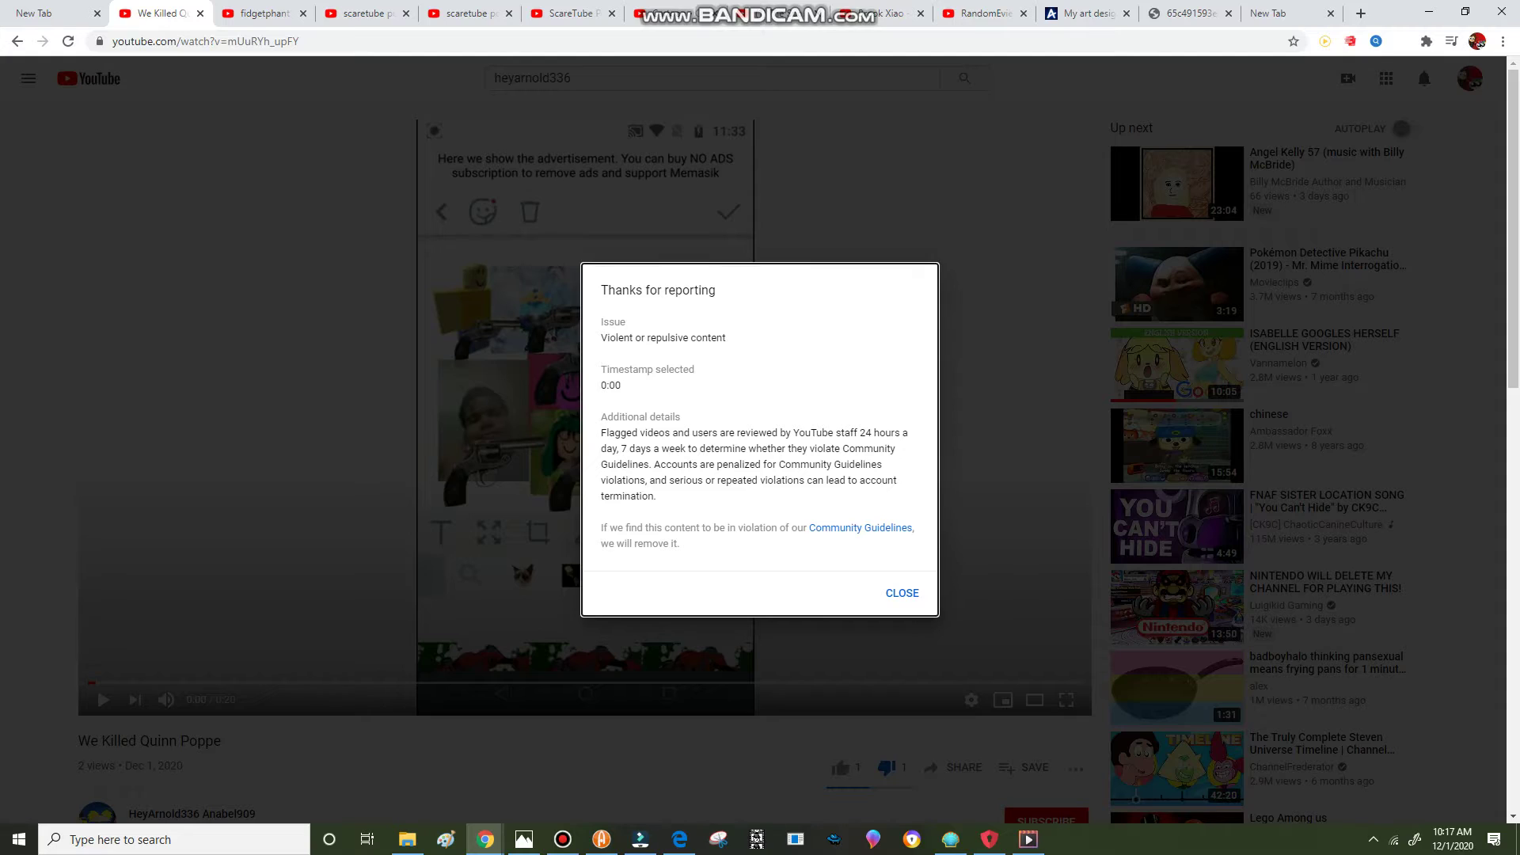
pyautogui.press('Return')
# Step: Start another report on the video for violent or repulsive content with the issue Youth violence
pyautogui.press('Return')
pyautogui.press('Return')
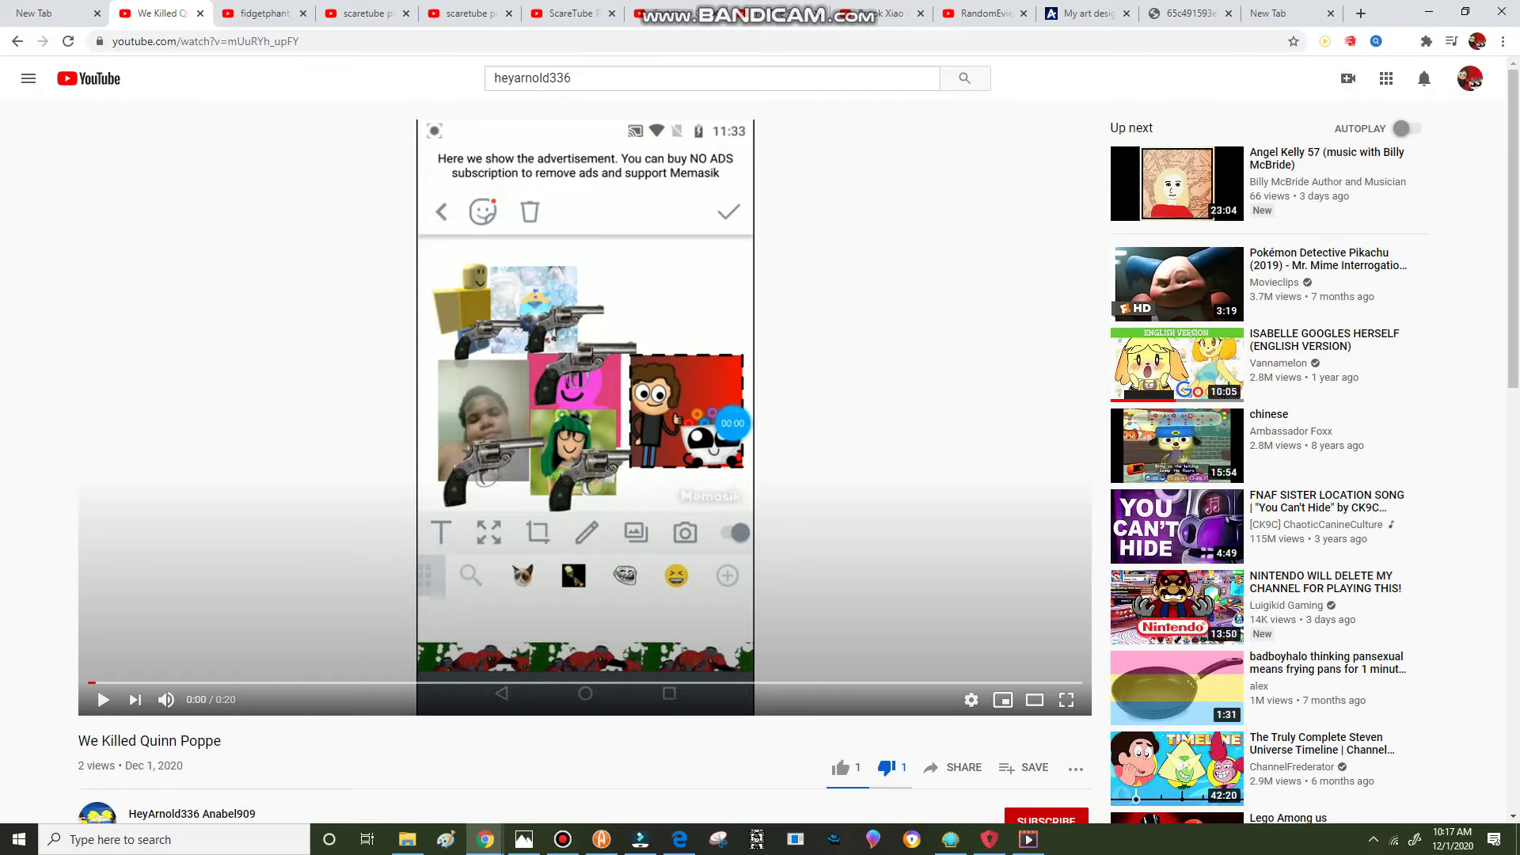
pyautogui.press('Down')
pyautogui.press('Up')
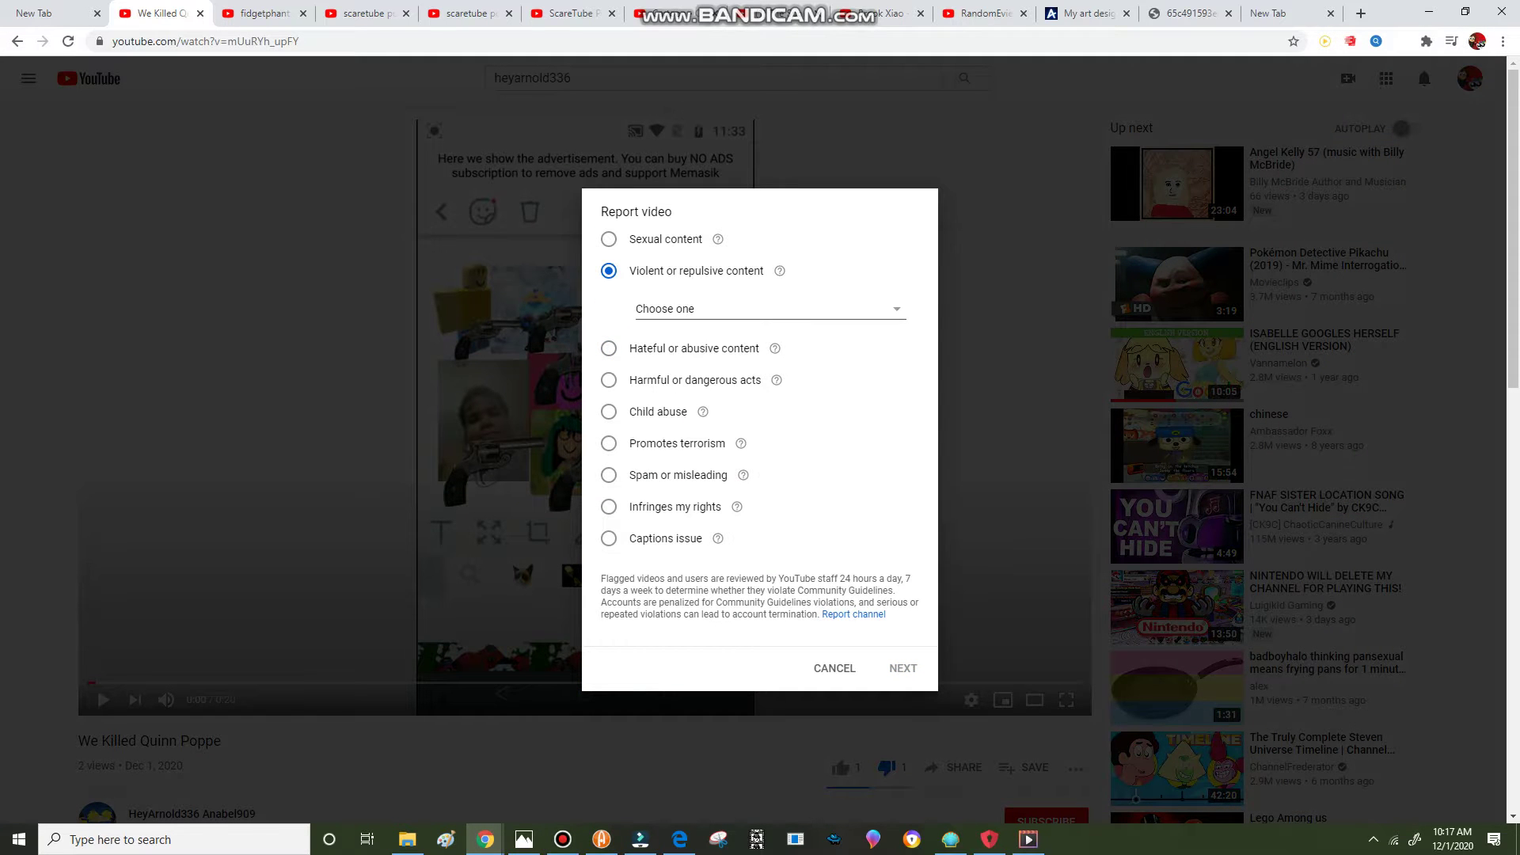
pyautogui.press('Tab')
pyautogui.press('Return')
pyautogui.press('Down')
pyautogui.press('Down')
pyautogui.hotkey('shift', 'Down')
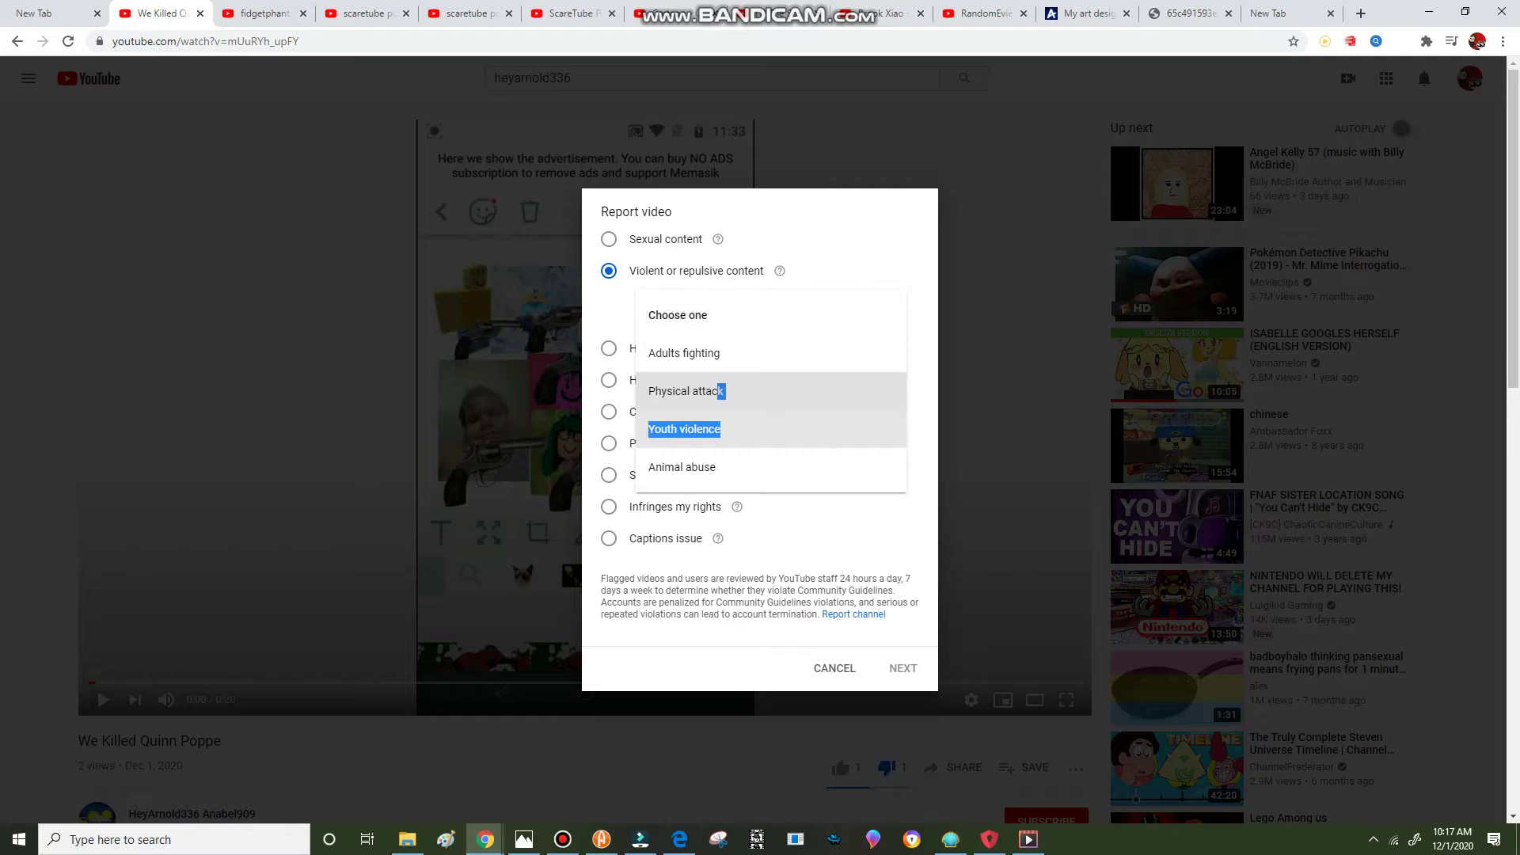
pyautogui.press('Return')
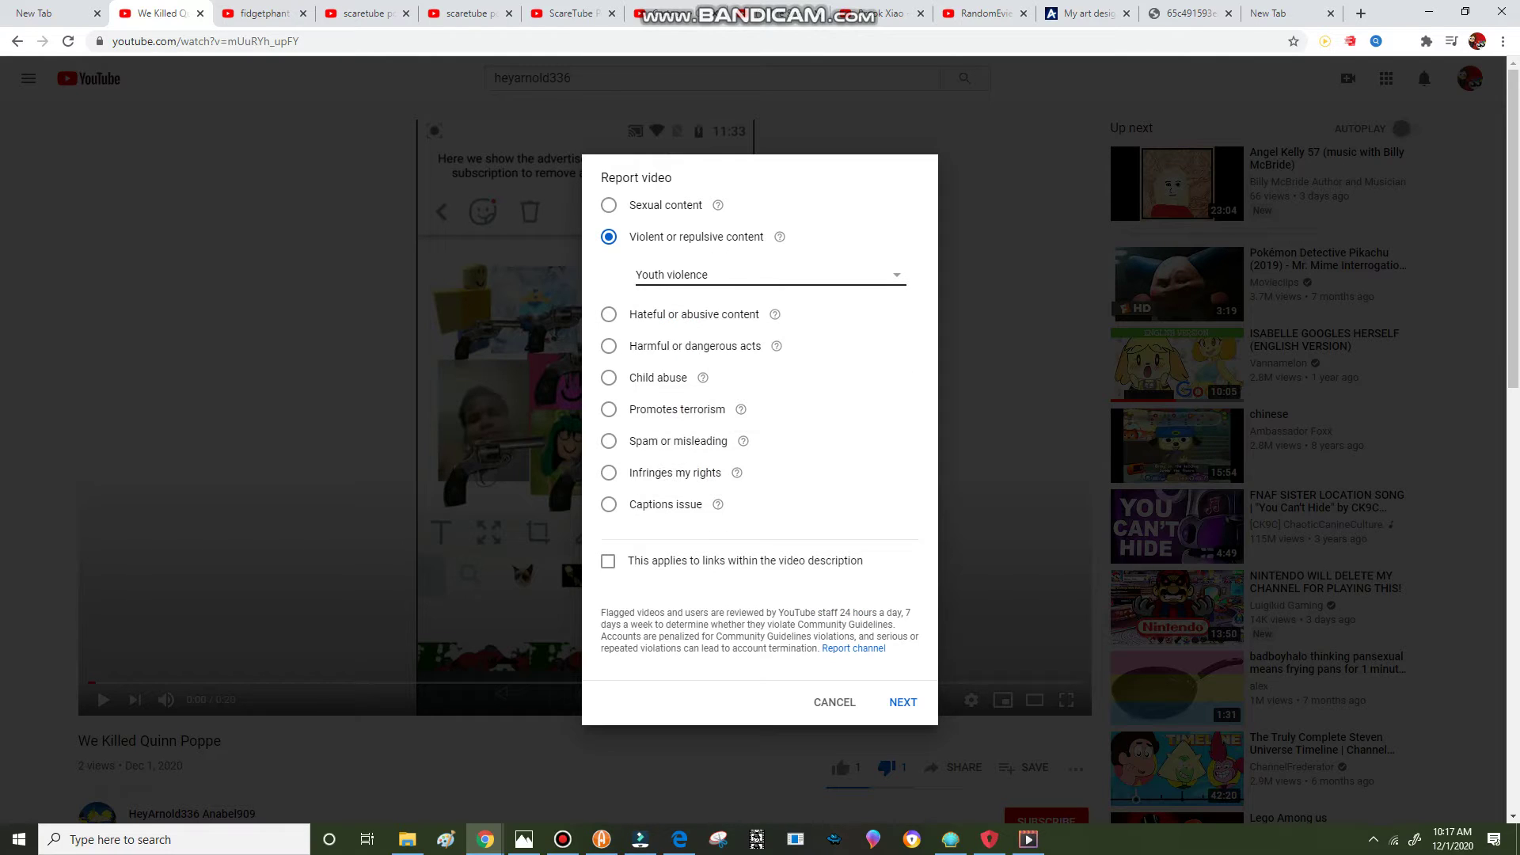
# Step: Enter the Community Guidelines notice as details, submit the Youth violence report, and dismiss the confirmation
pyautogui.press('Tab')
pyautogui.press('Return')
pyautogui.write('Flagged videos and users are reviewed by YouTube staff 24 hours a day, 7 days a week to determine whether they violate Community Guidelines. Accounts are penalized for Community Guidelines violations, and serious or repeated violations can lead to account termination.')
pyautogui.press('Tab')
pyautogui.press('Tab')
pyautogui.press('Return')
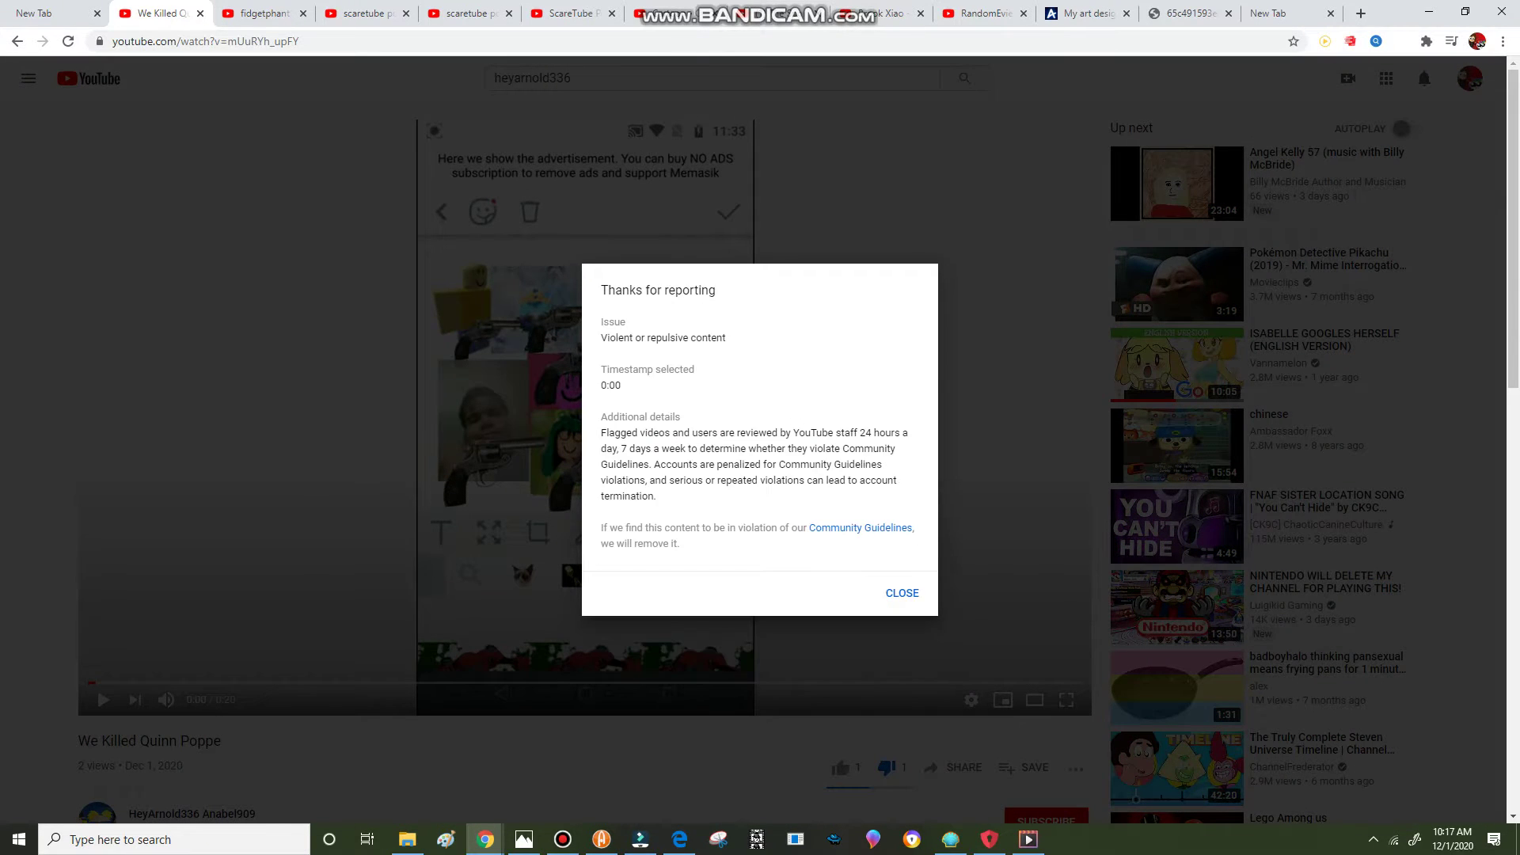
pyautogui.press('Return')
# Step: Start another report on the video for violent or repulsive content with the issue Animal abuse
pyautogui.press('Return')
pyautogui.press('Return')
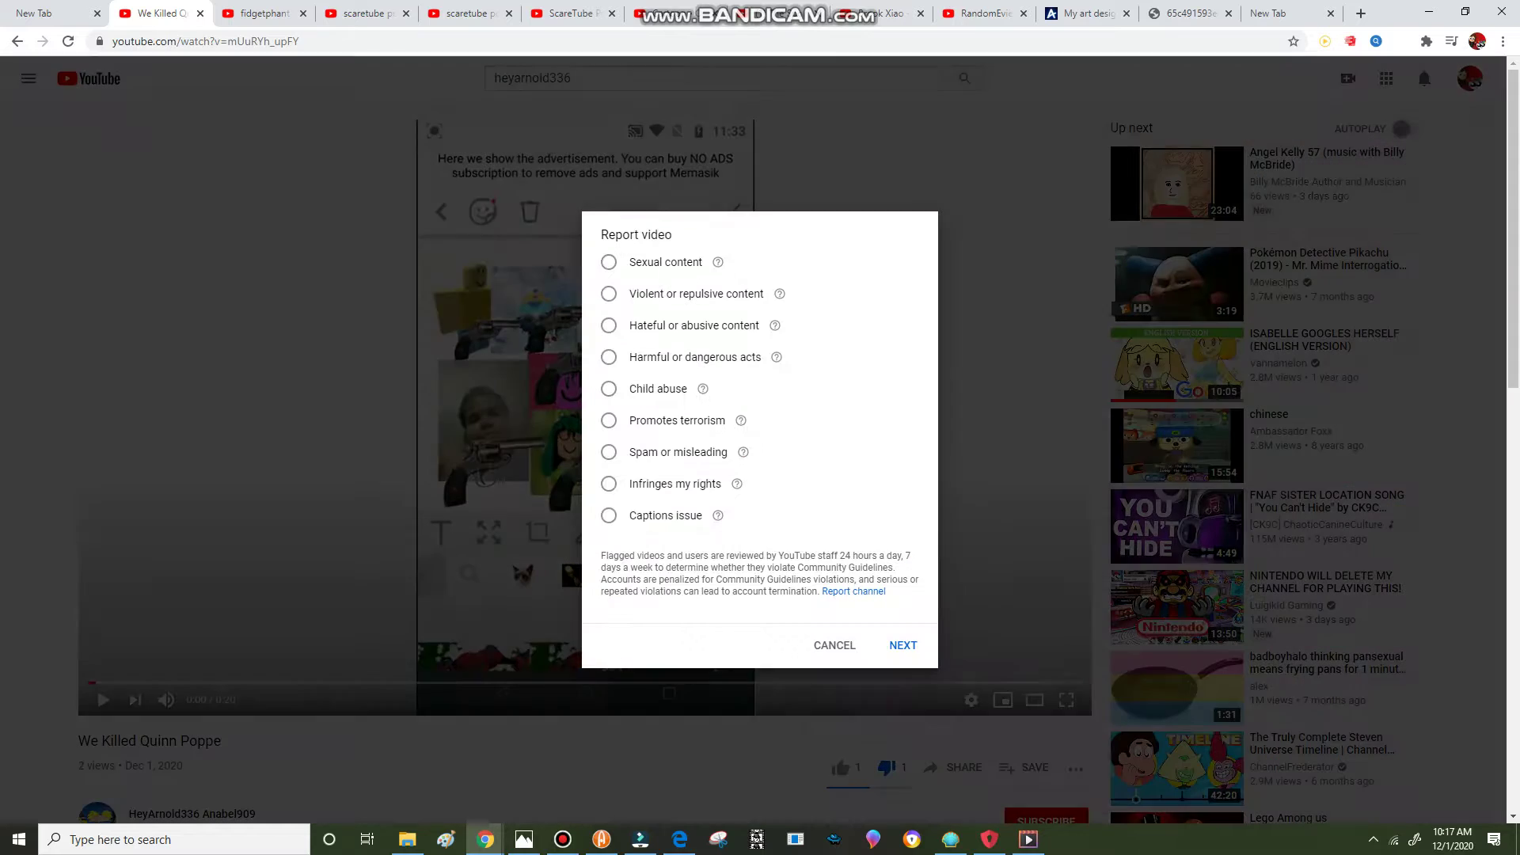
pyautogui.press('Tab')
pyautogui.press('Down')
pyautogui.press('Down')
pyautogui.press('Up')
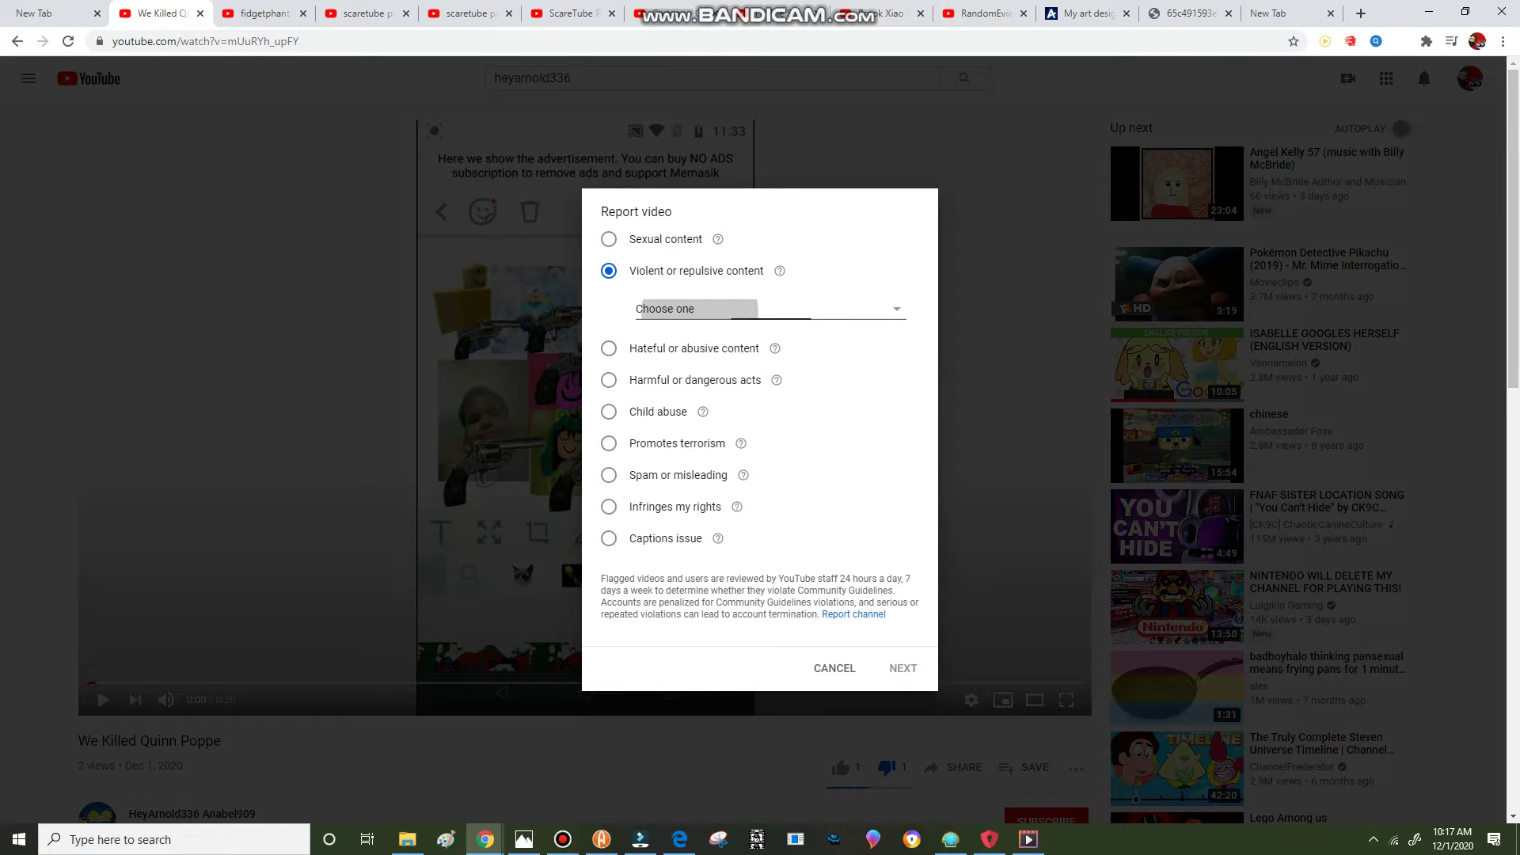
pyautogui.press('Tab')
pyautogui.press('Return')
pyautogui.press('Down')
pyautogui.press('Down')
pyautogui.press('Down')
pyautogui.press('Down')
pyautogui.press('Return')
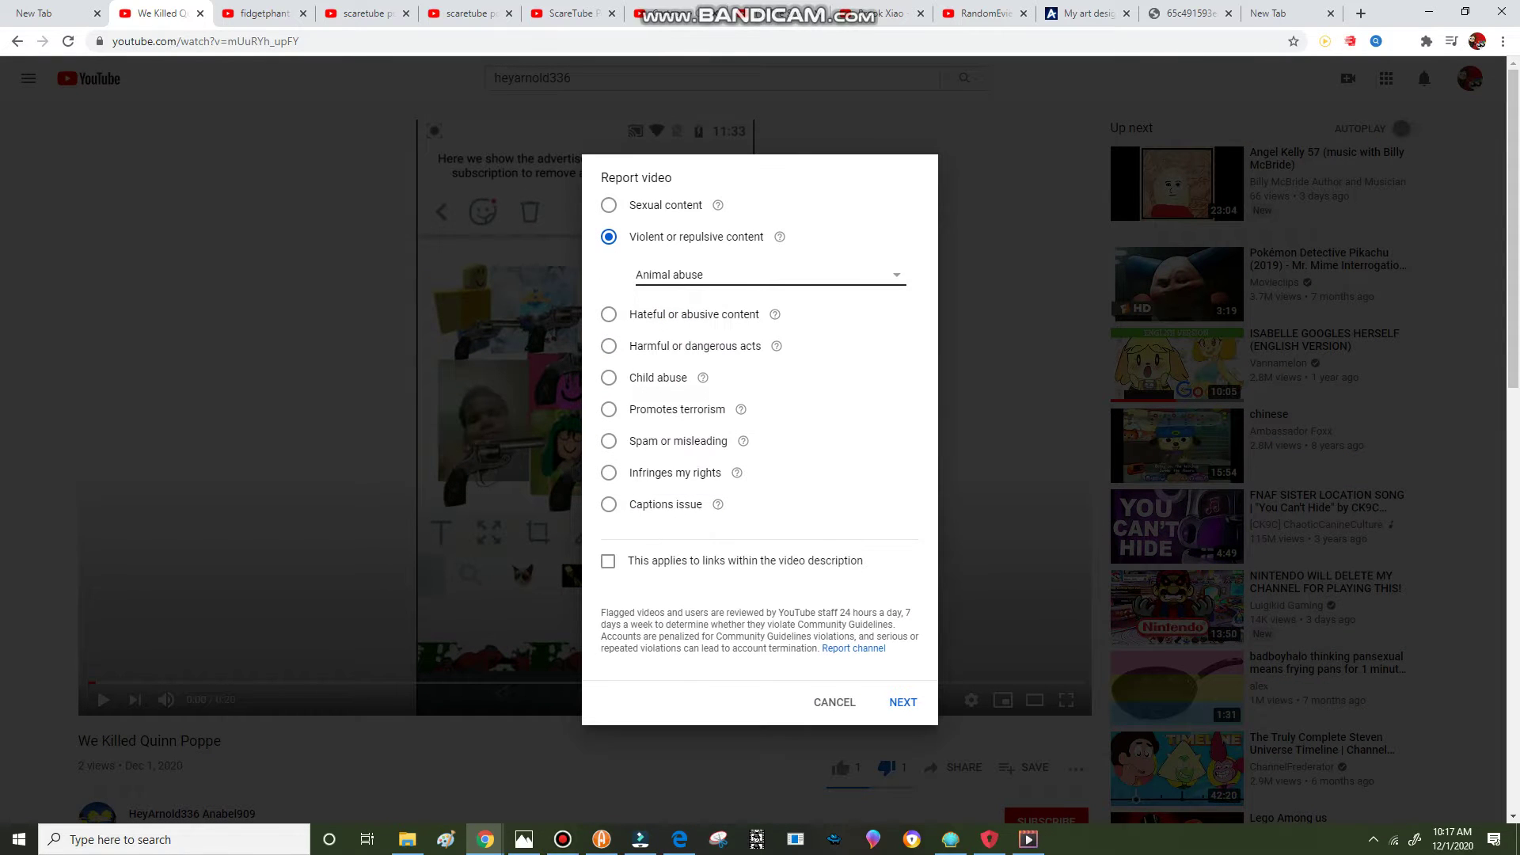
# Step: Enter the Community Guidelines notice as details, submit the Animal abuse report, and dismiss the confirmation
pyautogui.press('Tab')
pyautogui.press('space')
pyautogui.press('Tab')
pyautogui.press('Tab')
pyautogui.press('Tab')
pyautogui.press('Return')
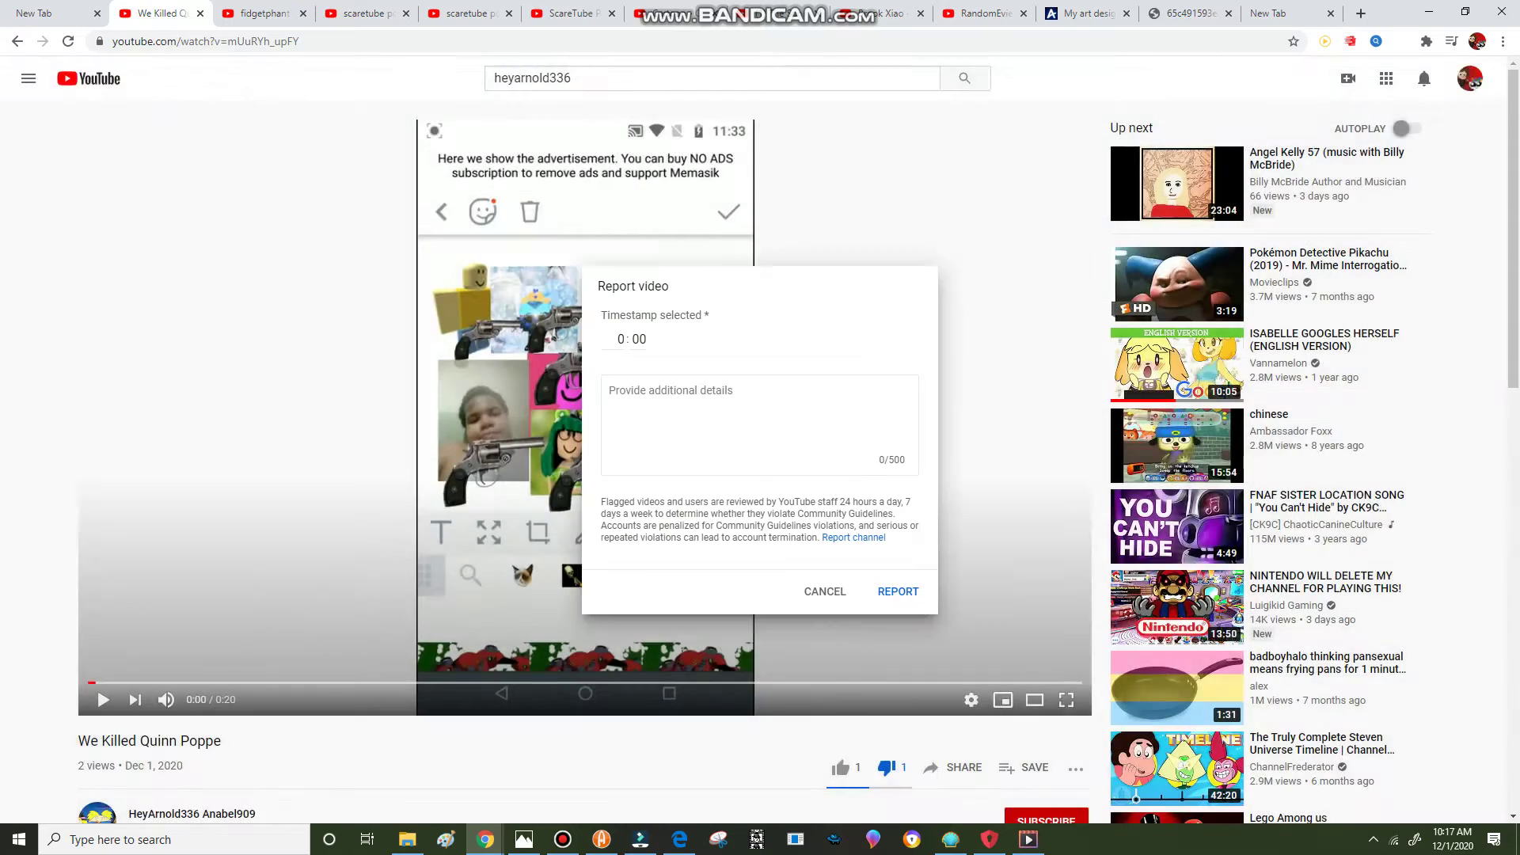
pyautogui.write('Flagged videos and users are reviewed by YouTube staff 24 hours a day, 7 days a week to determine whether they violate Community Guidelines. Accounts are penalized for Community Guidelines violations, and serious or repeated violations can lead to account termination.')
pyautogui.press('Tab')
pyautogui.press('Return')
pyautogui.press('Return')
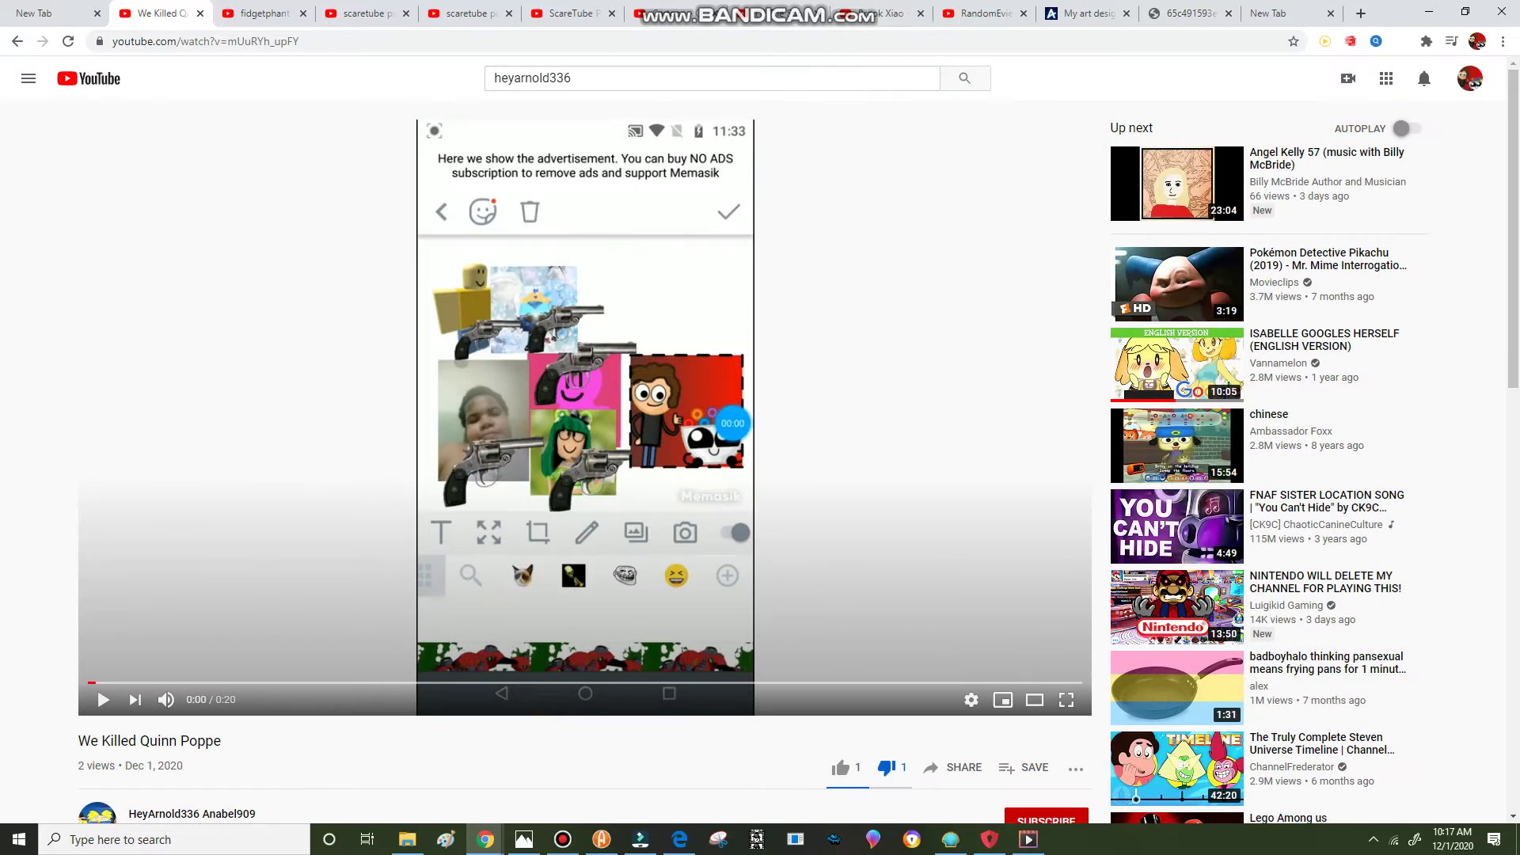
# Step: Start a new report on the video for hateful or abusive content with the issue Promotes hatred or violence
pyautogui.press('Tab')
pyautogui.press('Return')
pyautogui.hotkey('shift', 'Tab')
pyautogui.press('Return')
pyautogui.press('Escape')
pyautogui.press('Down')
pyautogui.press('Up')
pyautogui.press('Return')
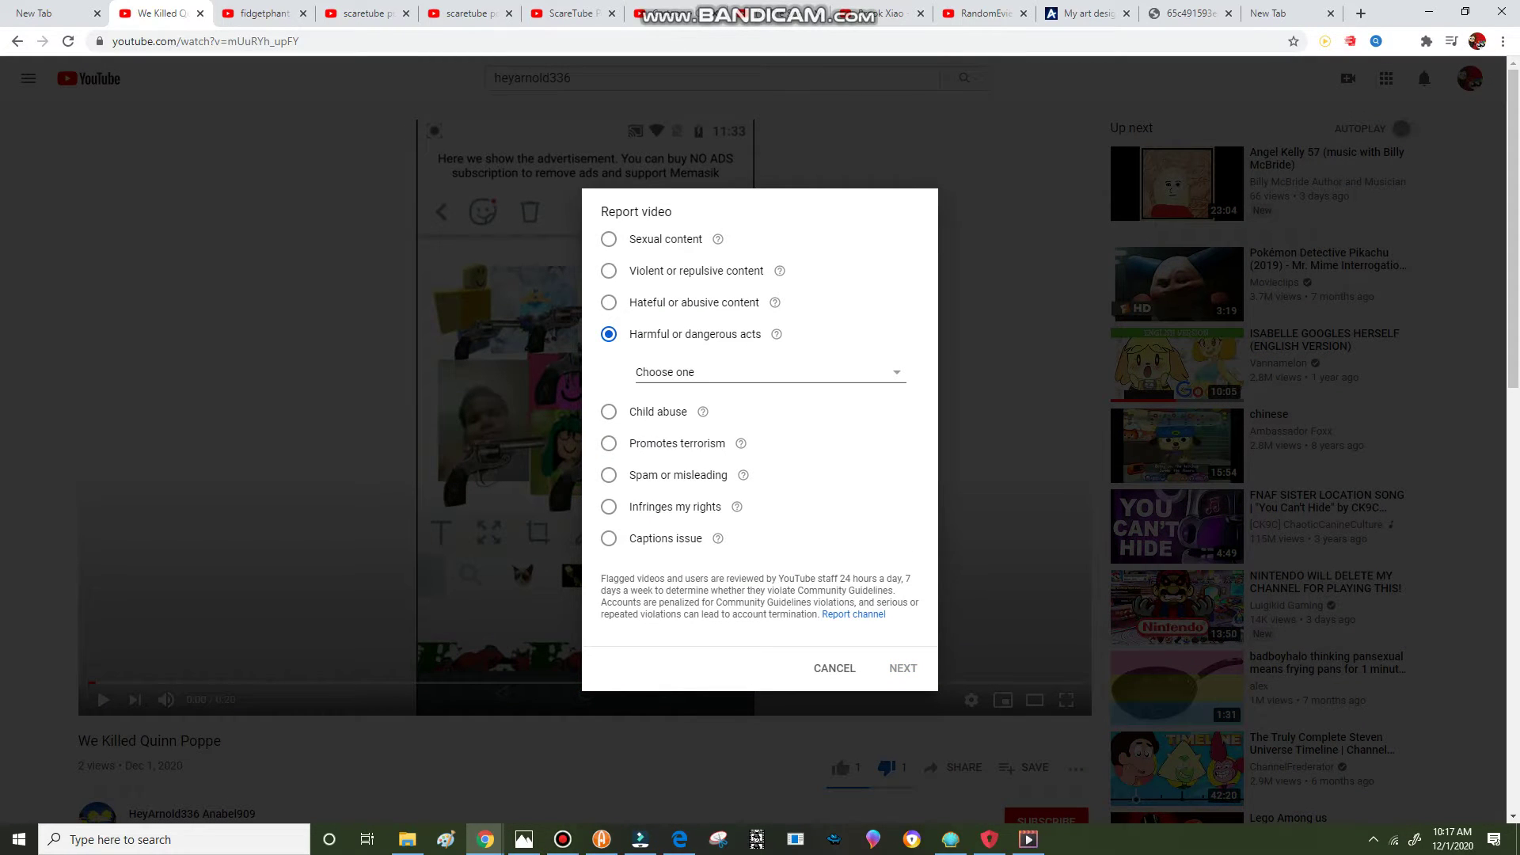
pyautogui.press('Return')
pyautogui.hotkey('shift', 'Tab')
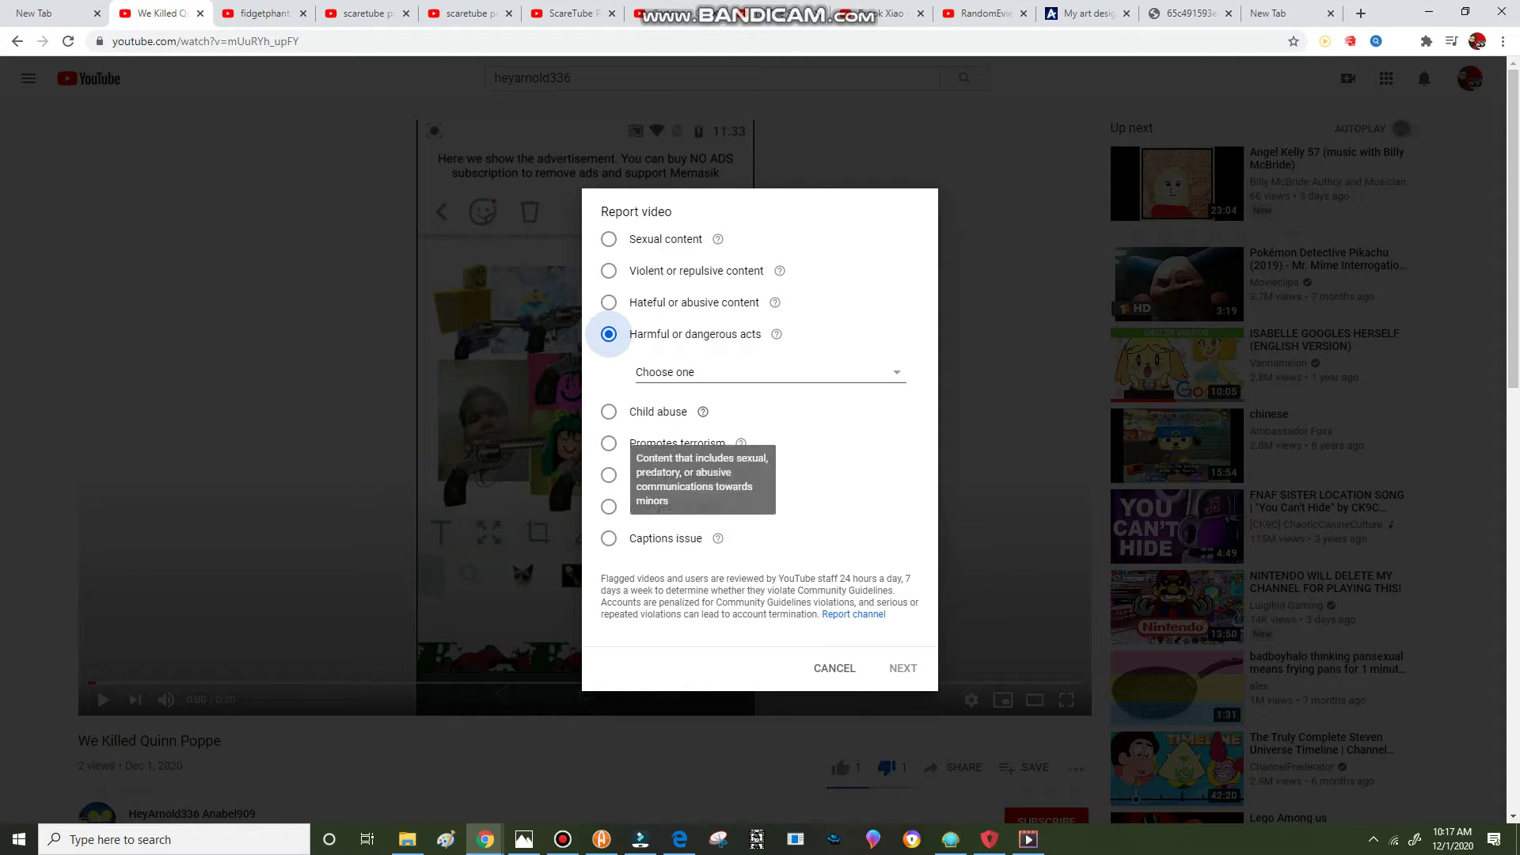
pyautogui.press('Up')
pyautogui.press('Tab')
pyautogui.press('Return')
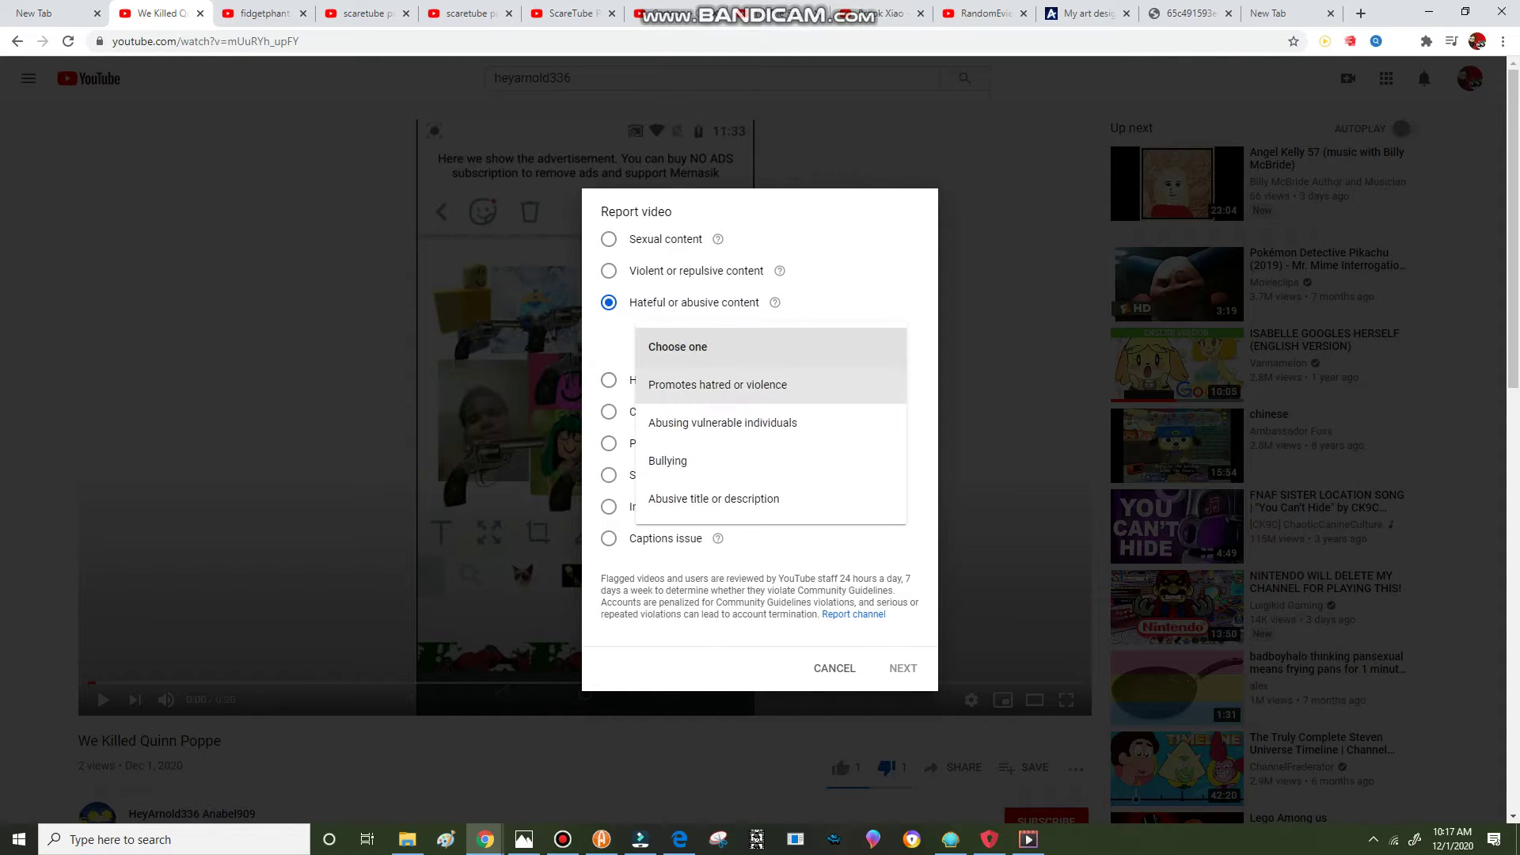
pyautogui.press('Return')
# Step: Enter the Community Guidelines notice as details, submit the Promotes hatred or violence report, and dismiss the confirmation
pyautogui.press('Return')
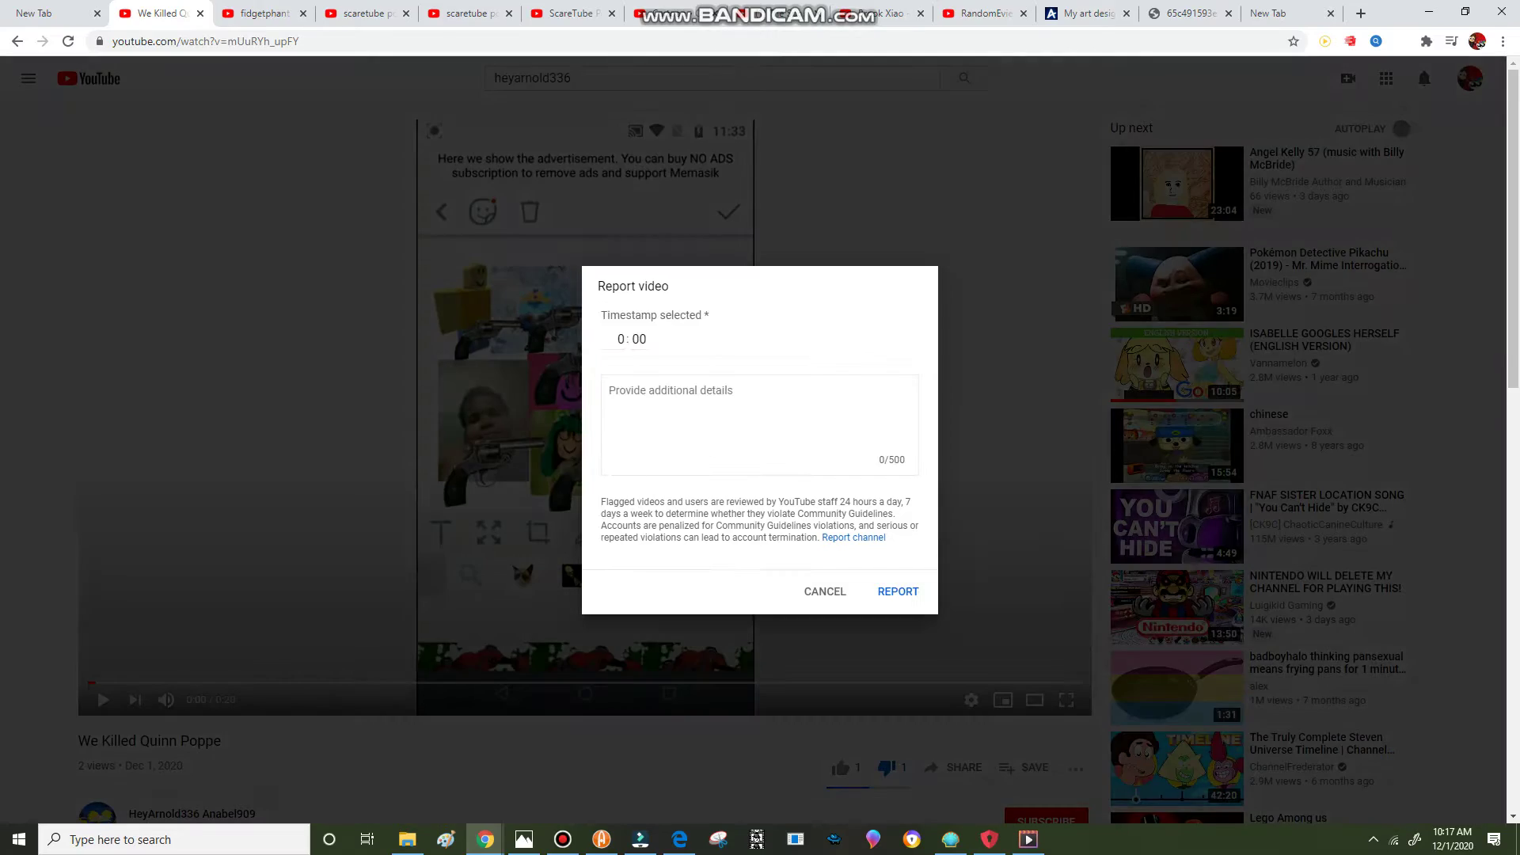
pyautogui.write('Flagged videos and users are reviewed by YouTube staff 24 hours a day, 7 days a week to determine whether they violate Community Guidelines. Accounts are penalized for Community Guidelines violations, and serious or repeated violations can lead to account termination.')
pyautogui.press('Tab')
pyautogui.press('Tab')
pyautogui.press('Return')
pyautogui.press('Return')
pyautogui.press('Return')
pyautogui.press('Return')
pyautogui.click(608, 326)
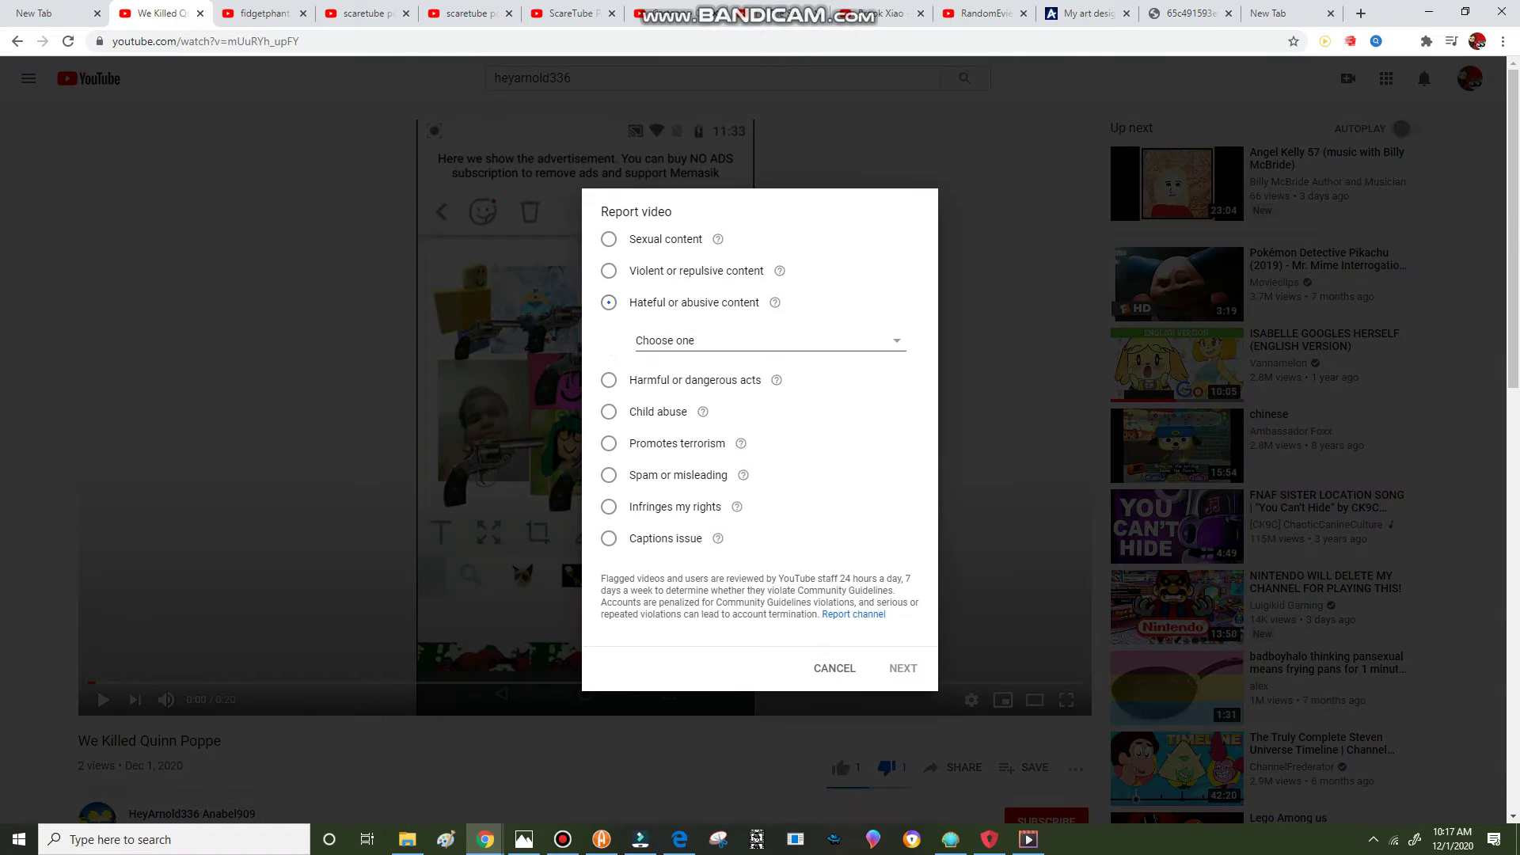
pyautogui.press('Return')
pyautogui.press('Down')
pyautogui.press('Down')
pyautogui.press('Return')
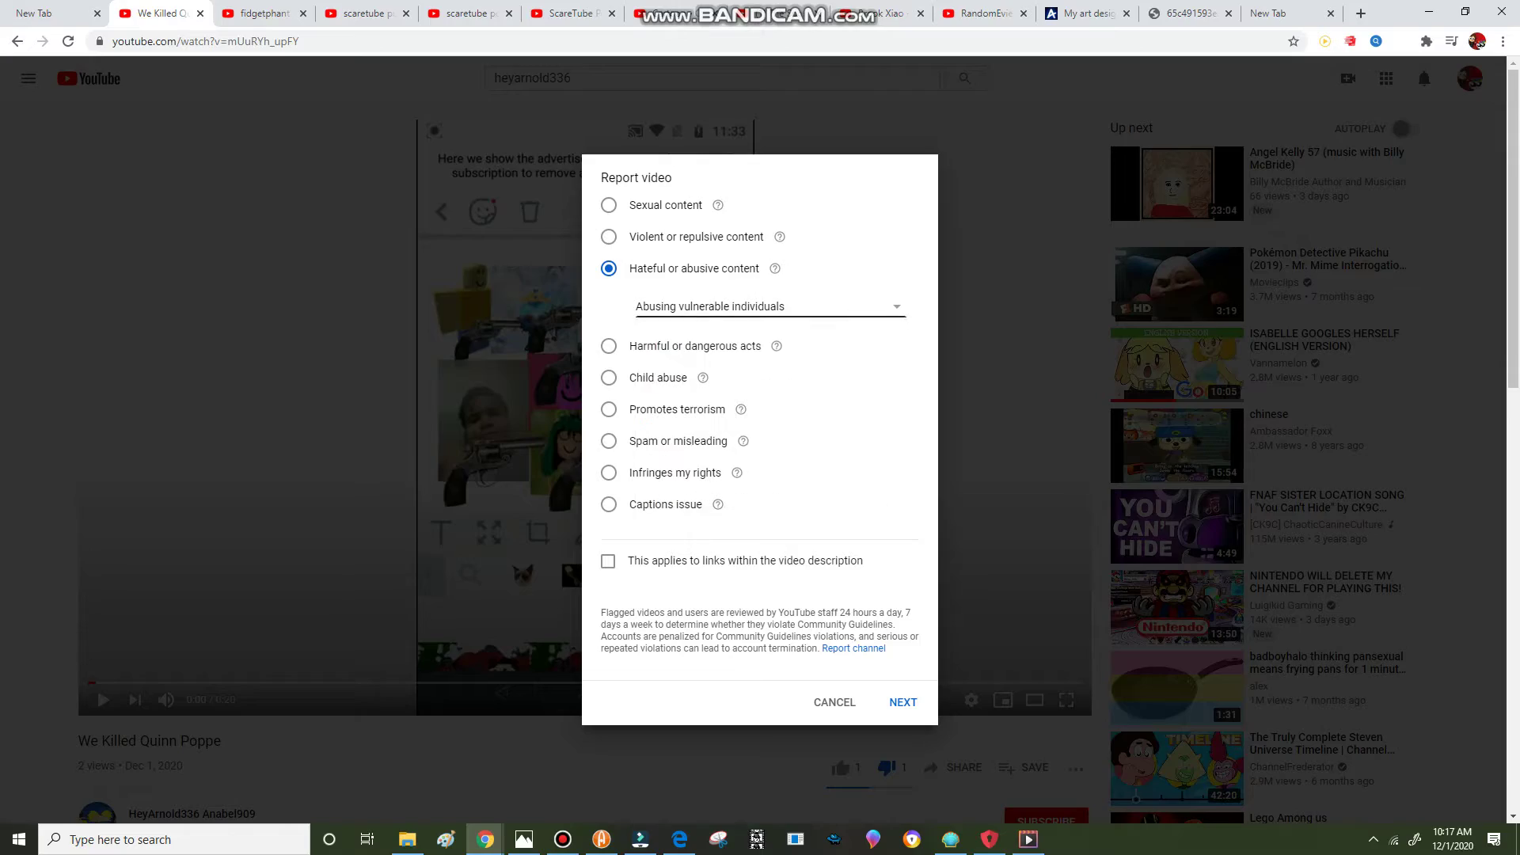
pyautogui.press('Return')
pyautogui.write('Flagged videos and users are reviewed by YouTube staff 24 hours a day, 7 days a week to determine whether they violate Community Guidelines. Accounts are penalized for Community Guidelines violations, and serious or repeated violations can lead to account termination.')
pyautogui.press('Tab')
pyautogui.press('Tab')
pyautogui.press('Escape')
# Step: Start a new report on the video for hateful or abusive content with the issue Abusing vulnerable individuals
pyautogui.click(1074, 767)
pyautogui.click(1124, 780)
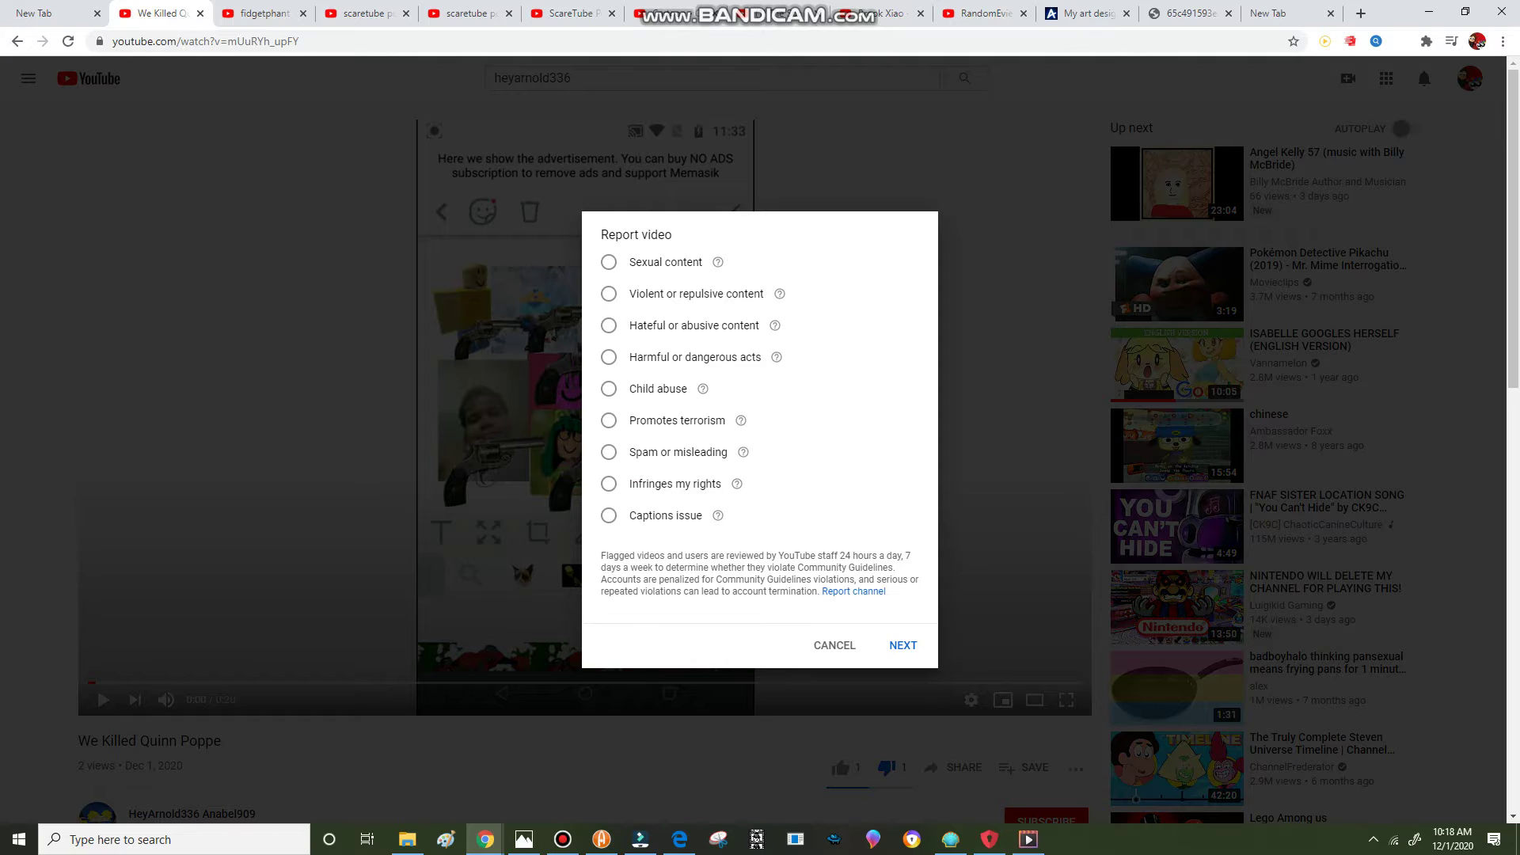
pyautogui.press('Down')
pyautogui.press('Down')
pyautogui.press('Tab')
pyautogui.press('Return')
pyautogui.press('Down')
pyautogui.press('Down')
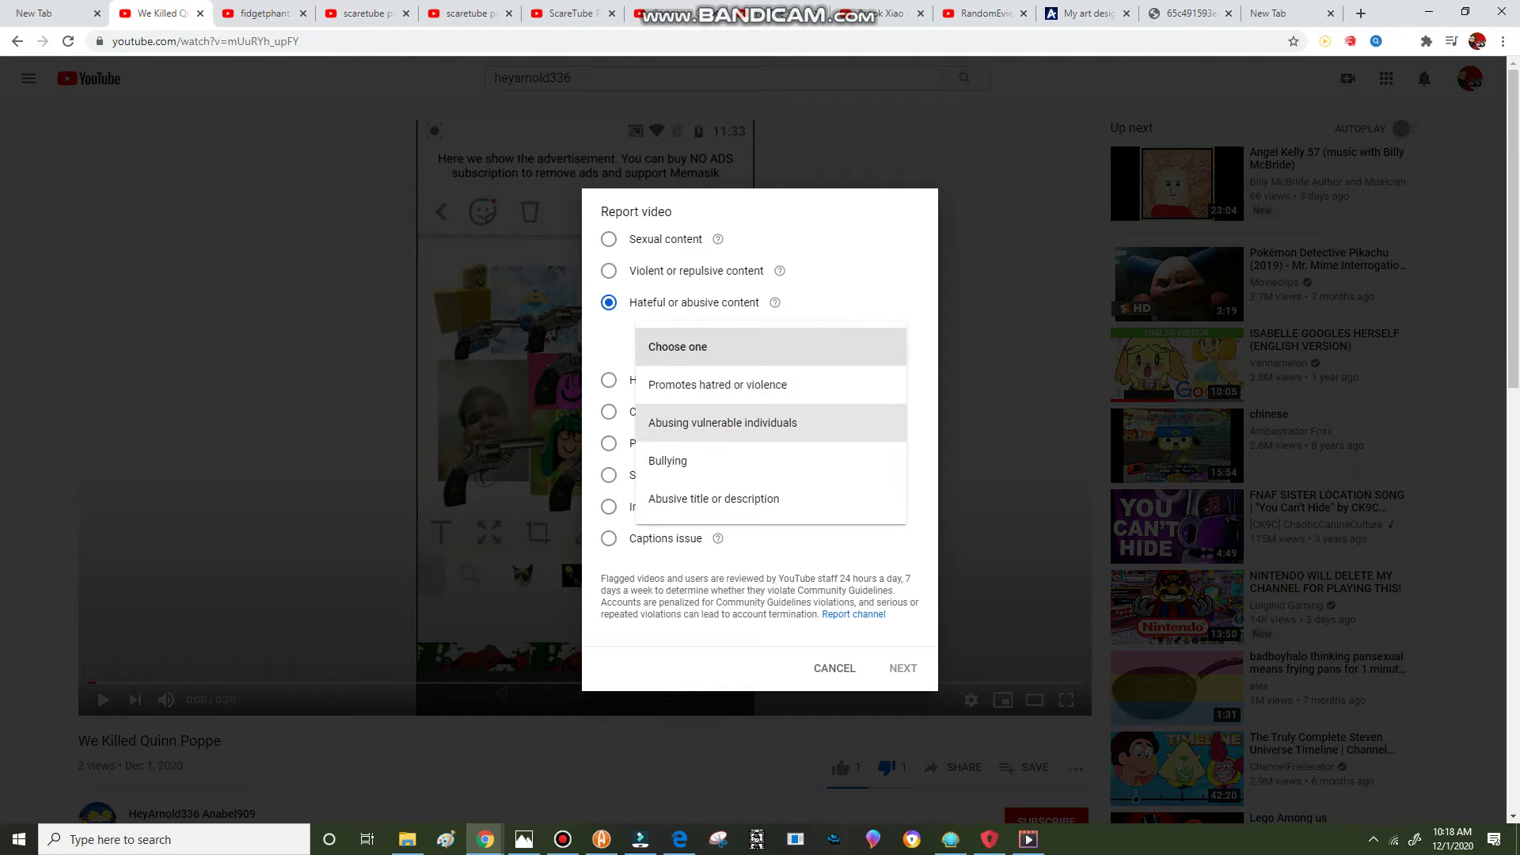
pyautogui.press('Return')
# Step: Enter the Community Guidelines notice as details, submit the Abusing vulnerable individuals report, and dismiss the confirmation
pyautogui.press('Tab')
pyautogui.press('Tab')
pyautogui.press('Return')
pyautogui.press('Tab')
pyautogui.write('Flagged videos and users are reviewed by YouTube staff 24 hours a day, 7 days a week to determine whether they violate Community Guidelines. Accounts are penalized for Community Guidelines violations, and serious or repeated violations can lead to account termination.')
pyautogui.press('Tab')
pyautogui.press('Tab')
pyautogui.press('Return')
pyautogui.press('Return')
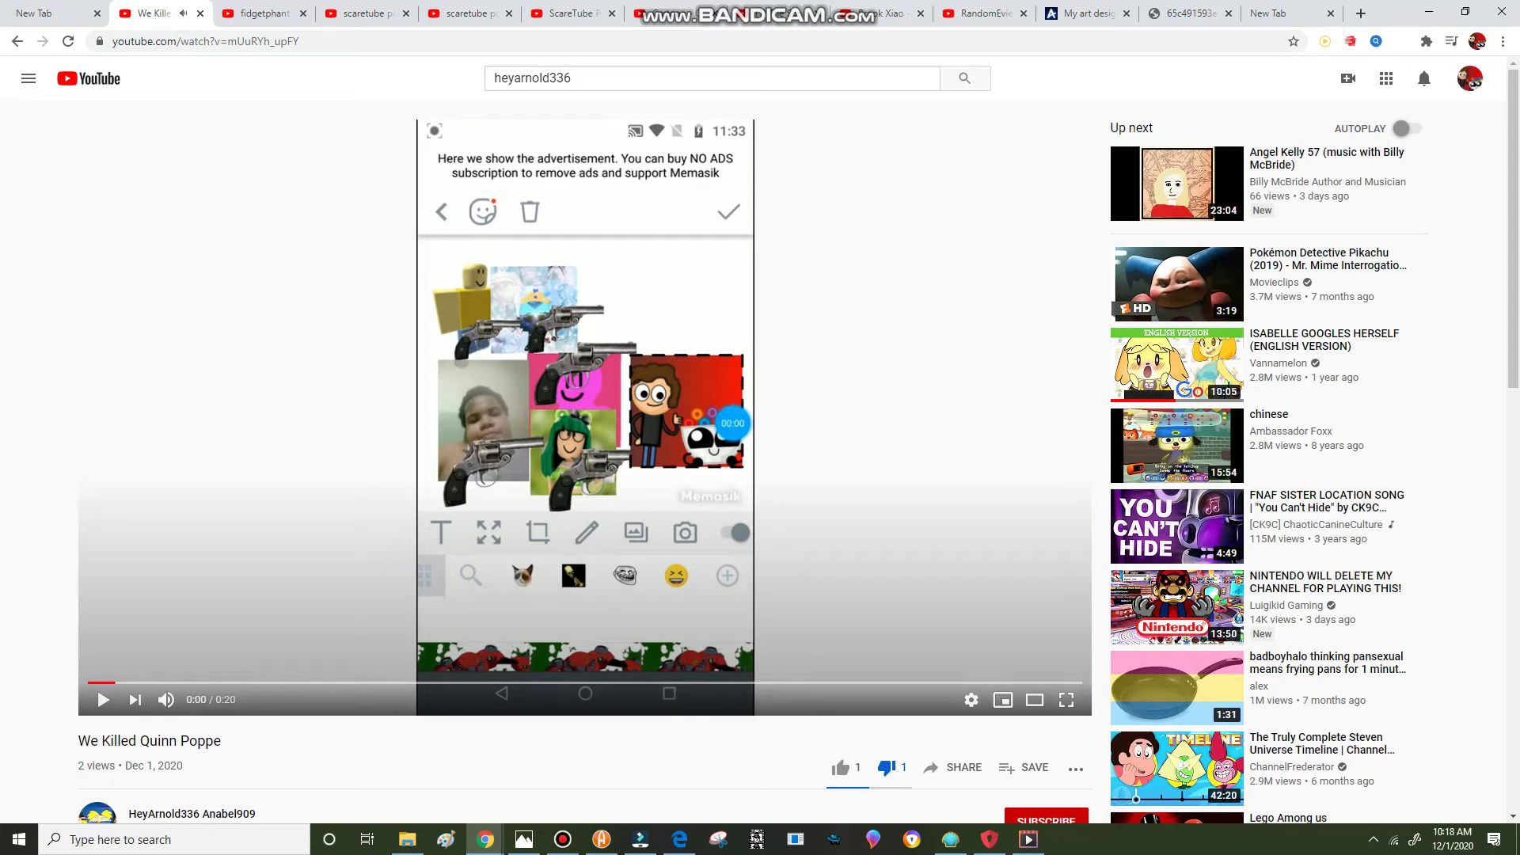
# Step: Start another report on the video for hateful or abusive content with the issue Bullying
pyautogui.press('Return')
pyautogui.press('Return')
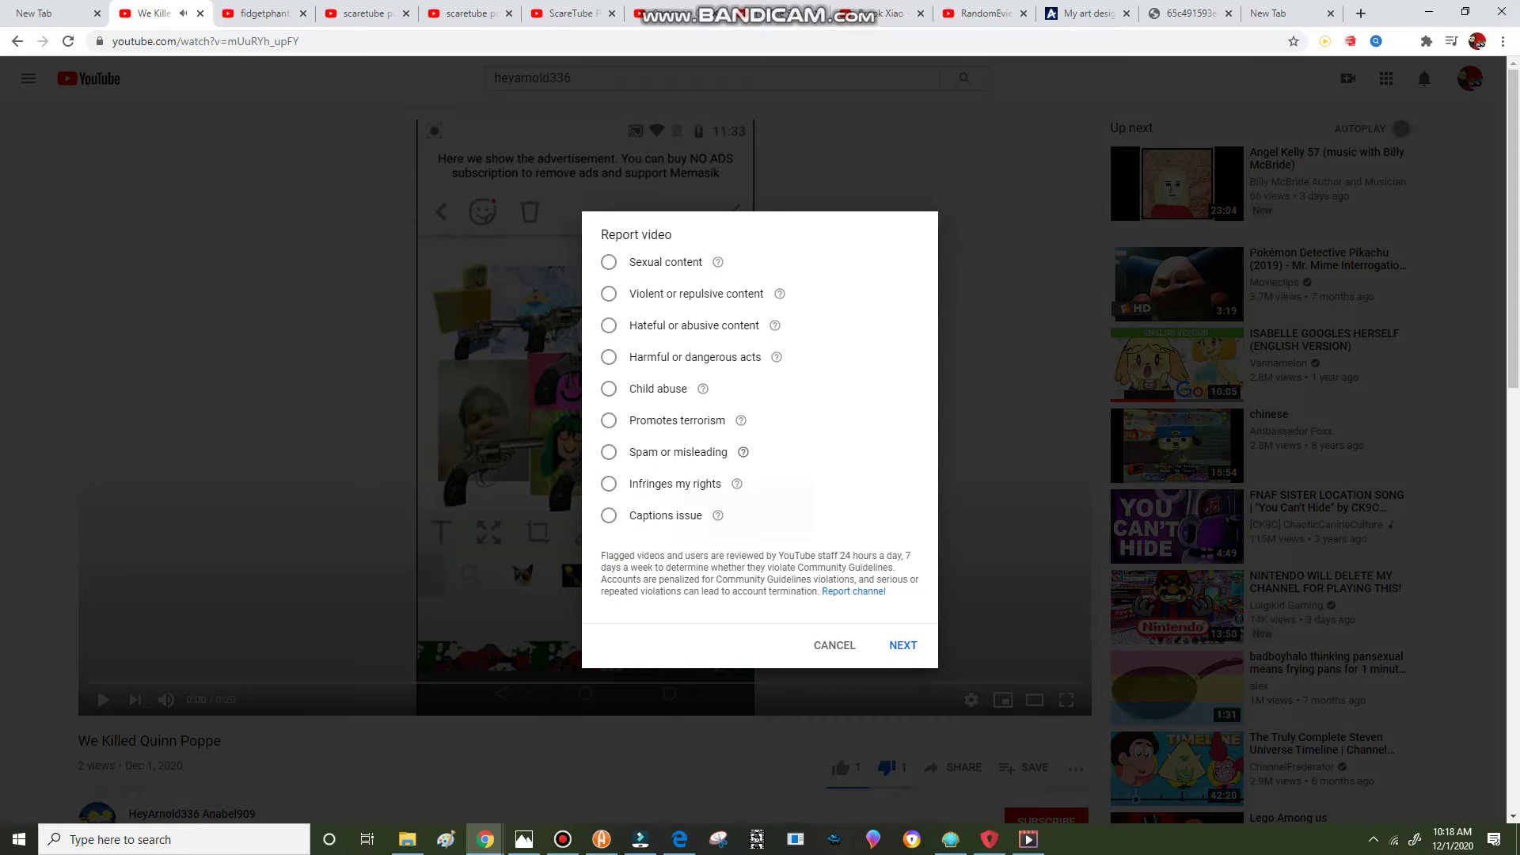
pyautogui.click(608, 357)
pyautogui.press('Up')
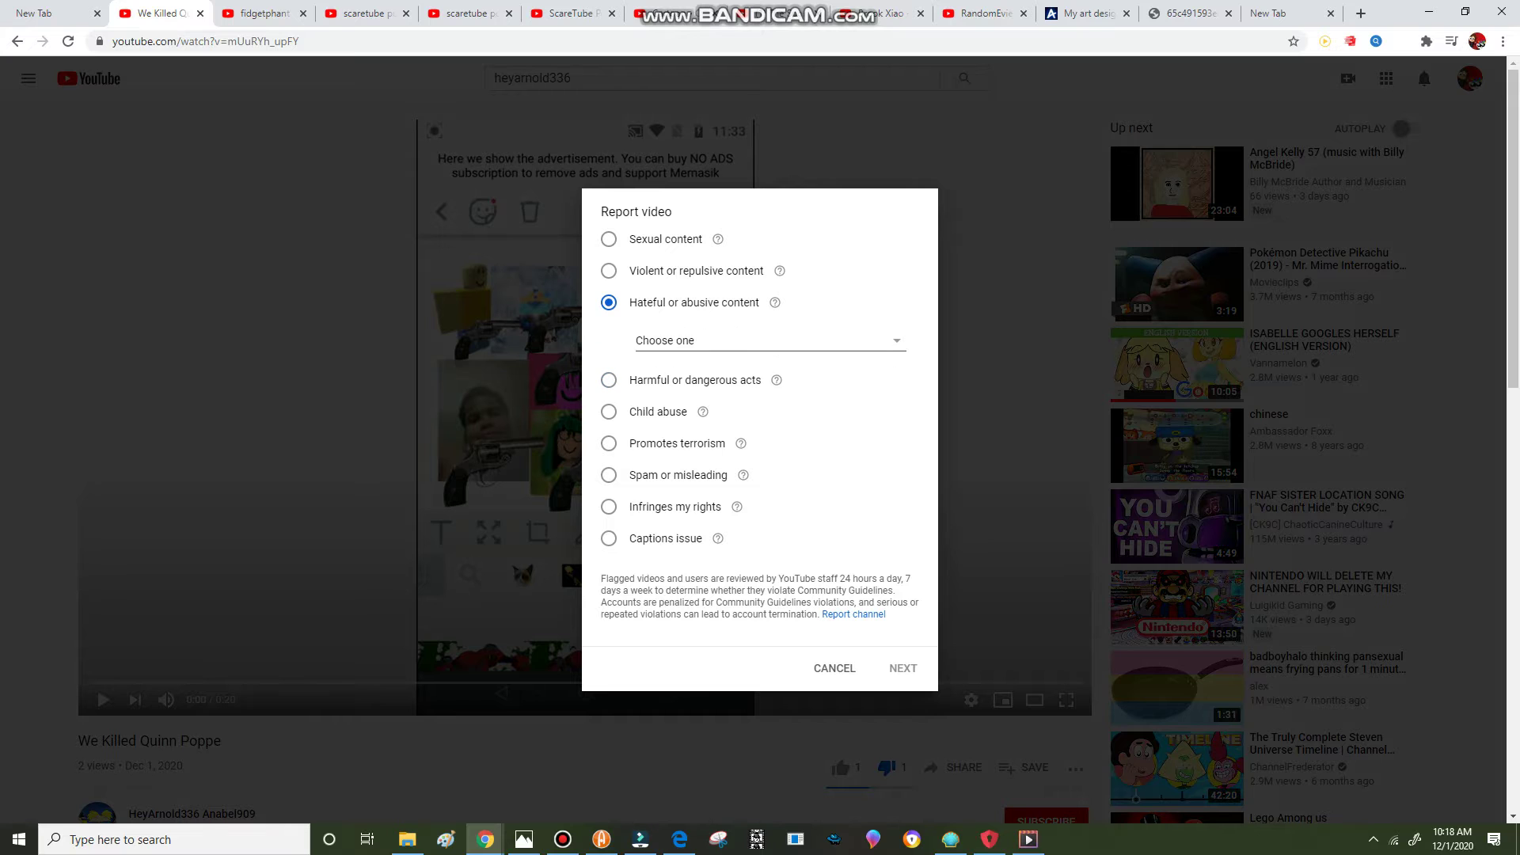
pyautogui.press('Tab')
pyautogui.press('Return')
pyautogui.press('Down')
pyautogui.press('Down')
pyautogui.press('Down')
pyautogui.press('Return')
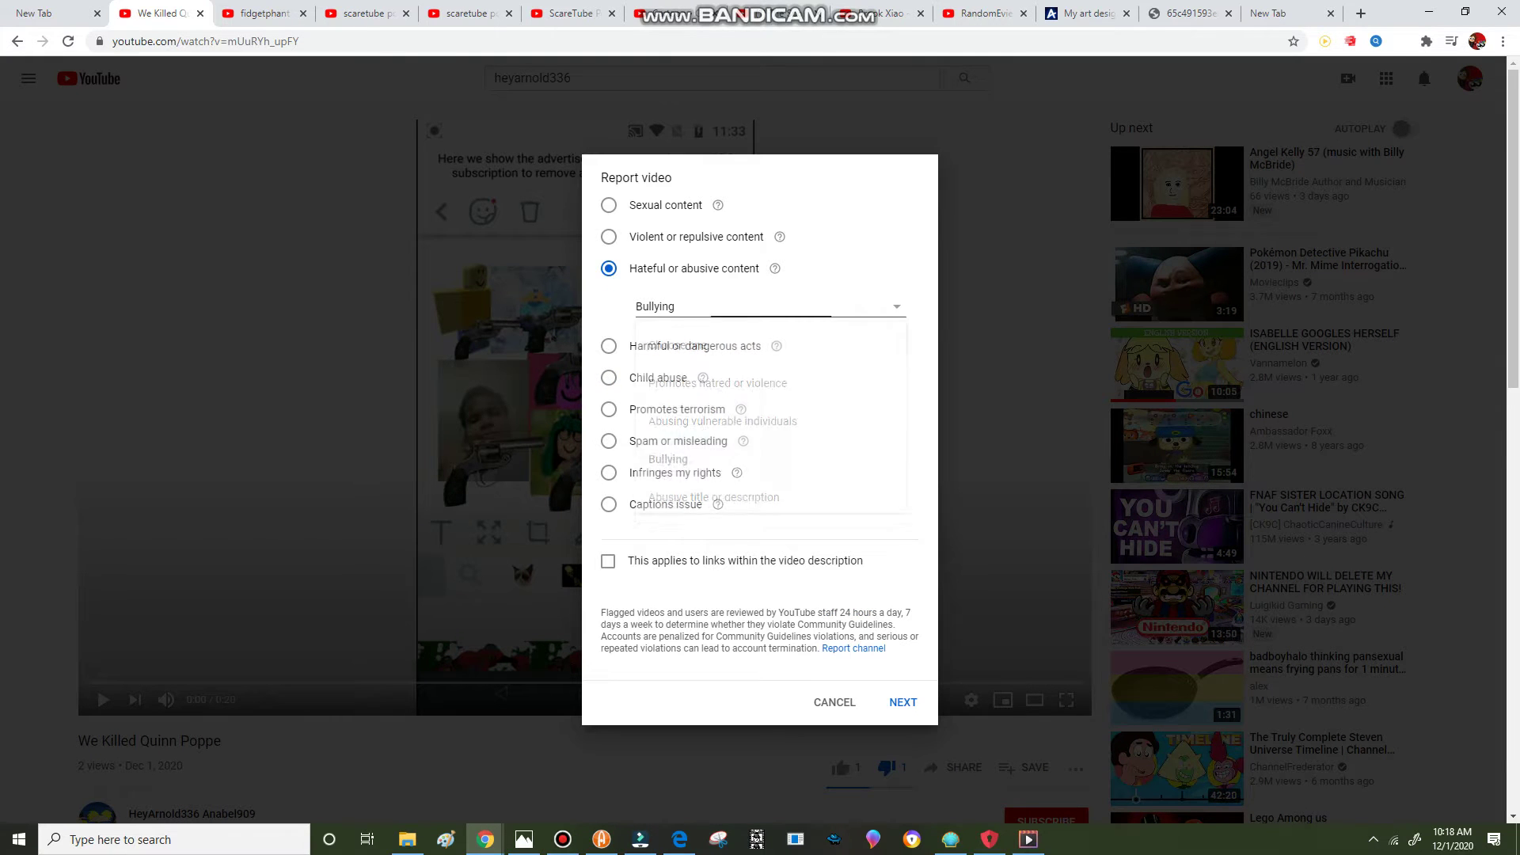
# Step: Enter the Community Guidelines notice as details, submit the Bullying report, and dismiss the confirmation
pyautogui.press('Tab')
pyautogui.press('Tab')
pyautogui.press('Tab')
pyautogui.press('Tab')
pyautogui.press('Return')
pyautogui.write('Flagged videos and users are reviewed by YouTube staff 24 hours a day, 7 days a week to determine whether they violate Community Guidelines. Accounts are penalized for Community Guidelines violations, and serious or repeated violations can lead to account termination.')
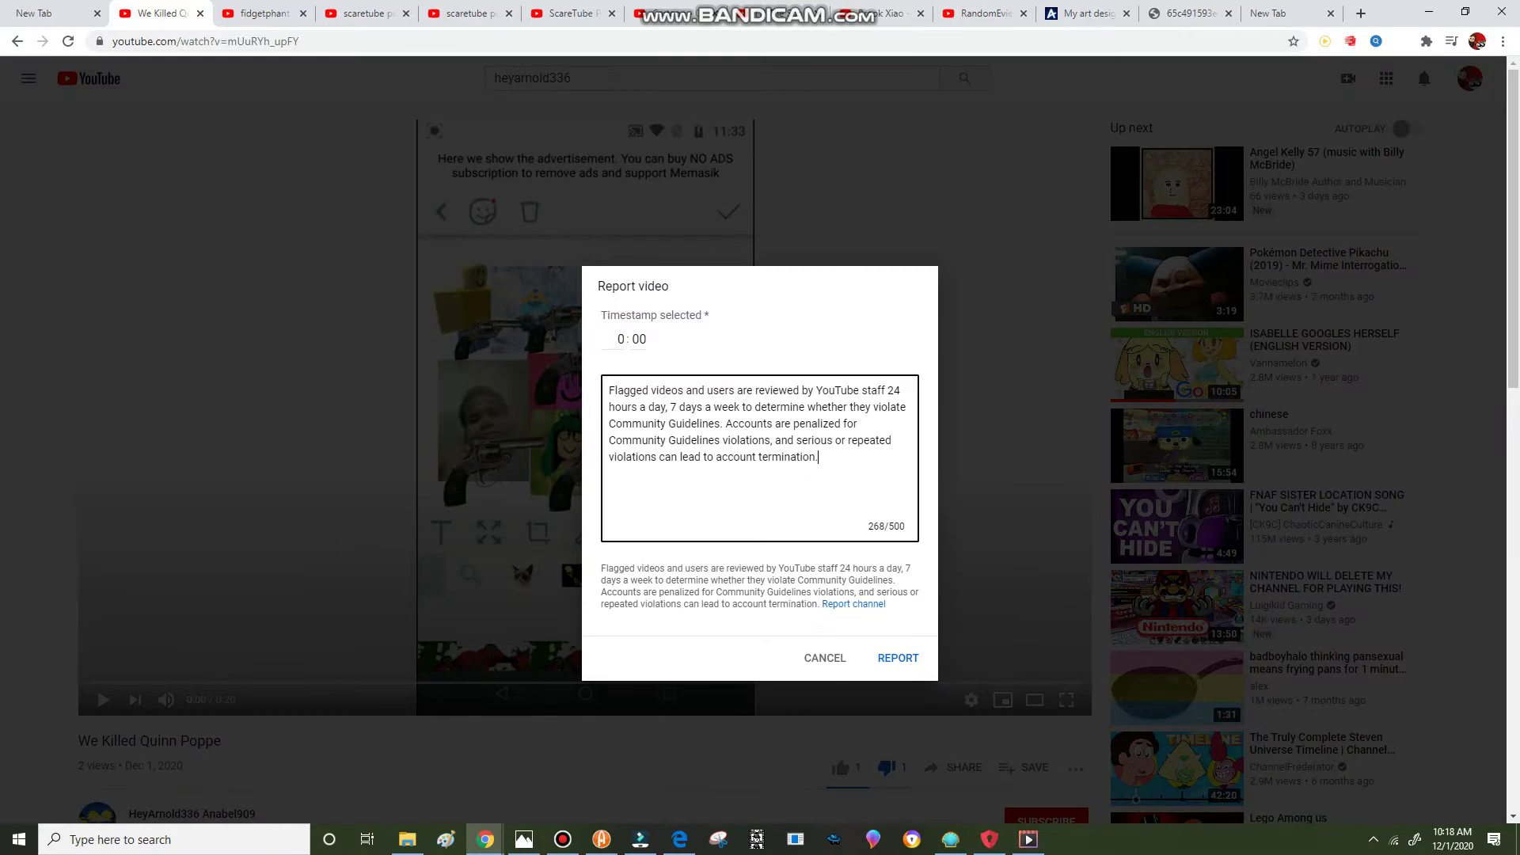
pyautogui.press('Tab')
pyautogui.press('Return')
pyautogui.press('Return')
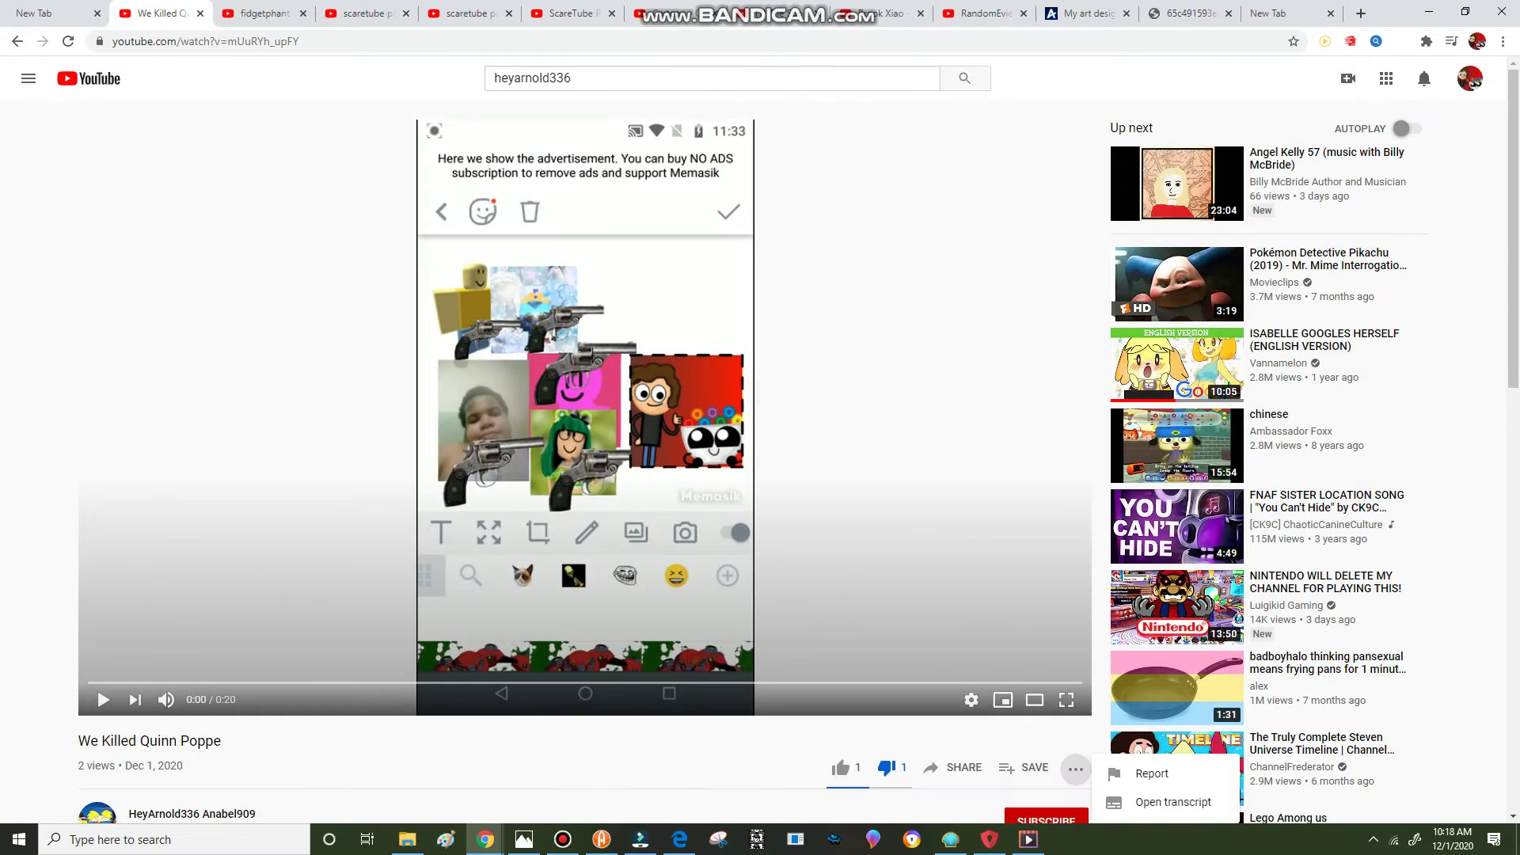
# Step: Start another report on the video for hateful or abusive content with the issue Abusive title or description
pyautogui.press('Return')
pyautogui.press('Down')
pyautogui.press('Down')
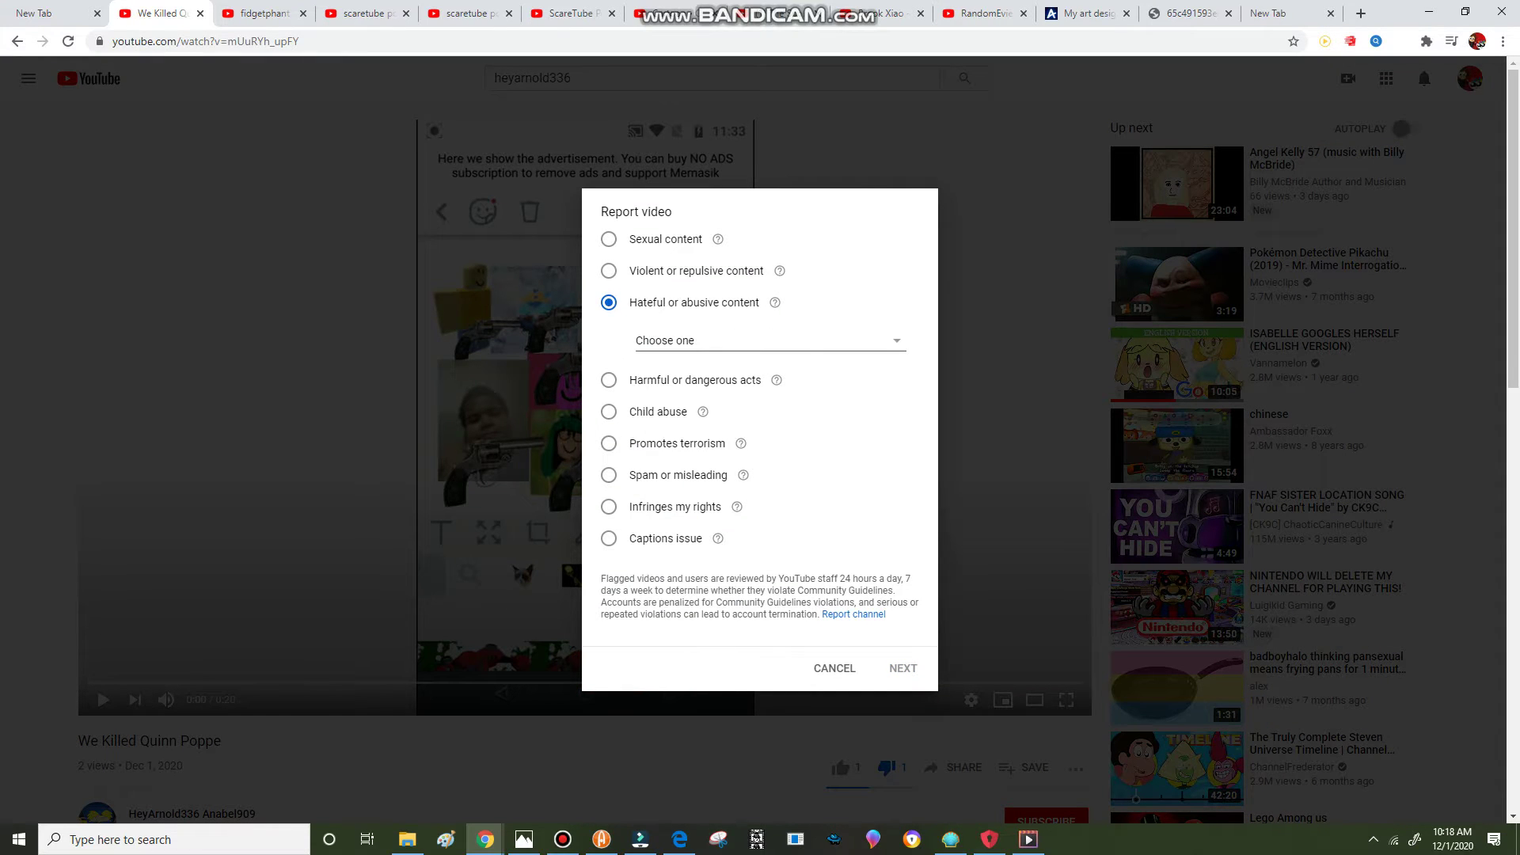
pyautogui.press('Tab')
pyautogui.press('Return')
pyautogui.press('Down')
pyautogui.press('Down')
pyautogui.press('Down')
pyautogui.press('Down')
pyautogui.press('Return')
# Step: Enter the Community Guidelines notice as details, submit the Abusive title or description report, and dismiss the confirmation
pyautogui.press('Tab')
pyautogui.press('Return')
pyautogui.write('Flagged videos and users are reviewed by YouTube staff 24 hours a day, 7 days a week to determine whether they violate Community Guidelines. Accounts are penalized for Community Guidelines violations, and serious or repeated violations can lead to account termination.')
pyautogui.press('Tab')
pyautogui.press('Return')
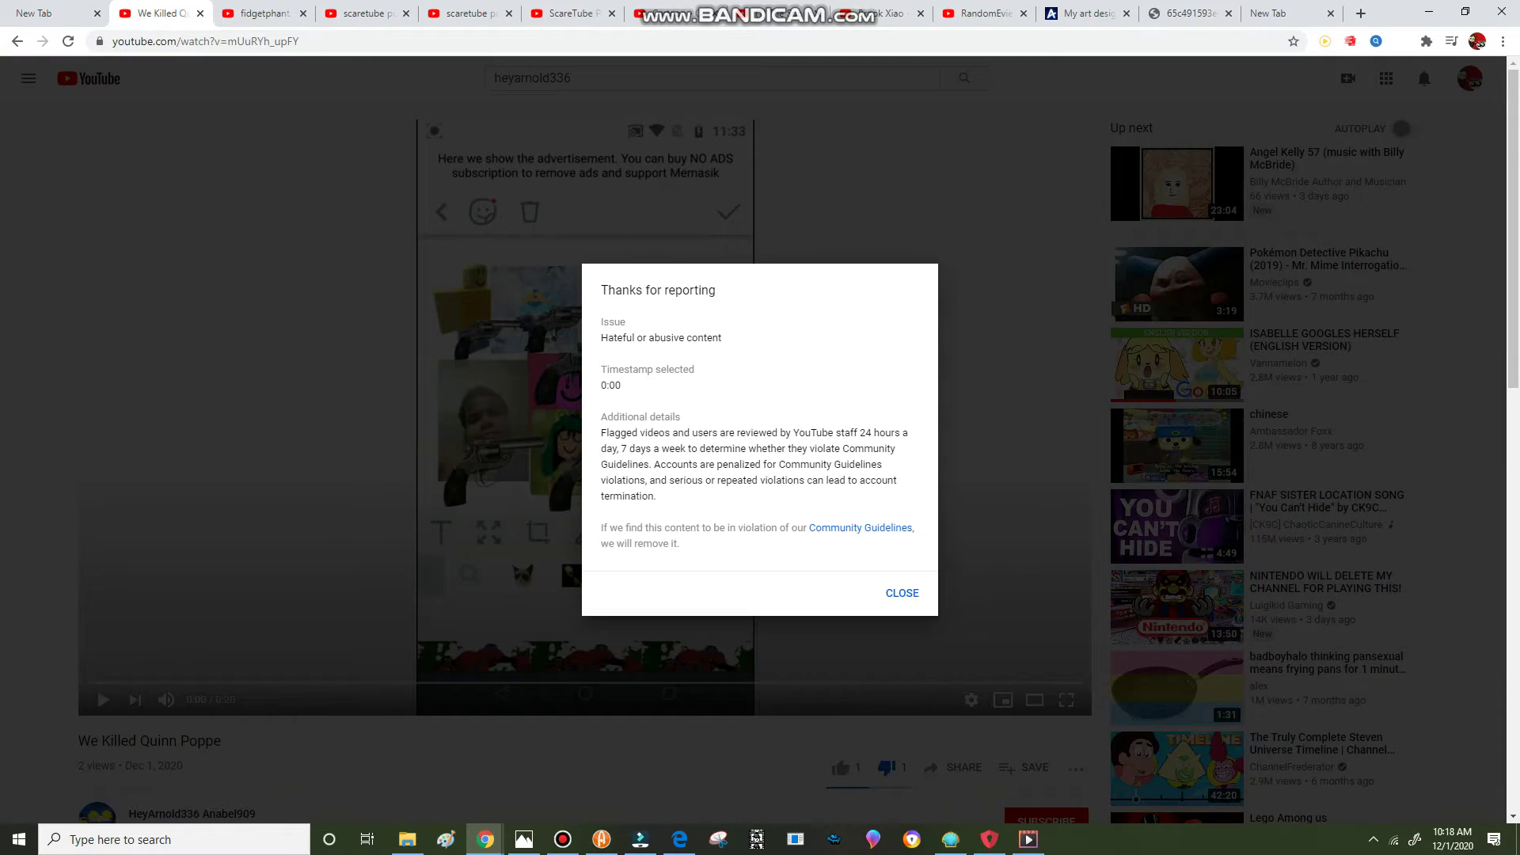
pyautogui.press('Return')
# Step: Start a new report on the video for harmful or dangerous acts with the issue Pharmaceutical or drug abuse
pyautogui.press('Return')
pyautogui.press('Return')
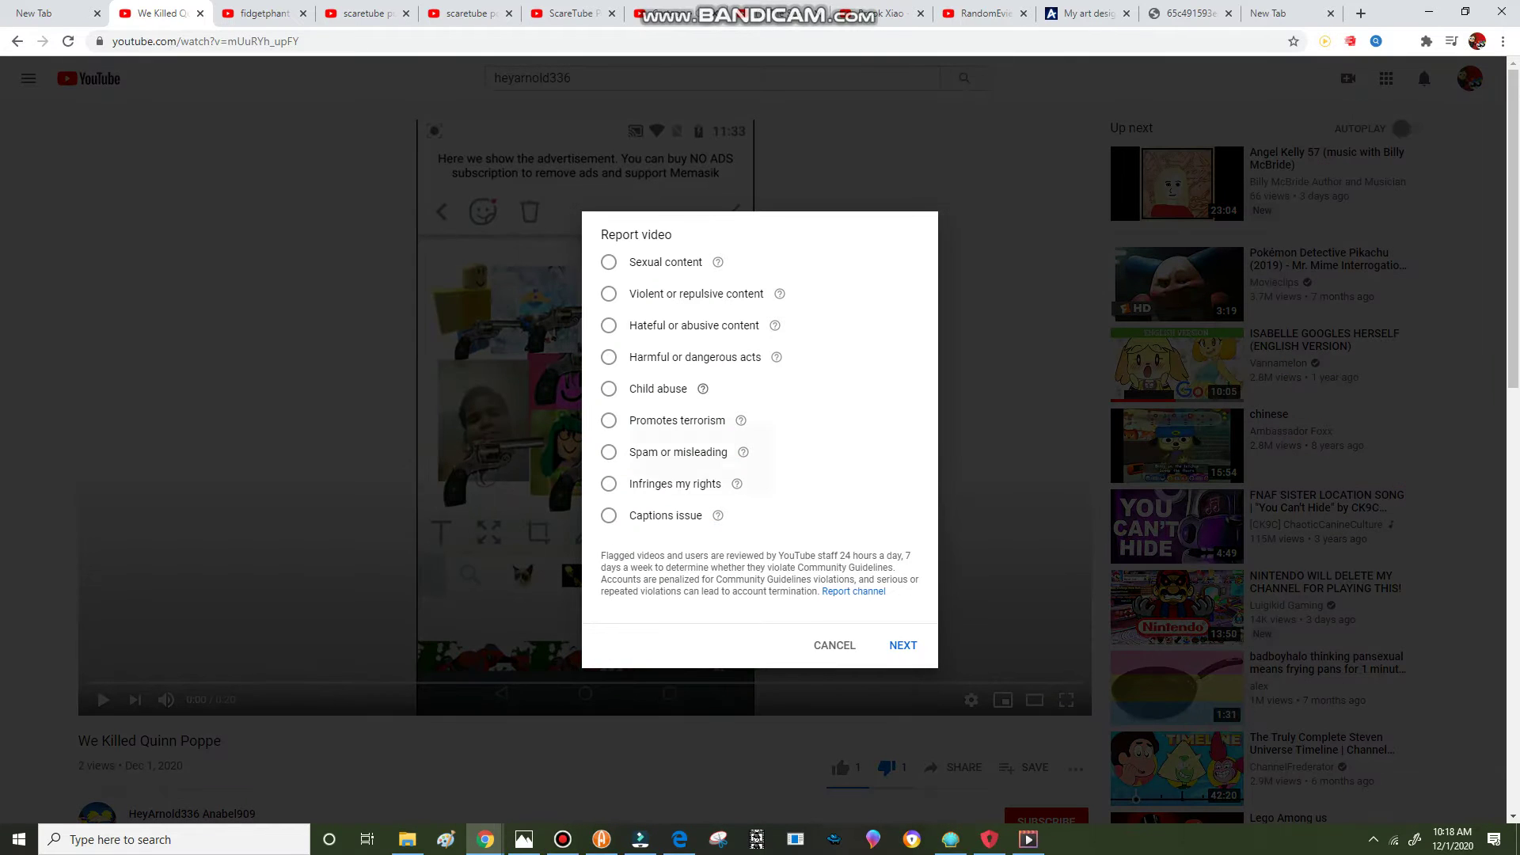
pyautogui.press('Tab')
pyautogui.press('Down')
pyautogui.press('Down')
pyautogui.press('Down')
pyautogui.press('Down')
pyautogui.press('Down')
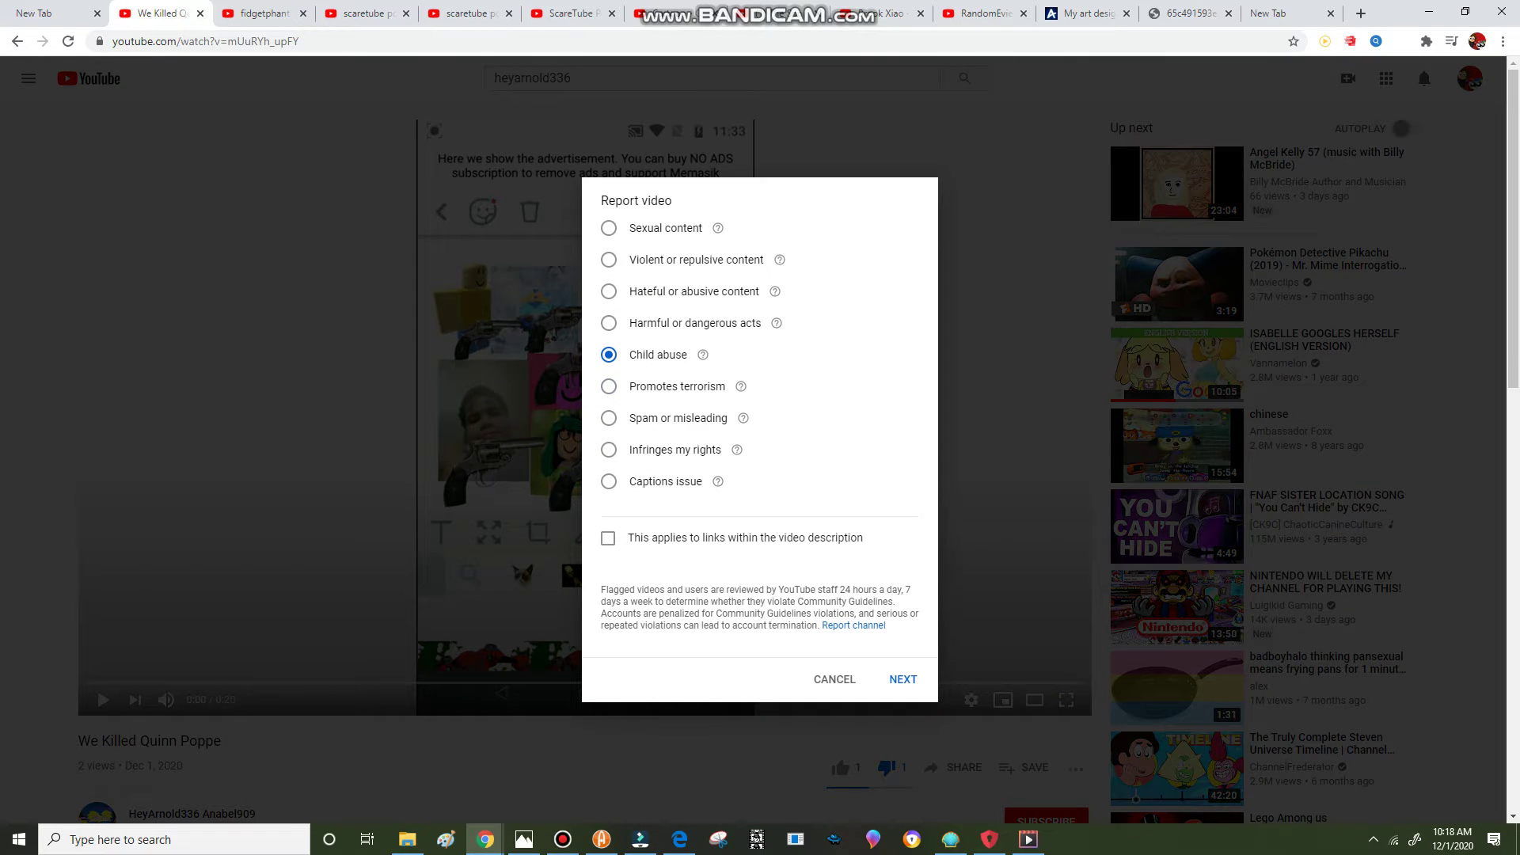
pyautogui.press('Up')
pyautogui.press('Tab')
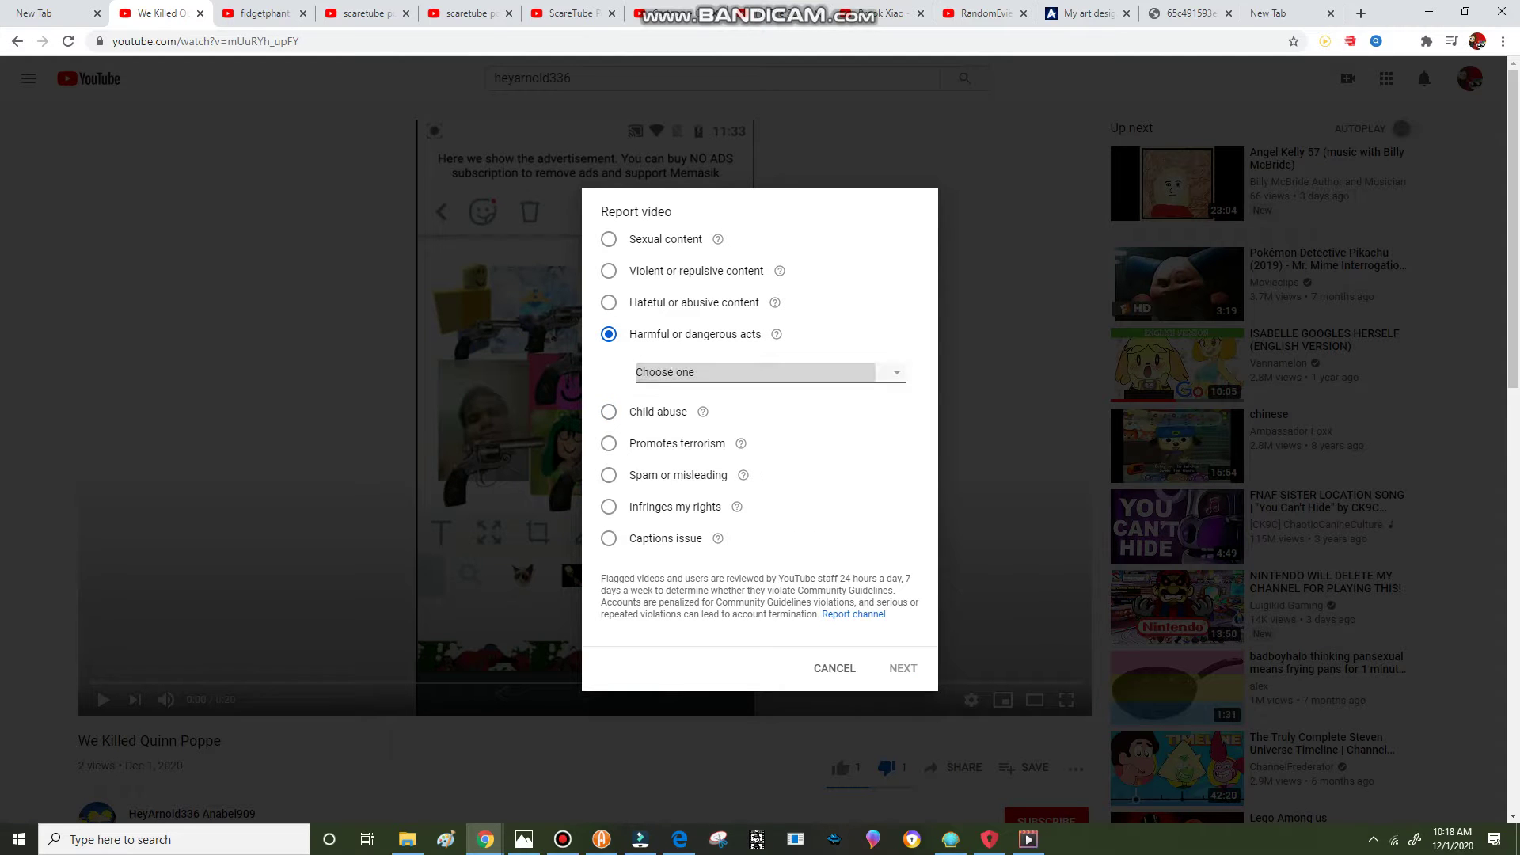
pyautogui.press('Return')
pyautogui.press('Return')
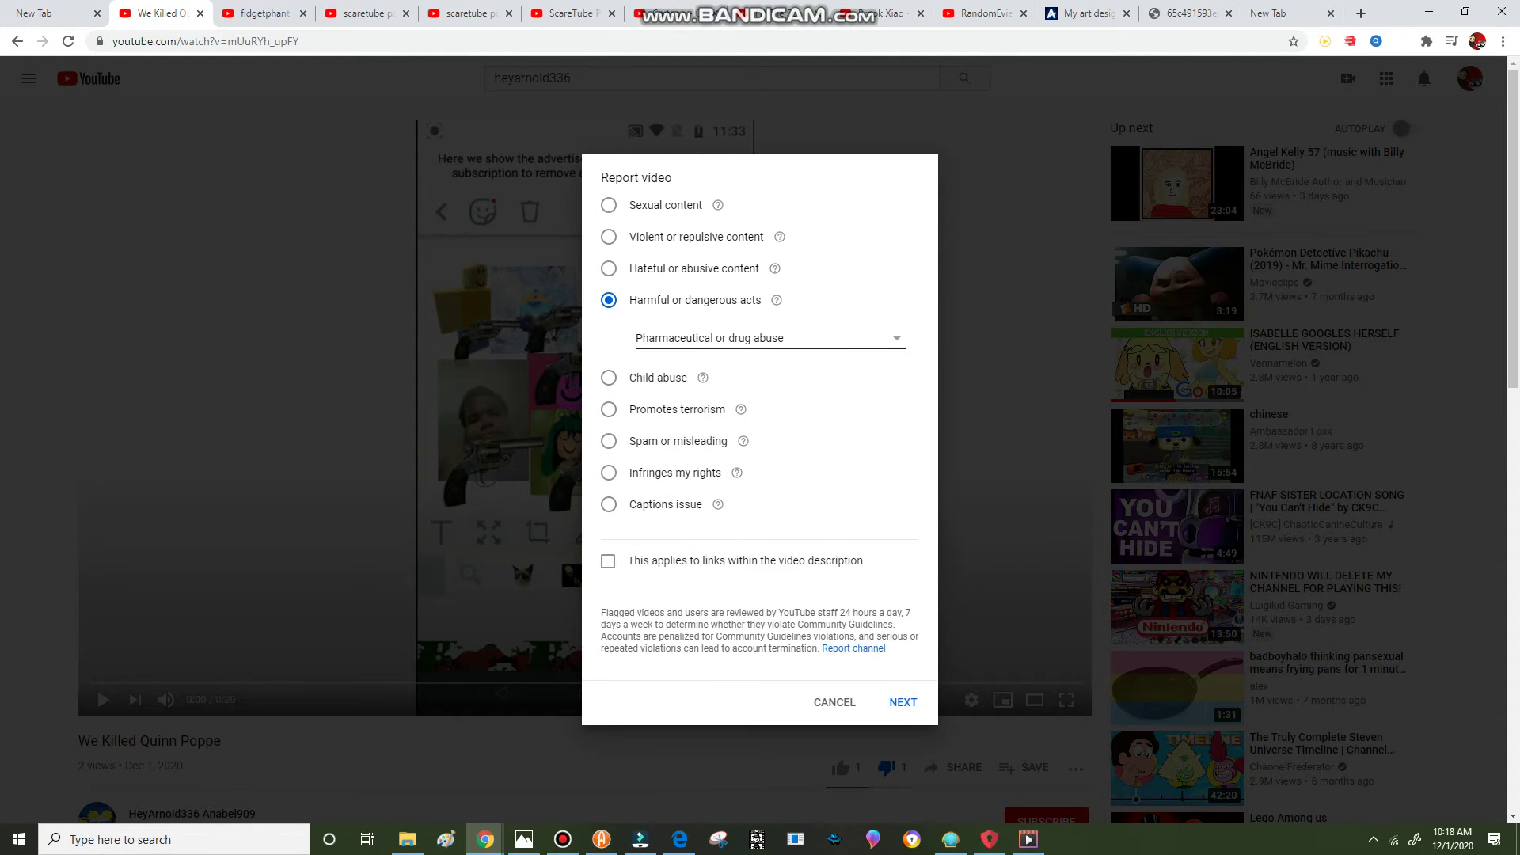
# Step: Enter the Community Guidelines notice as details, submit the Pharmaceutical or drug abuse report, and dismiss the confirmation
pyautogui.press('Tab')
pyautogui.press('Tab')
pyautogui.press('Return')
pyautogui.write('Flagged videos and users are reviewed by YouTube staff 24 hours a day, 7 days a week to determine whether they violate Community Guidelines. Accounts are penalized for Community Guidelines violations, and serious or repeated violations can lead to account termination.')
pyautogui.press('Tab')
pyautogui.press('Tab')
pyautogui.press('Tab')
pyautogui.press('Return')
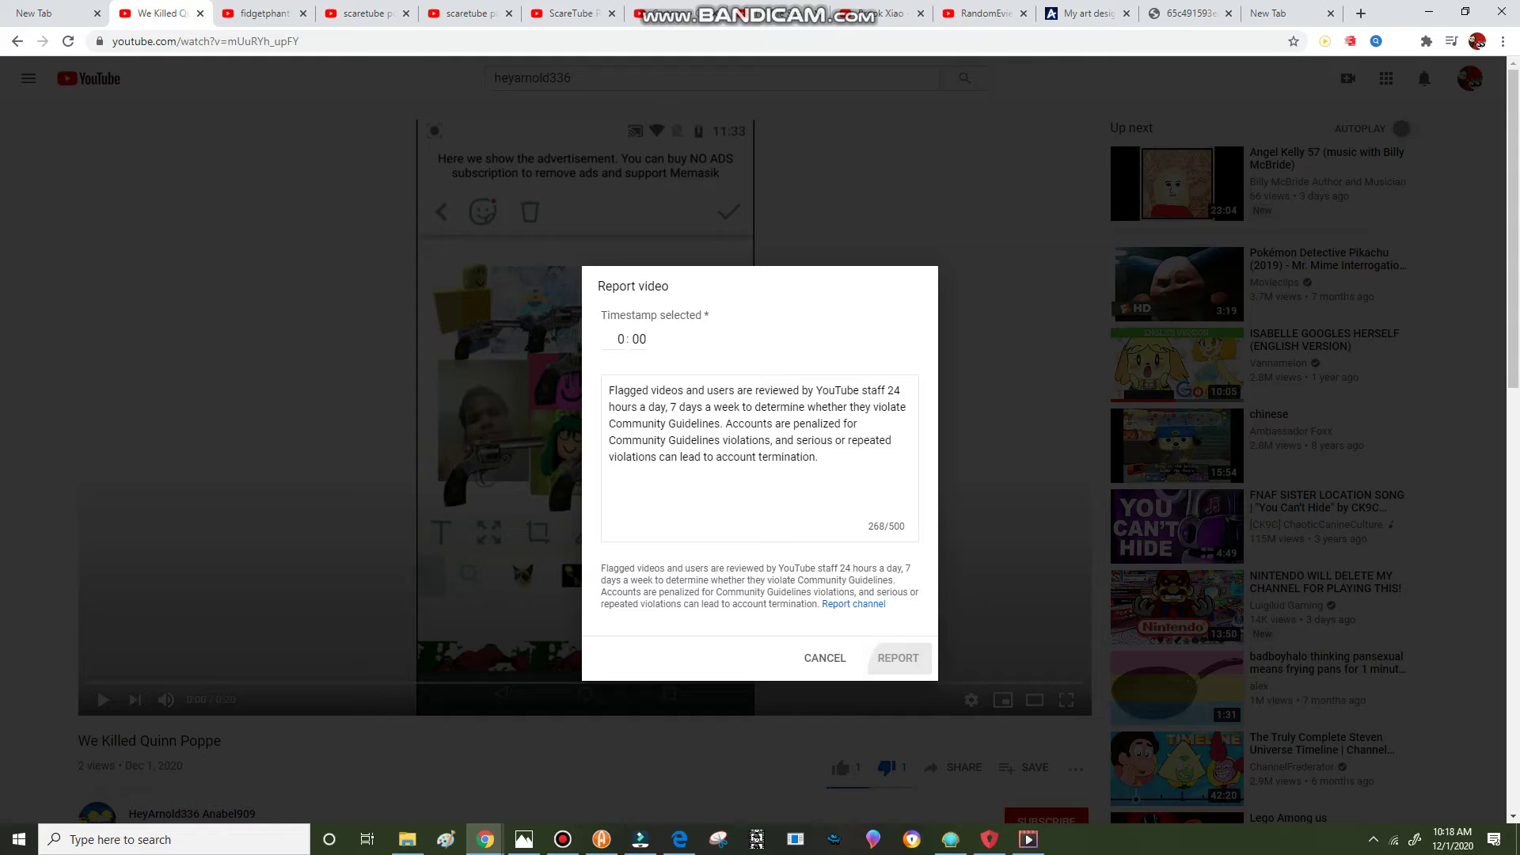
pyautogui.press('Return')
pyautogui.press('Return')
pyautogui.press('Return')
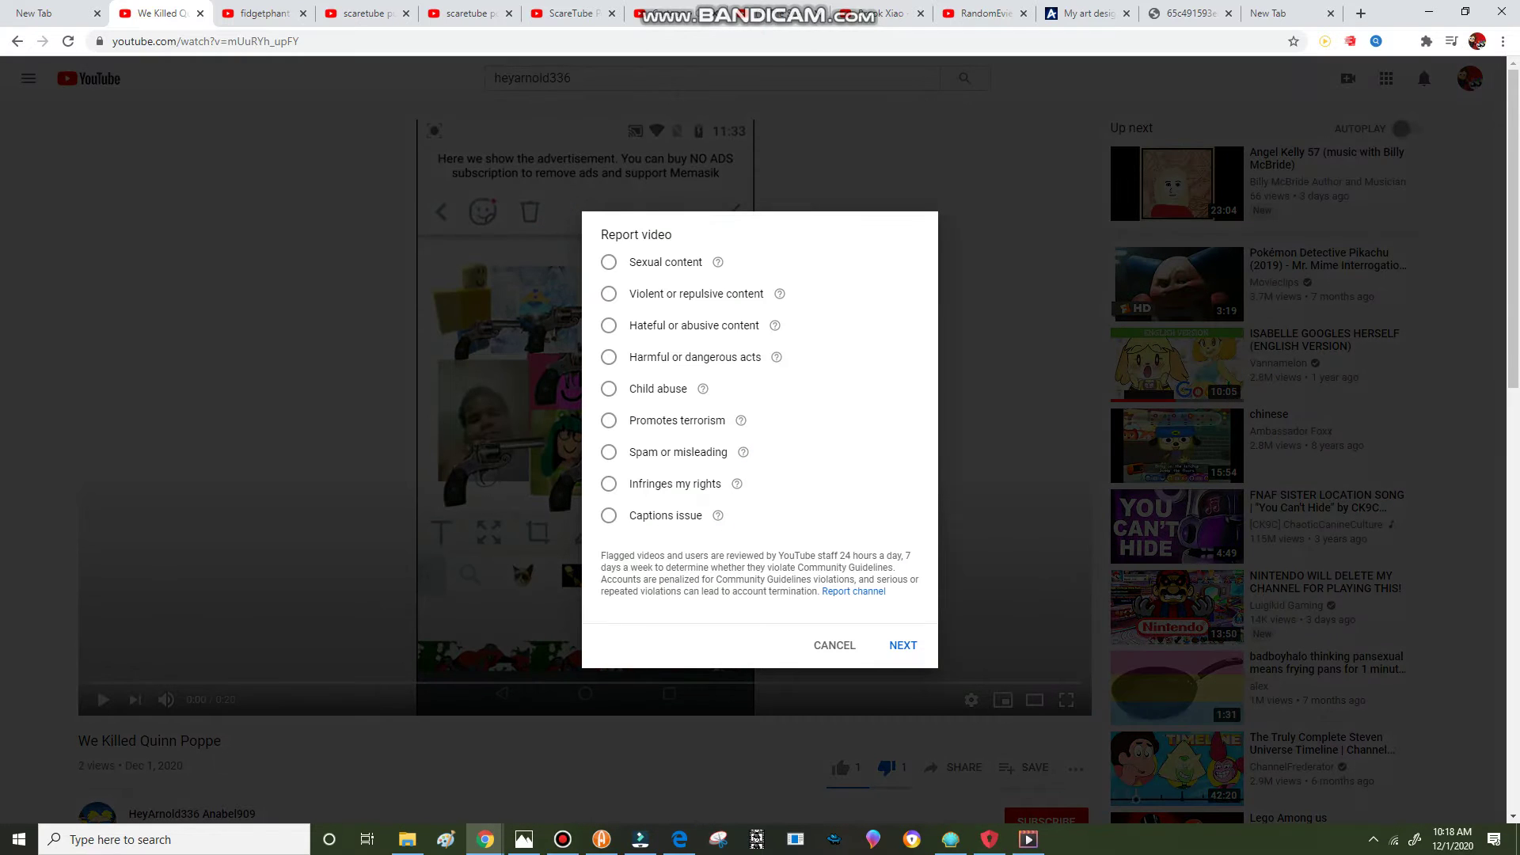
pyautogui.press('Return')
pyautogui.press('Down')
pyautogui.press('Down')
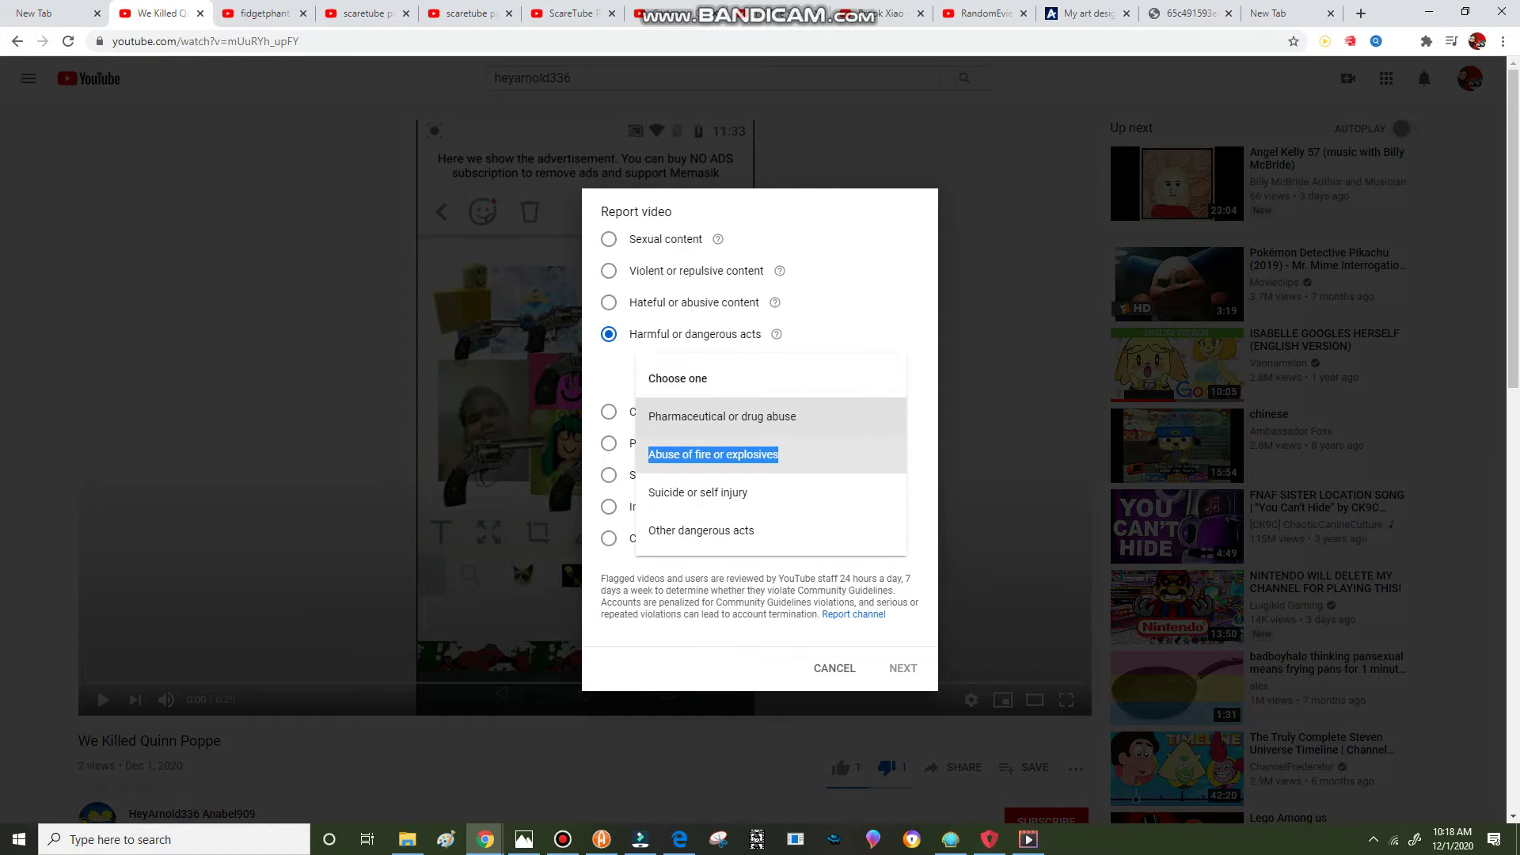
pyautogui.press('Return')
pyautogui.press('Return')
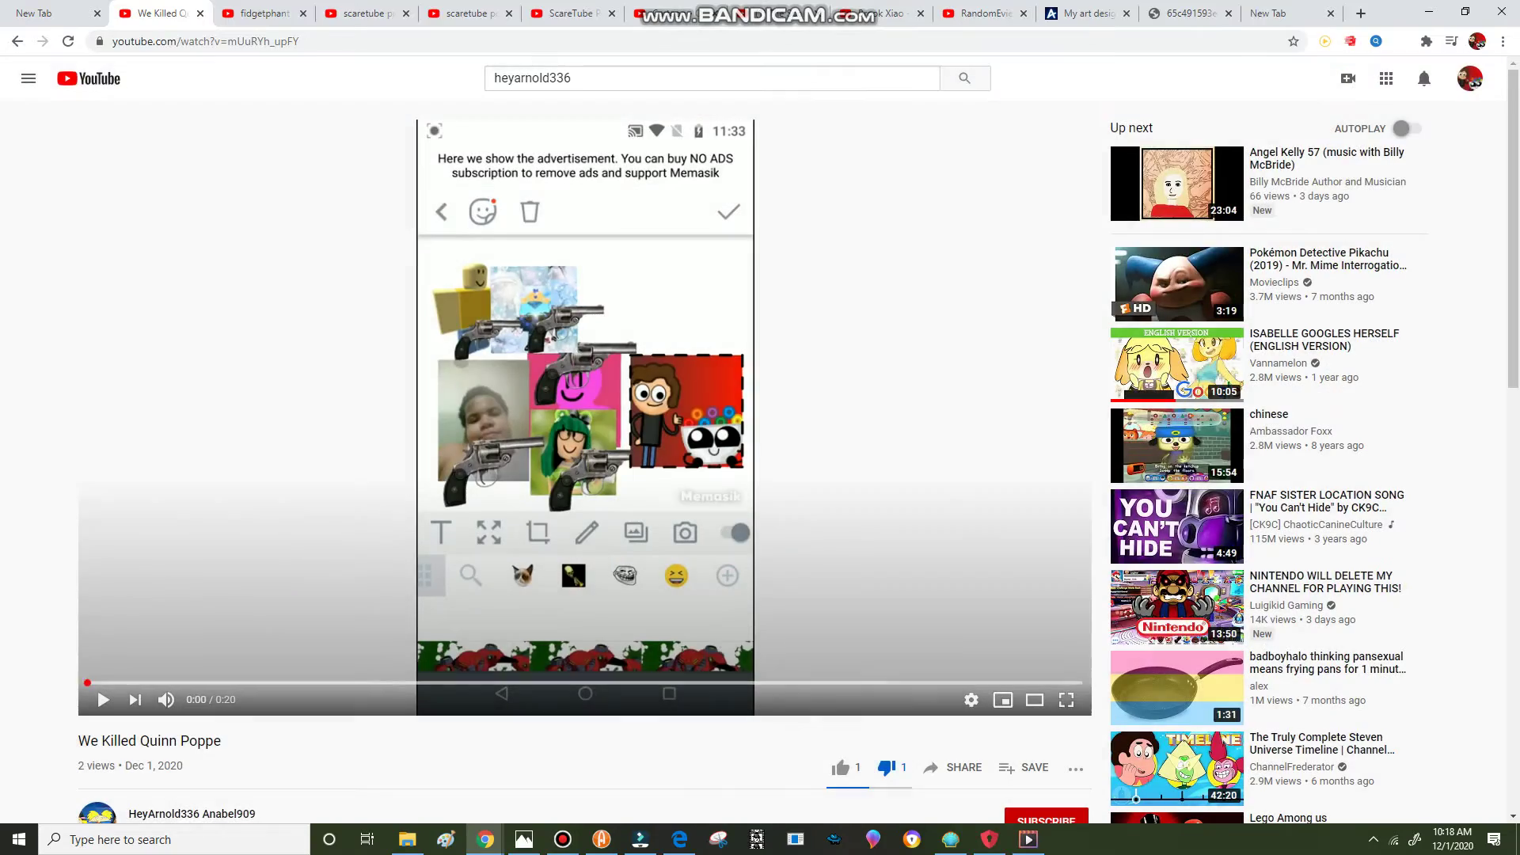
pyautogui.write('Flagged videos and users are reviewed by YouTube staff 24 hours a day, 7 days a week to determine whether they violate Community Guidelines. Accounts are penalized for Community Guidelines violations, and serious or repeated violations can lead to account termination.')
pyautogui.press('Escape')
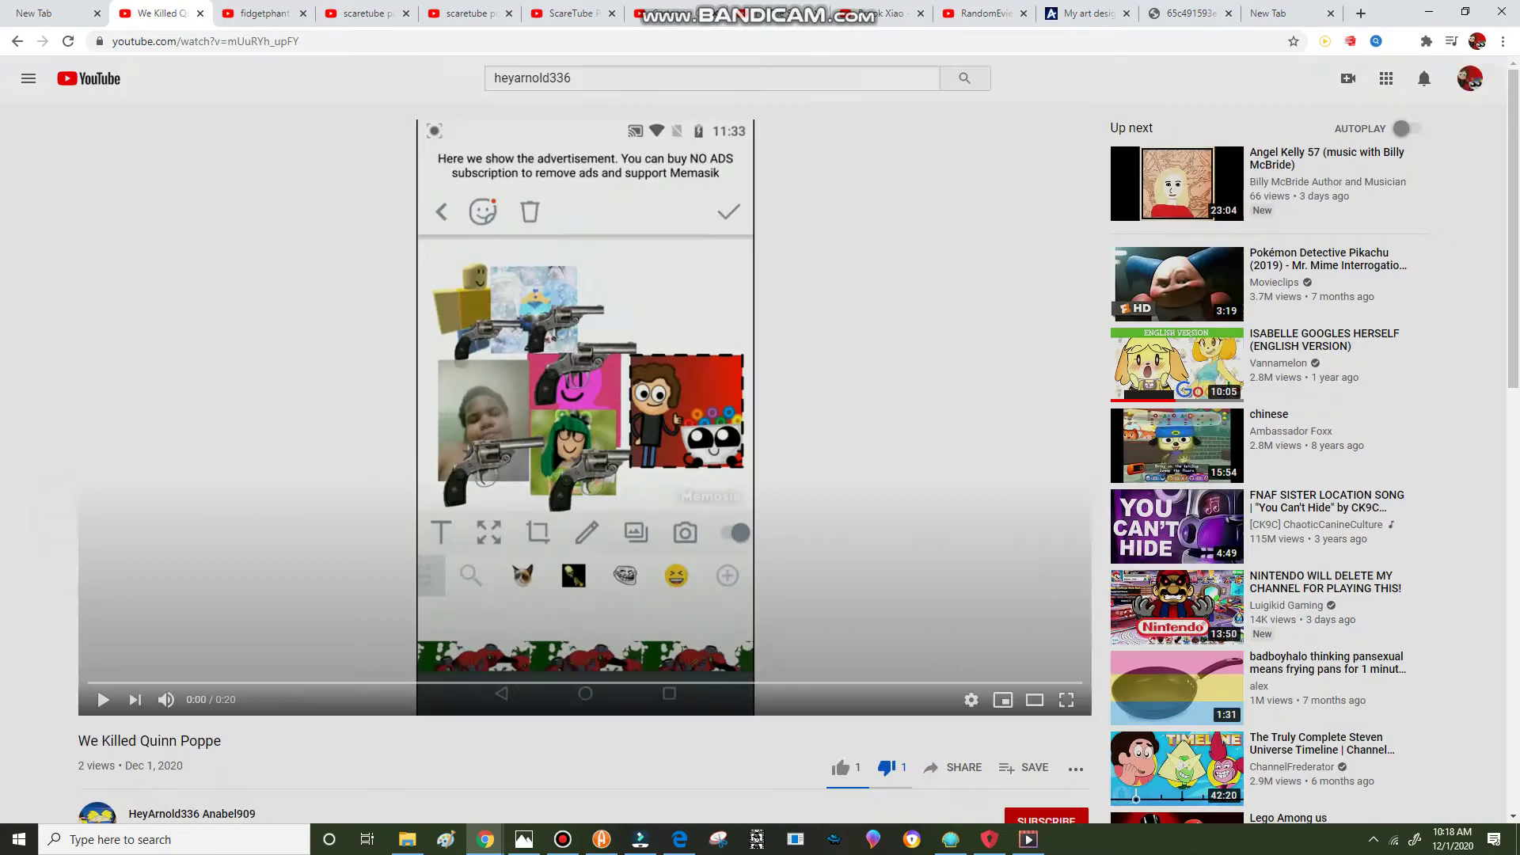
# Step: Start a report on the video for harmful or dangerous acts with the issue Abuse of fire or explosives
pyautogui.press('Return')
pyautogui.press('Return')
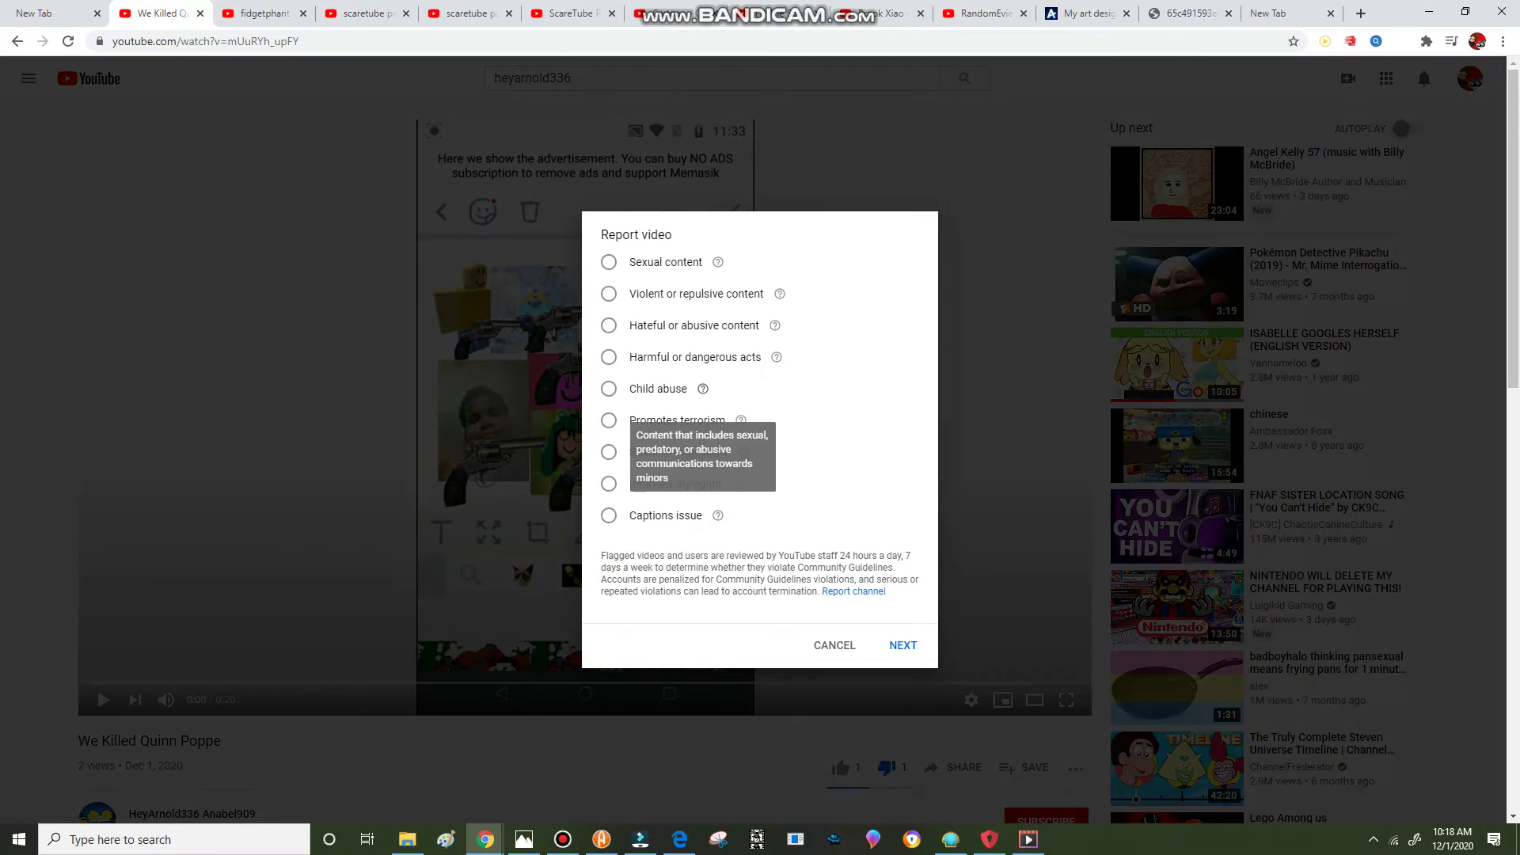
pyautogui.press('Up')
pyautogui.press('Return')
pyautogui.press('Down')
pyautogui.press('Down')
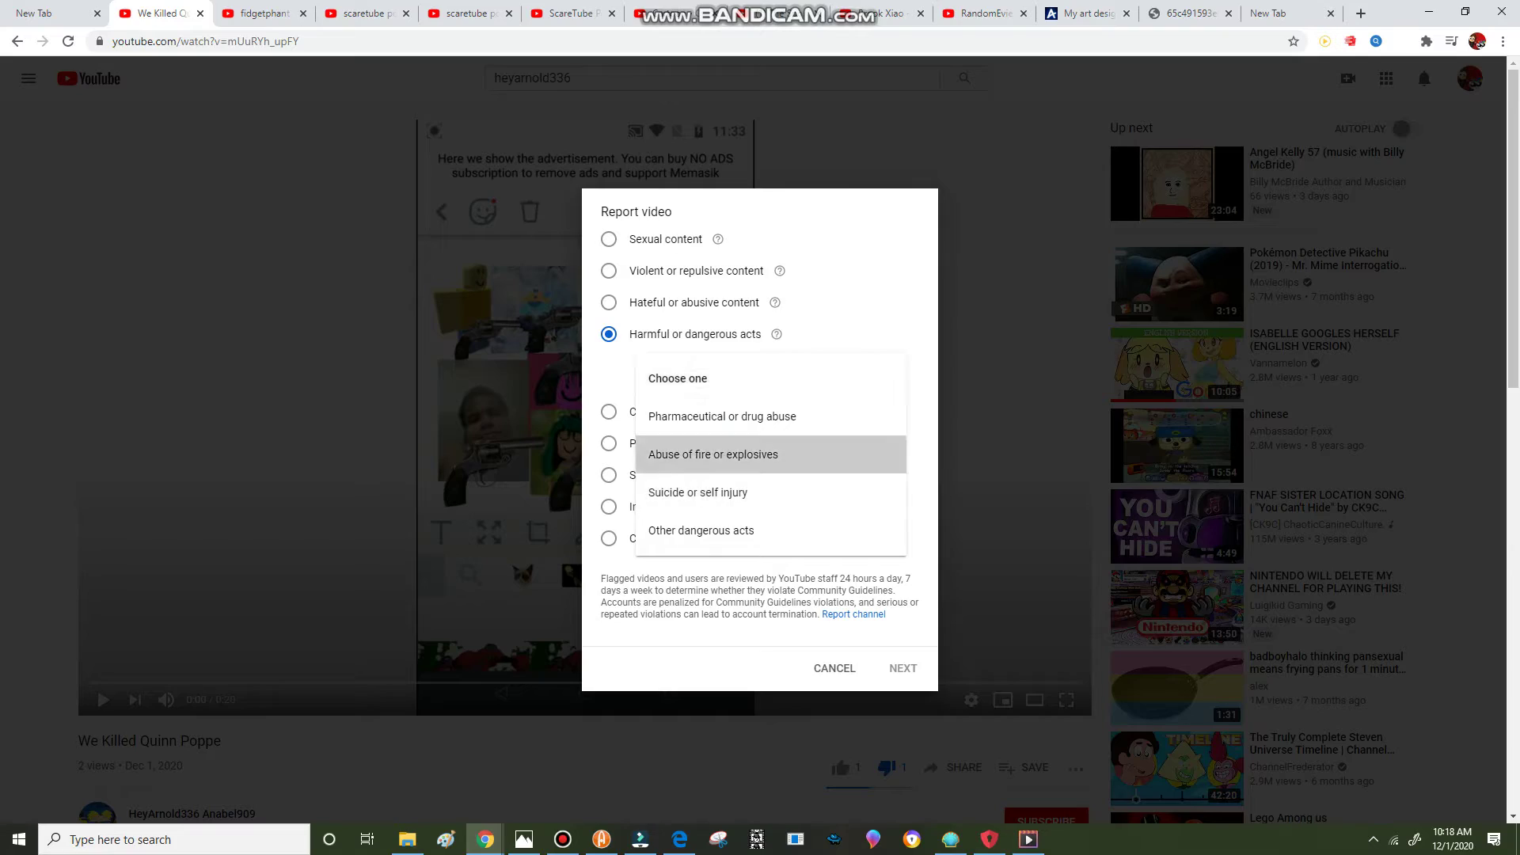
pyautogui.press('Return')
# Step: Enter the Community Guidelines notice as details, submit the Abuse of fire or explosives report, and dismiss the confirmation
pyautogui.press('Return')
pyautogui.write('Flagged videos and users are reviewed by YouTube staff 24 hours a day, 7 days a week to determine whether they violate Community Guidelines. Accounts are penalized for Community Guidelines violations, and serious or repeated violations can lead to account termination.')
pyautogui.press('Tab')
pyautogui.press('Tab')
pyautogui.press('Return')
pyautogui.press('Return')
# Step: Start another report on the video for harmful or dangerous acts with the issue Suicide or self injury
pyautogui.press('Return')
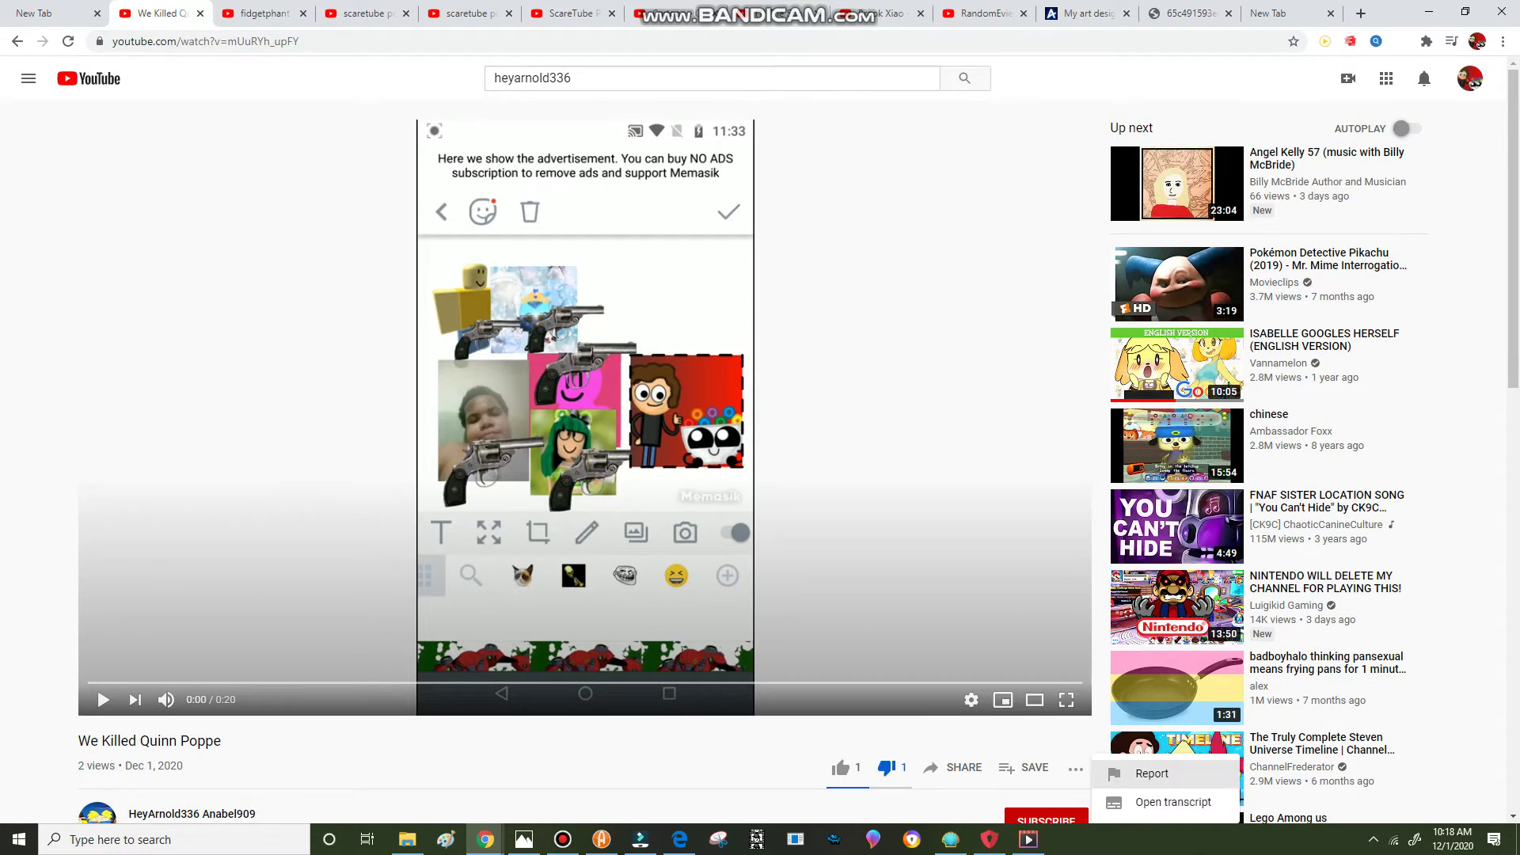
pyautogui.press('Return')
pyautogui.click(608, 357)
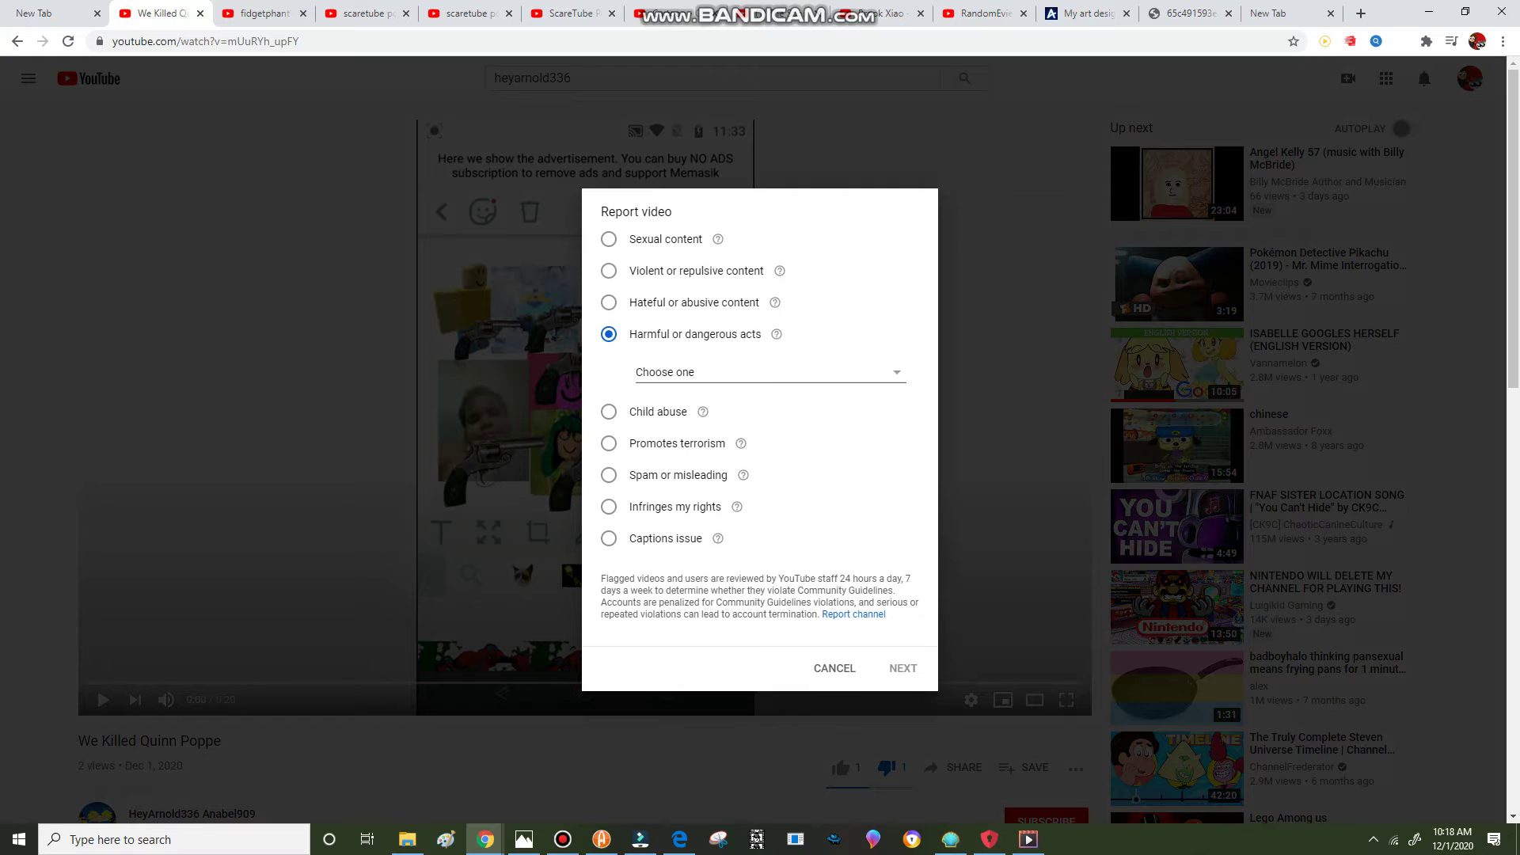
pyautogui.press('space')
pyautogui.press('Down')
pyautogui.press('Down')
pyautogui.press('Down')
pyautogui.press('Return')
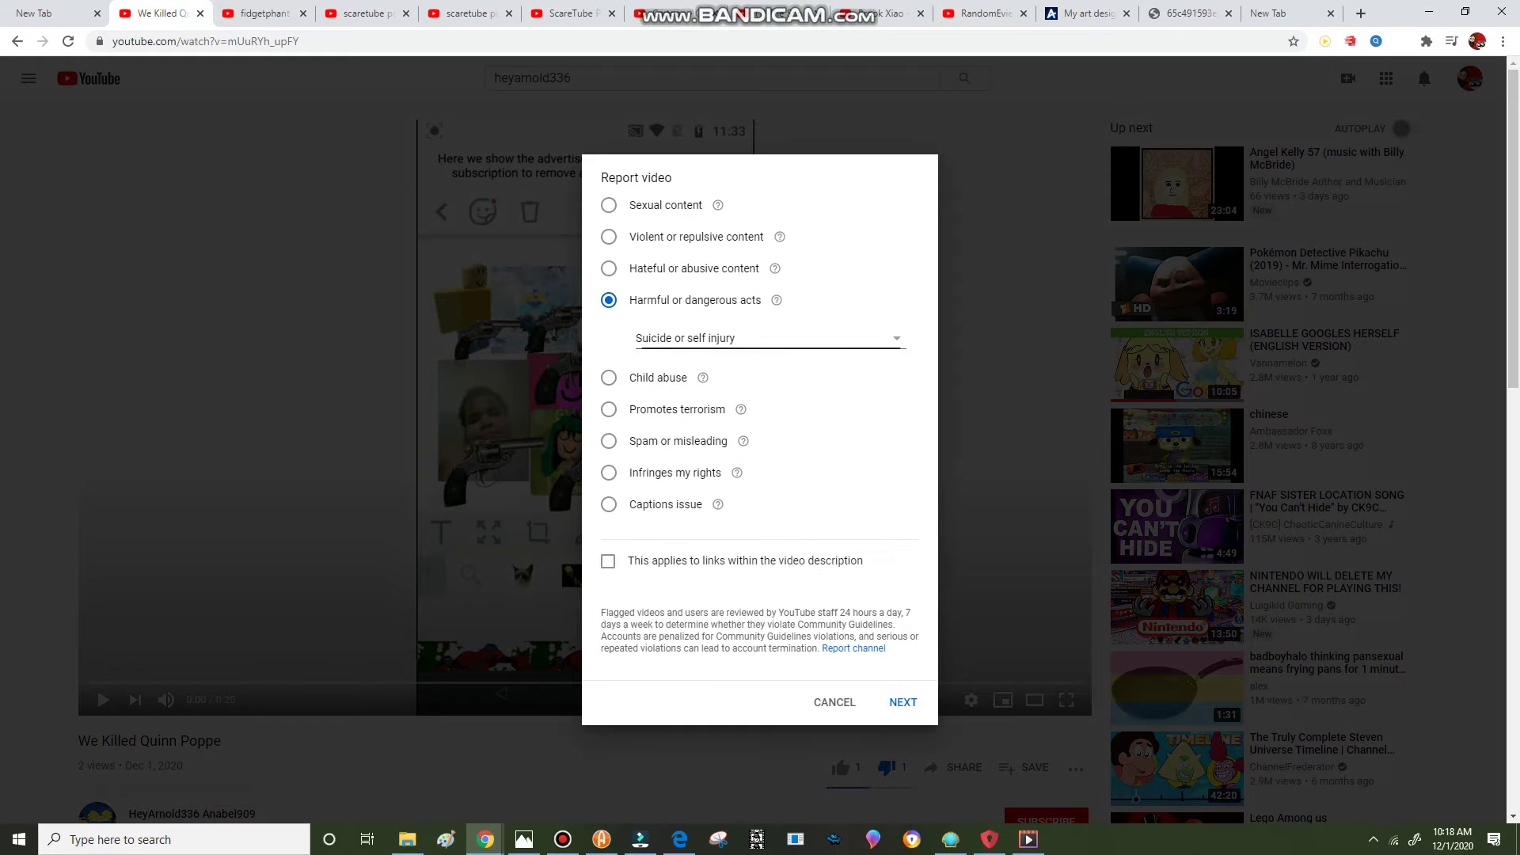
# Step: Enter the Community Guidelines notice as details, submit the Suicide or self injury report, and dismiss the confirmation
pyautogui.press('Return')
pyautogui.write('Flagged videos and users are reviewed by YouTube staff 24 hours a day, 7 days a week to determine whether they violate Community Guidelines. Accounts are penalized for Community Guidelines violations, and serious or repeated violations can lead to account termination.')
pyautogui.press('Tab')
pyautogui.press('Tab')
pyautogui.press('Return')
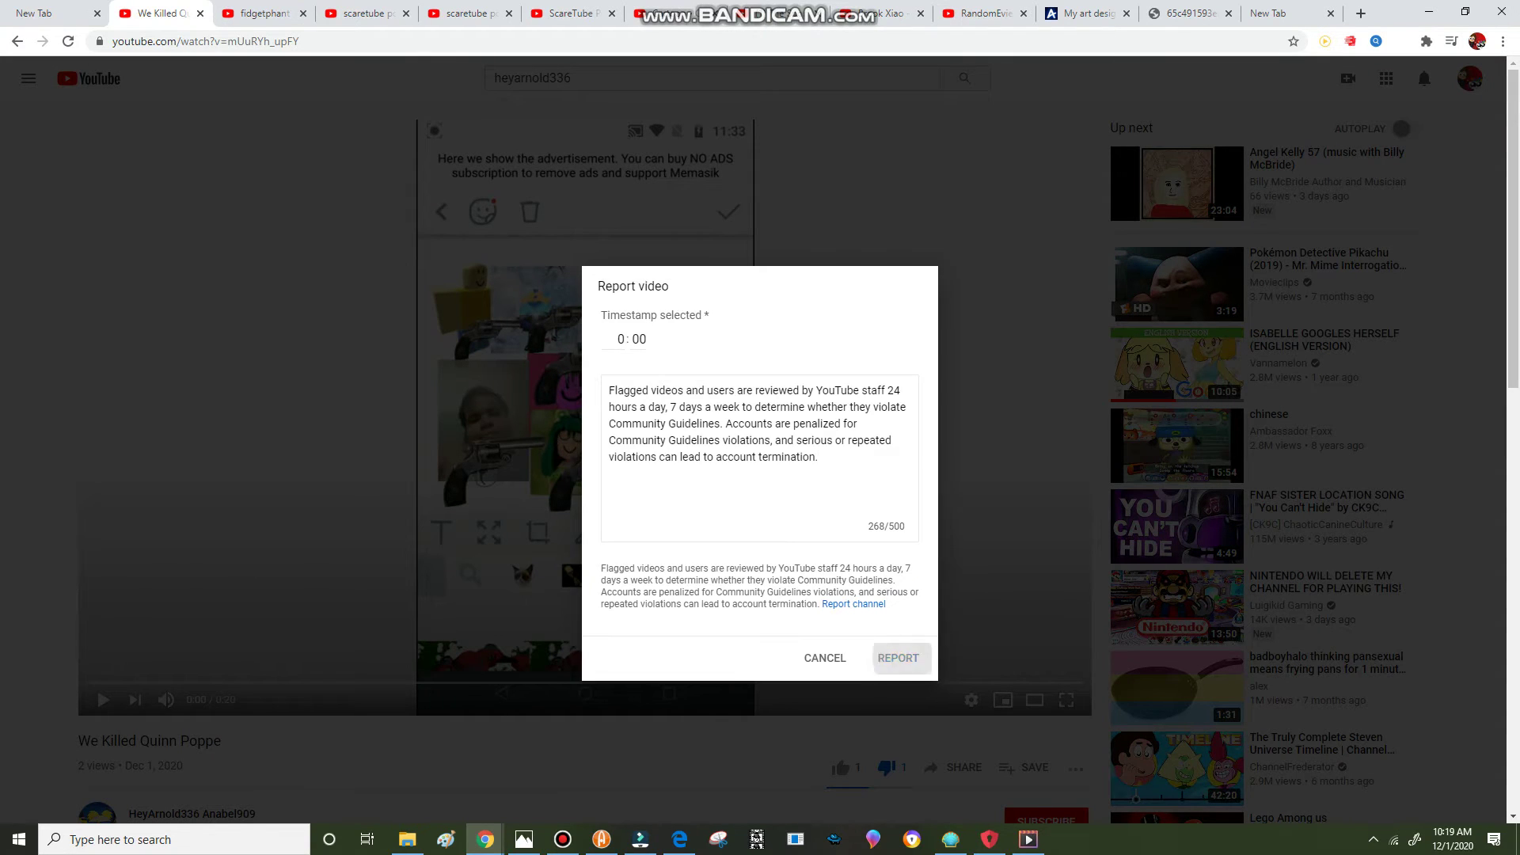
pyautogui.press('Return')
# Step: Start a new report on the video for harmful or dangerous acts with the issue Other dangerous acts
pyautogui.press('Return')
pyautogui.press('Return')
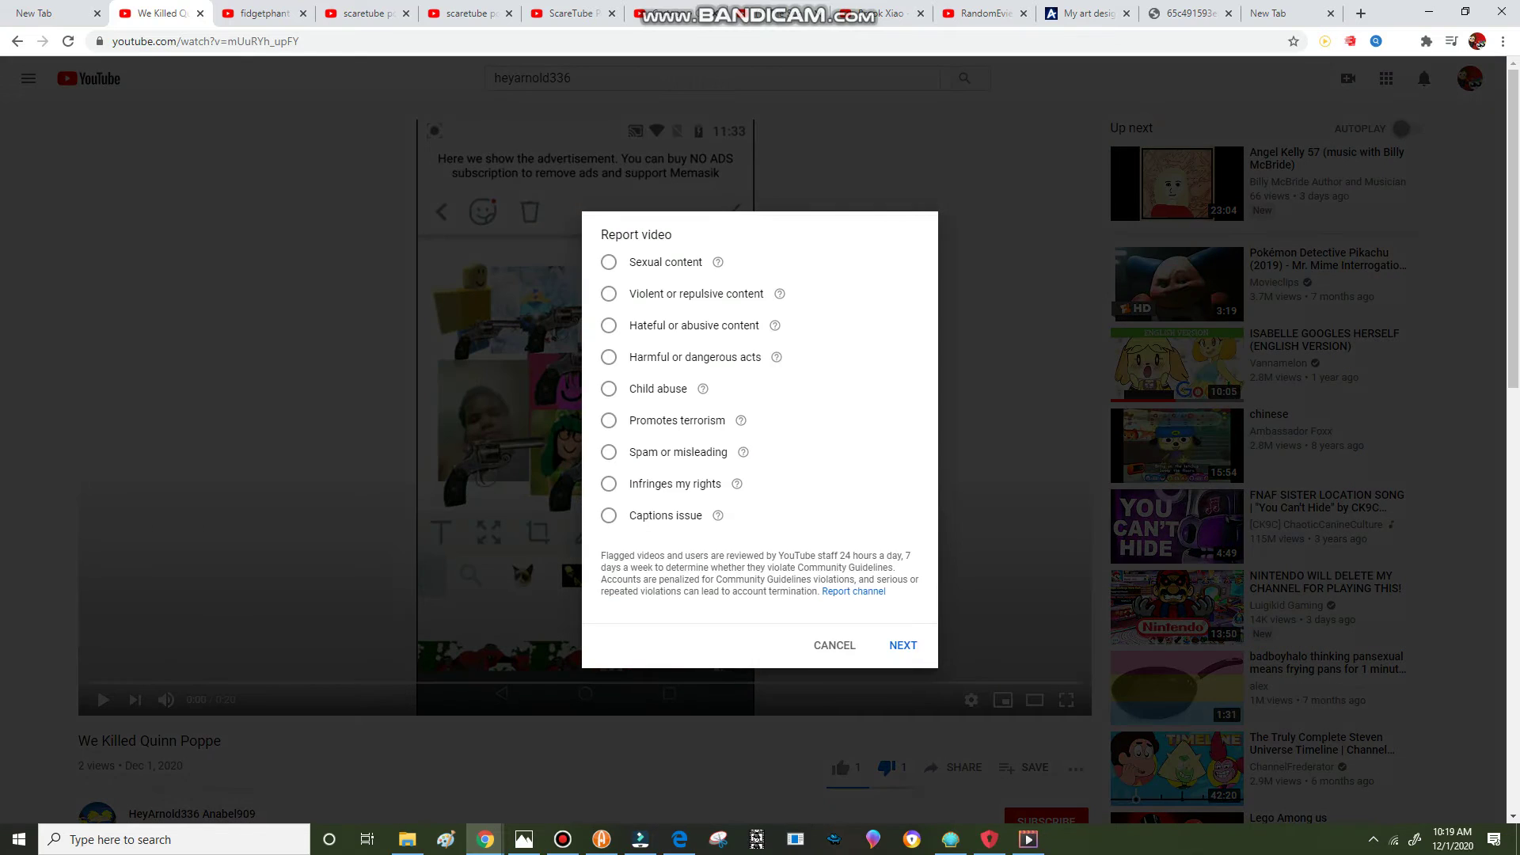
pyautogui.press('Tab')
pyautogui.press('Down')
pyautogui.press('Down')
pyautogui.press('Down')
pyautogui.press('space')
pyautogui.press('Down')
pyautogui.press('Down')
pyautogui.press('Down')
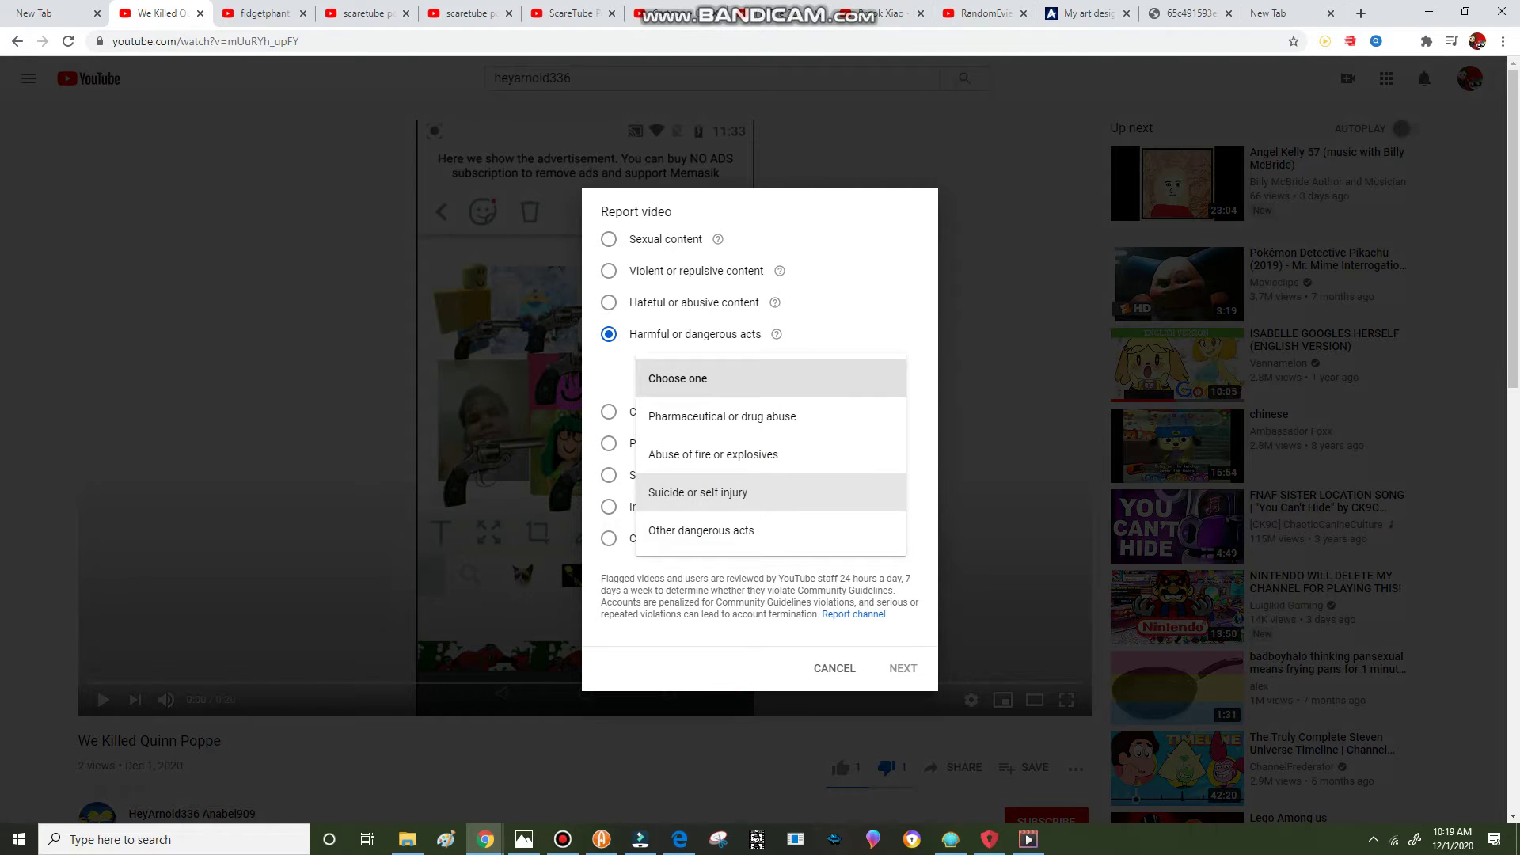
pyautogui.press('Down')
pyautogui.press('Up')
pyautogui.press('Down')
pyautogui.press('Return')
# Step: Enter the Community Guidelines notice as details, submit the Other dangerous acts report, and dismiss the confirmation
pyautogui.press('Tab')
pyautogui.press('Tab')
pyautogui.press('Tab')
pyautogui.press('Tab')
pyautogui.press('Return')
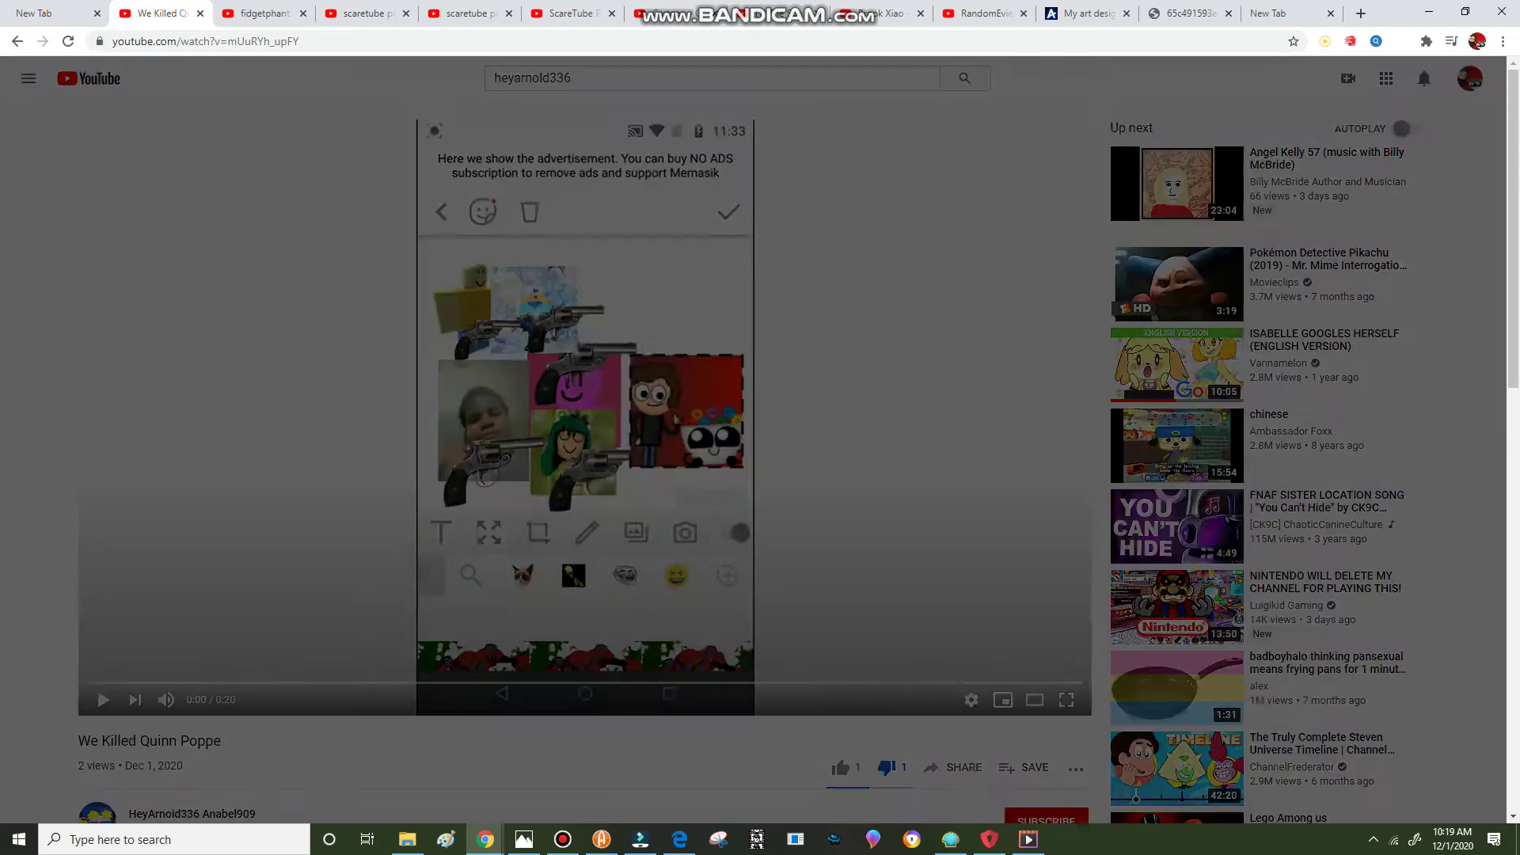
pyautogui.write('Flagged videos and users are reviewed by YouTube staff 24 hours a day, 7 days a week to determine whether they violate Community Guidelines. Accounts are penalized for Community Guidelines violations, and serious or repeated violations can lead to account termination.')
pyautogui.press('Tab')
pyautogui.press('Tab')
pyautogui.press('Return')
pyautogui.press('Escape')
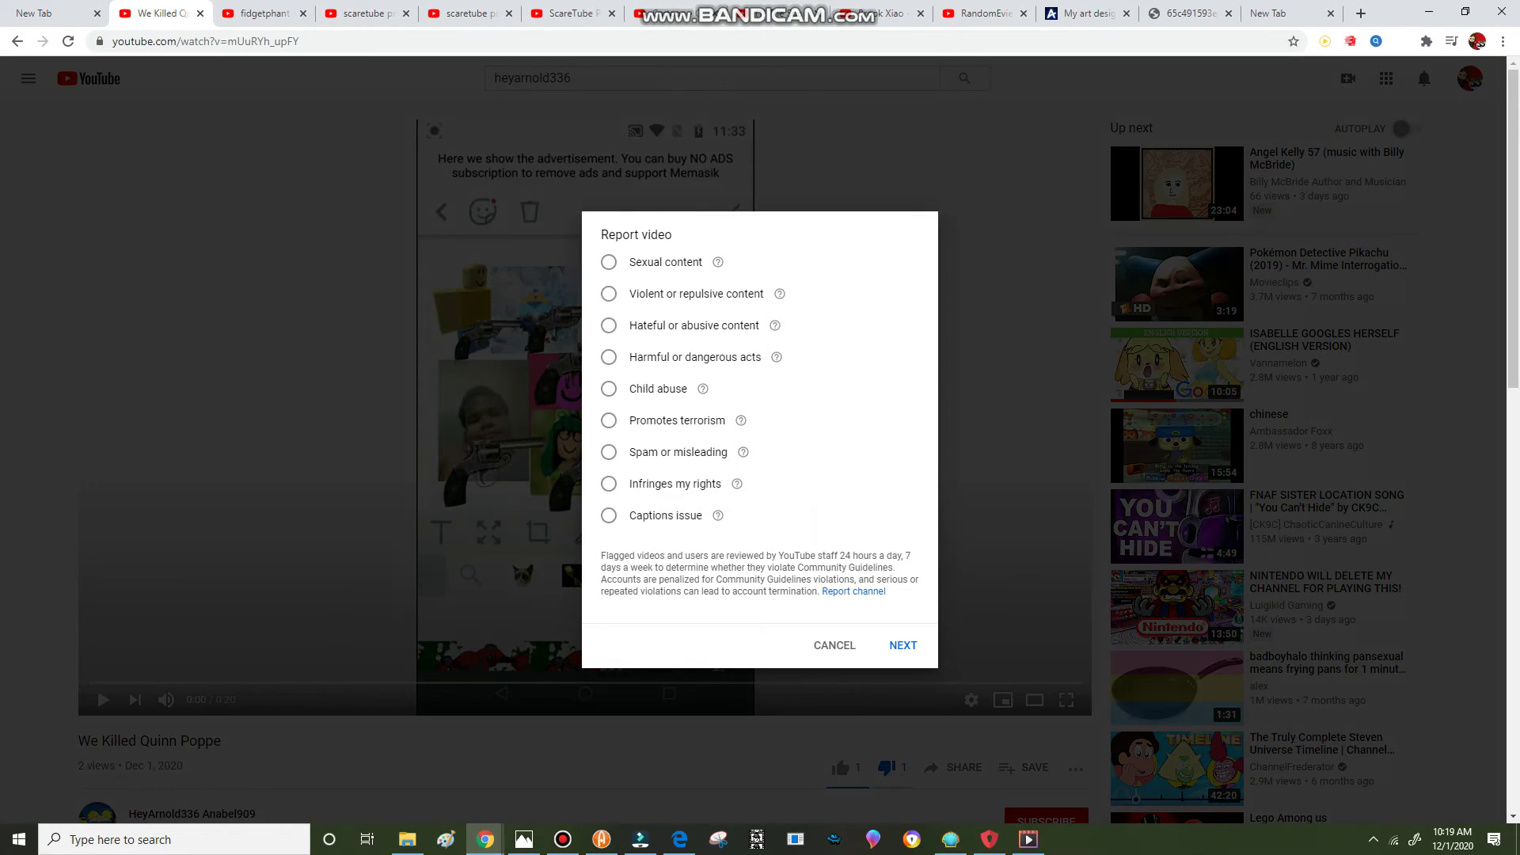
# Step: Report the video for child abuse with the Community Guidelines notice as details, and dismiss the confirmation
pyautogui.click(609, 389)
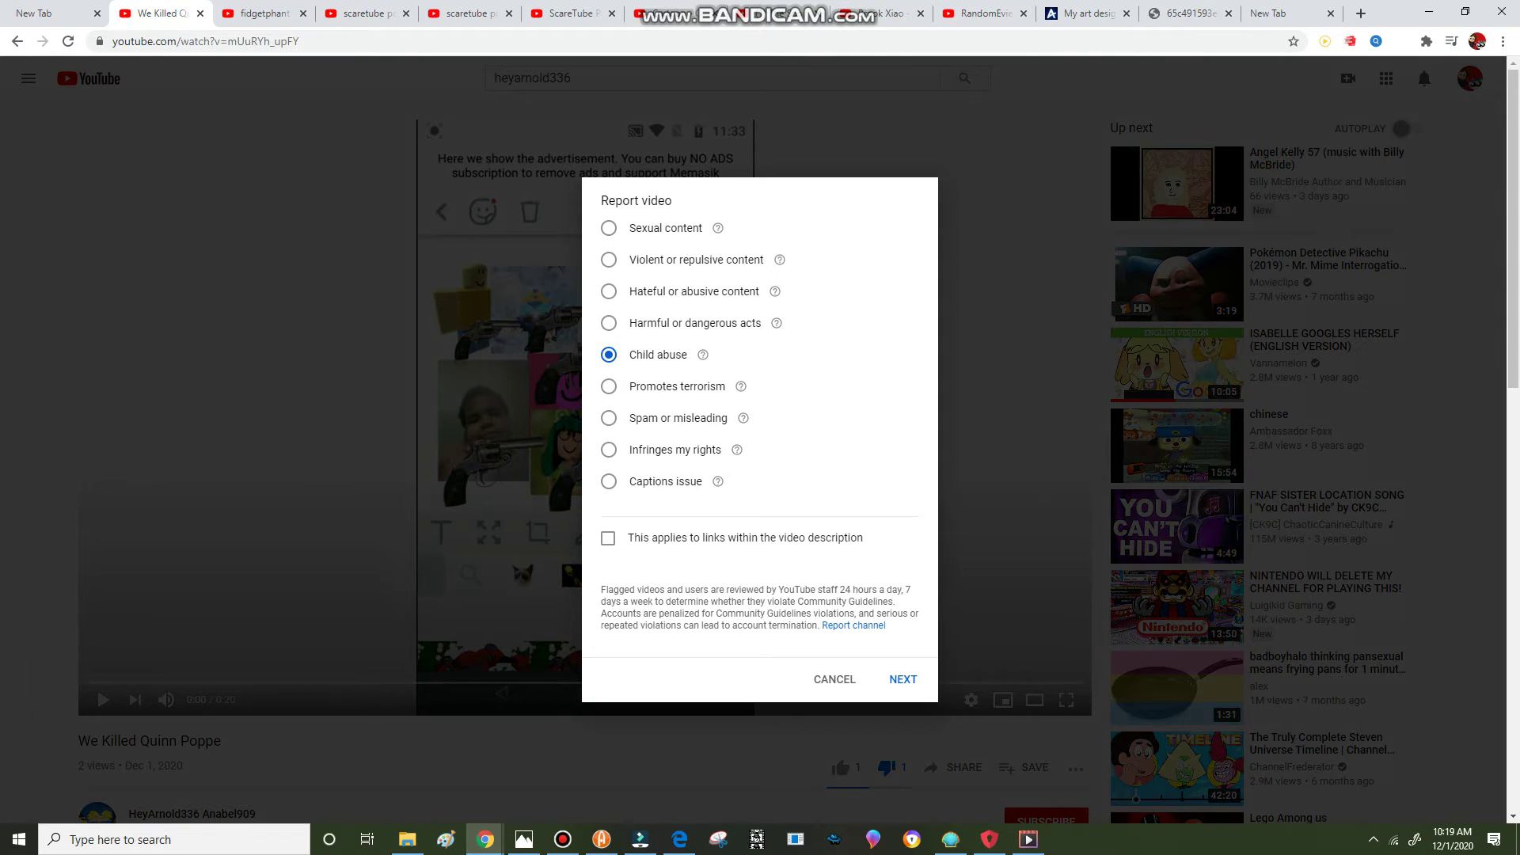
pyautogui.click(902, 679)
pyautogui.write('Flagged videos and users are reviewed by YouTube staff 24 hours a day, 7 days a week to determine whether they violate Community Guidelines. Accounts are penalized for Community Guidelines violations, and serious or repeated violations can lead to account termination.')
pyautogui.click(898, 658)
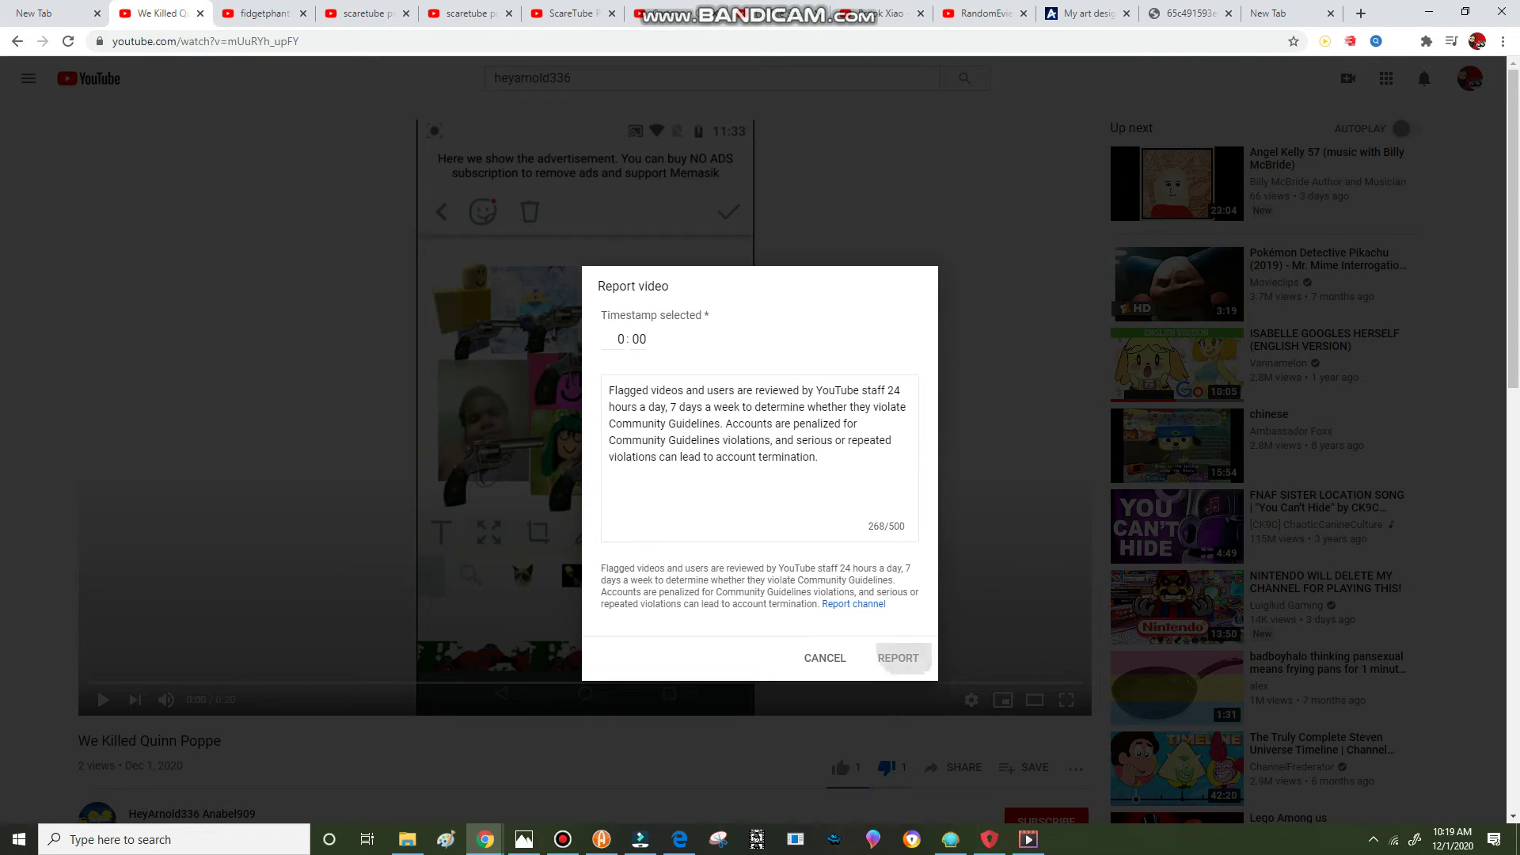
pyautogui.press('Escape')
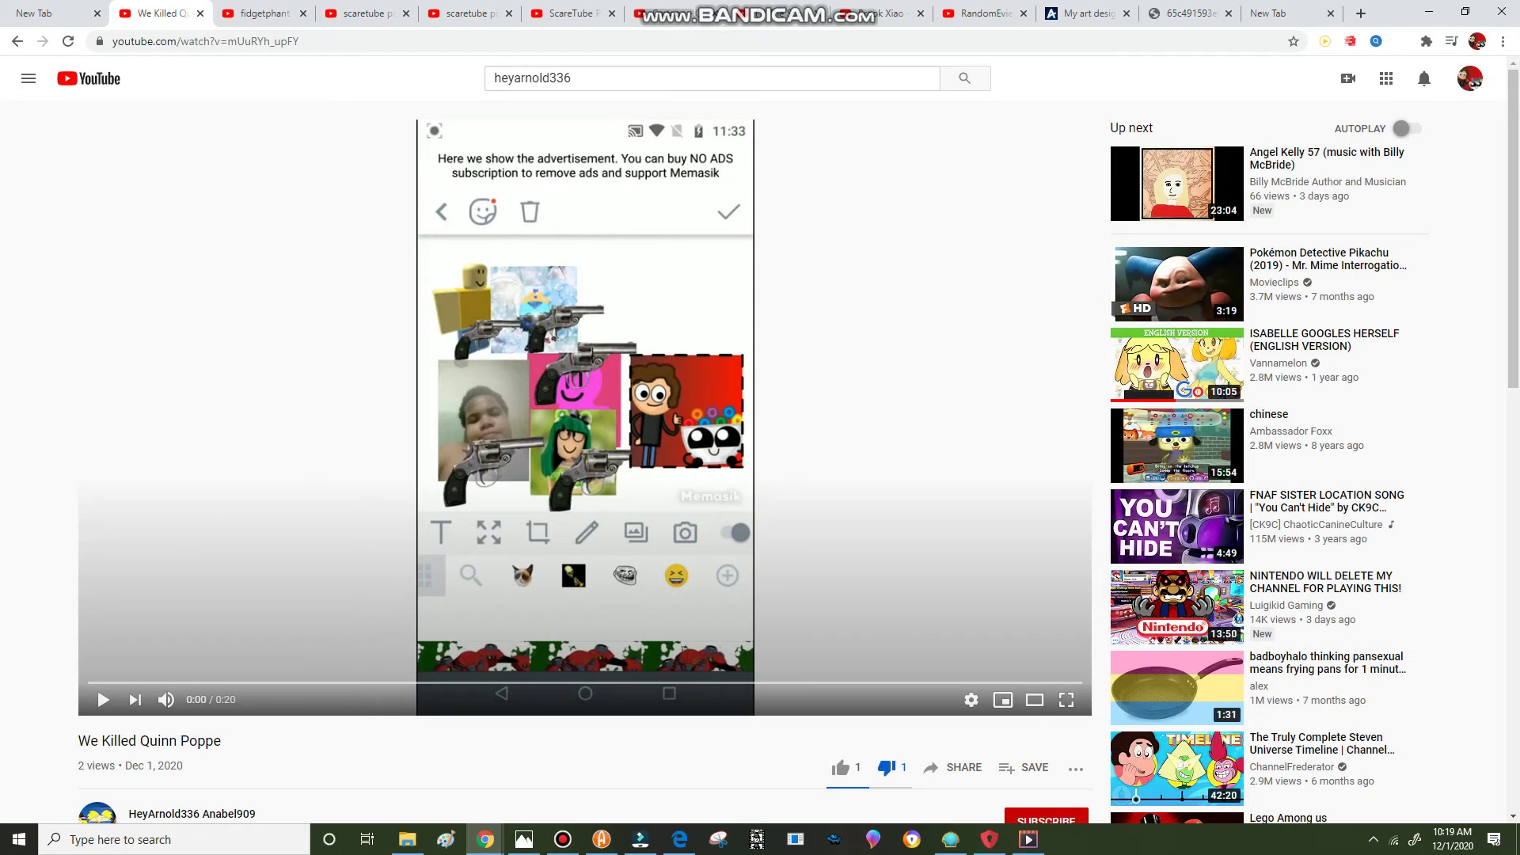
# Step: Report the video as Promotes terrorism with the Community Guidelines notice as details, and dismiss the confirmation
pyautogui.click(1074, 769)
pyautogui.click(1064, 779)
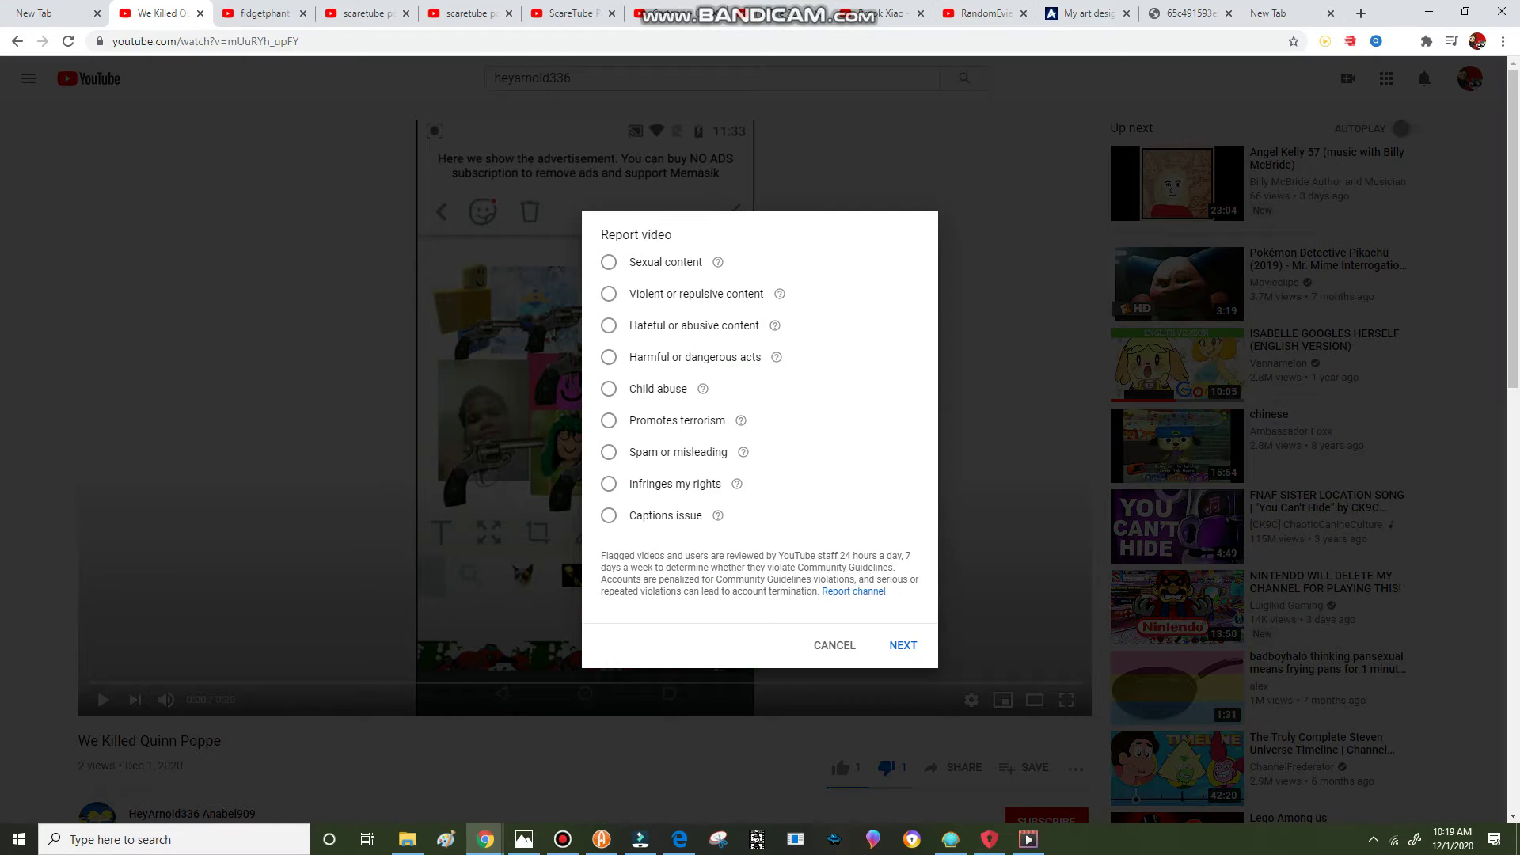
pyautogui.click(609, 420)
pyautogui.click(902, 680)
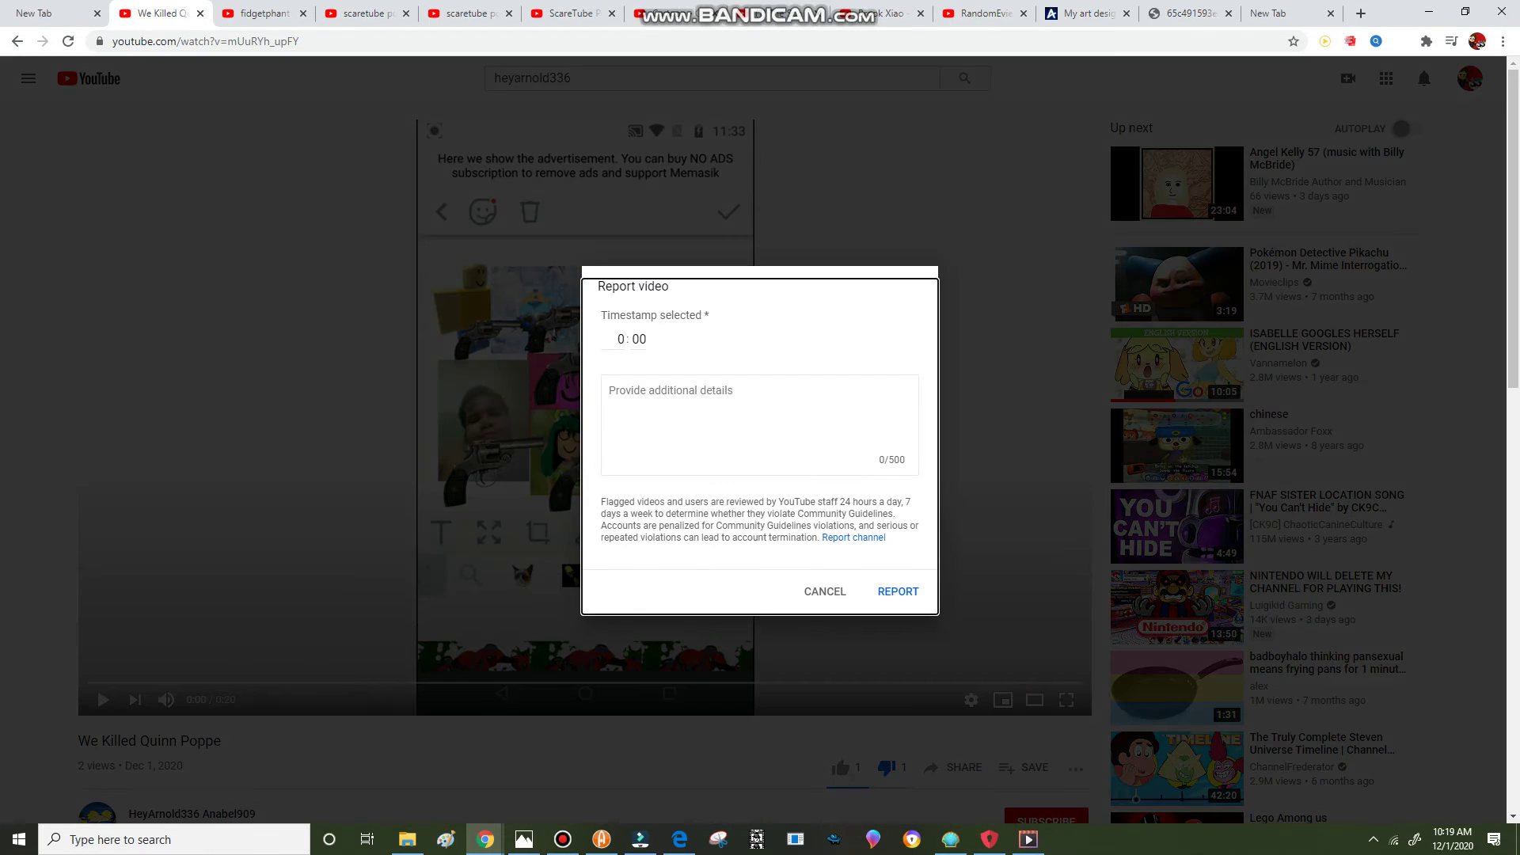
pyautogui.write('Flagged videos and users are reviewed by YouTube staff 24 hours a day, 7 days a week to determine whether they violate Community Guidelines. Accounts are penalized for Community Guidelines violations, and serious or repeated violations can lead to account termination.')
pyautogui.click(897, 658)
pyautogui.click(899, 591)
# Step: Report the video as spam or misleading with the issue Mass advertising, using the Community Guidelines notice as details
pyautogui.click(1074, 769)
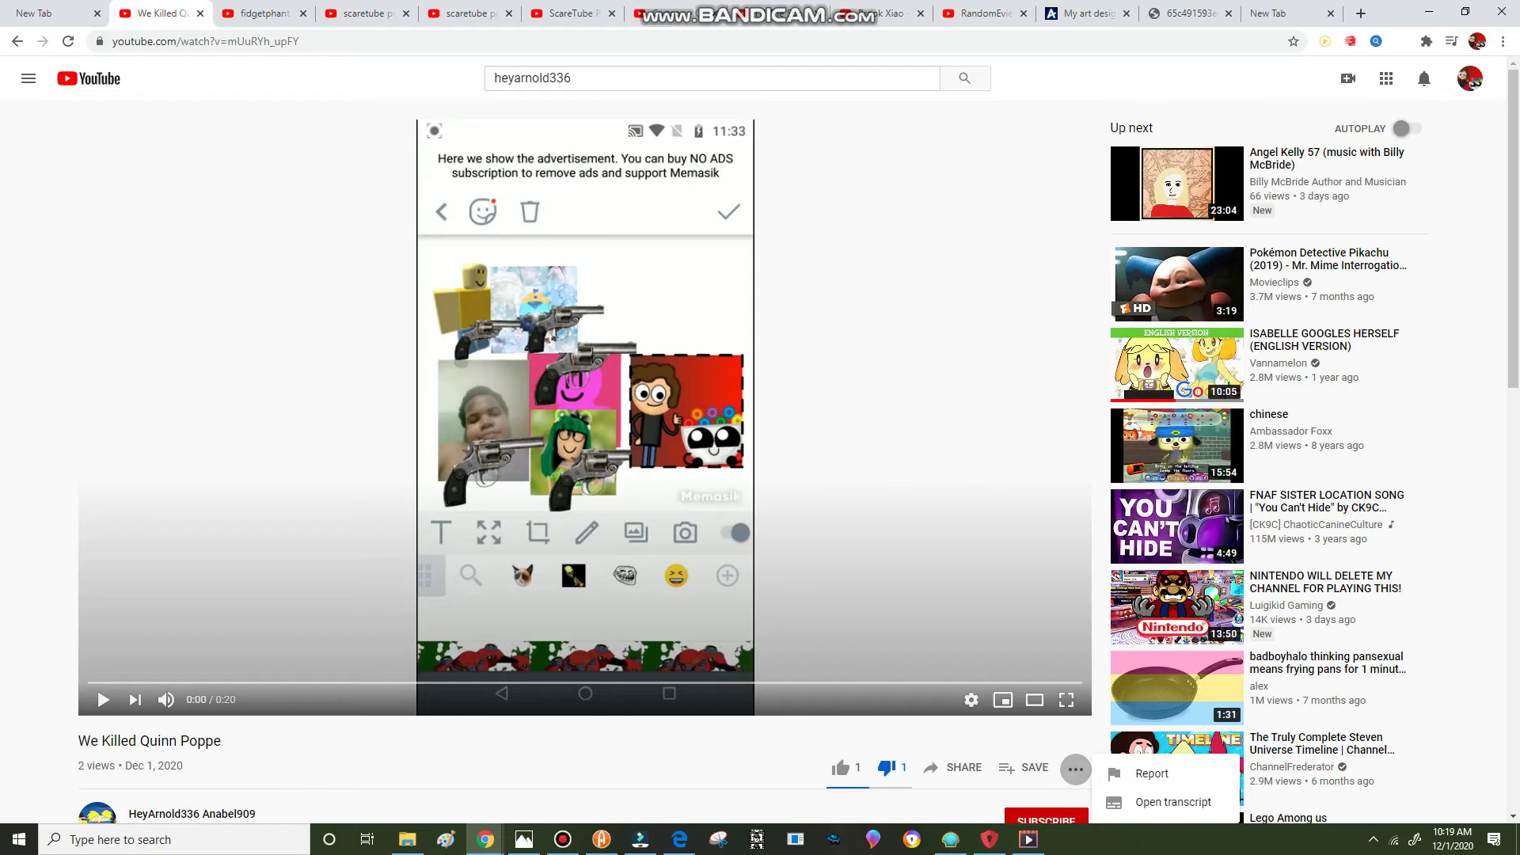
pyautogui.click(1148, 772)
pyautogui.click(609, 452)
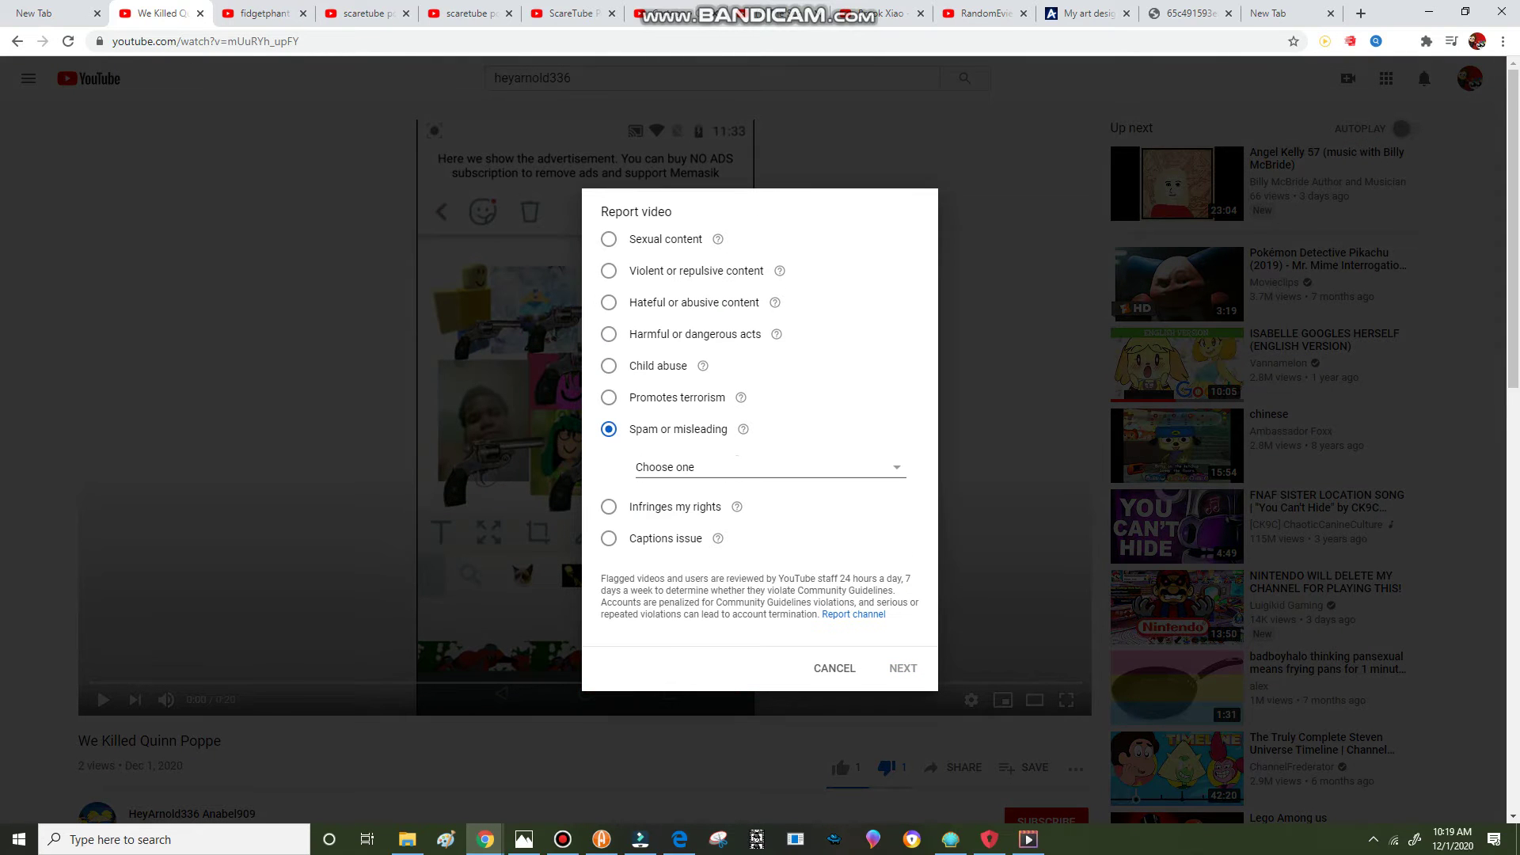
pyautogui.click(609, 507)
pyautogui.click(609, 429)
pyautogui.click(756, 467)
pyautogui.click(681, 513)
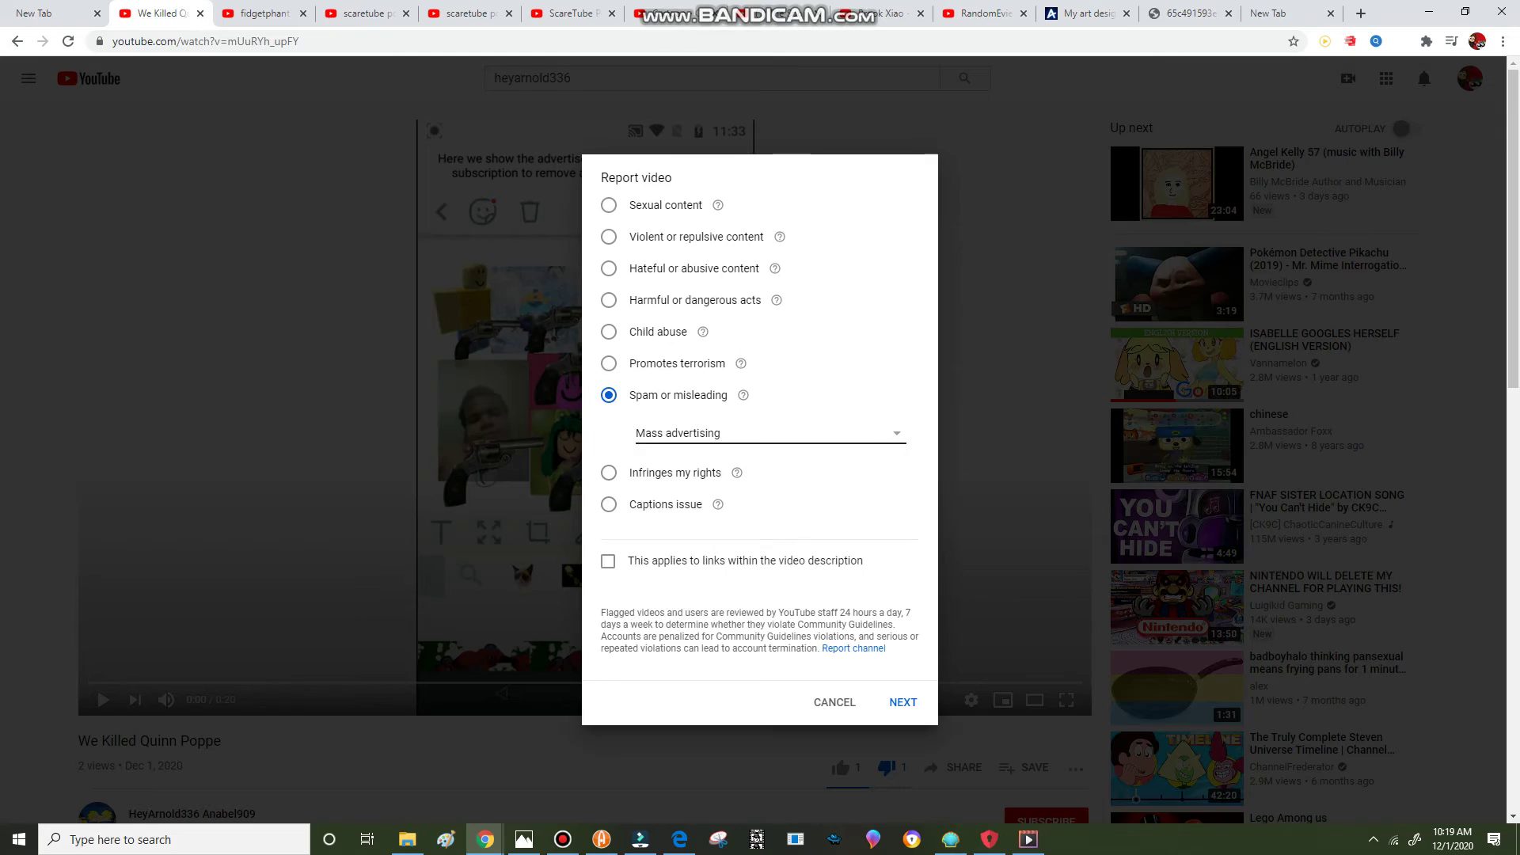
pyautogui.click(902, 701)
pyautogui.write('Flagged videos and users are reviewed by YouTube staff 24 hours a day, 7 days a week to determine whether they violate Community Guidelines. Accounts are penalized for Community Guidelines violations, and serious or repeated violations can lead to account termination.')
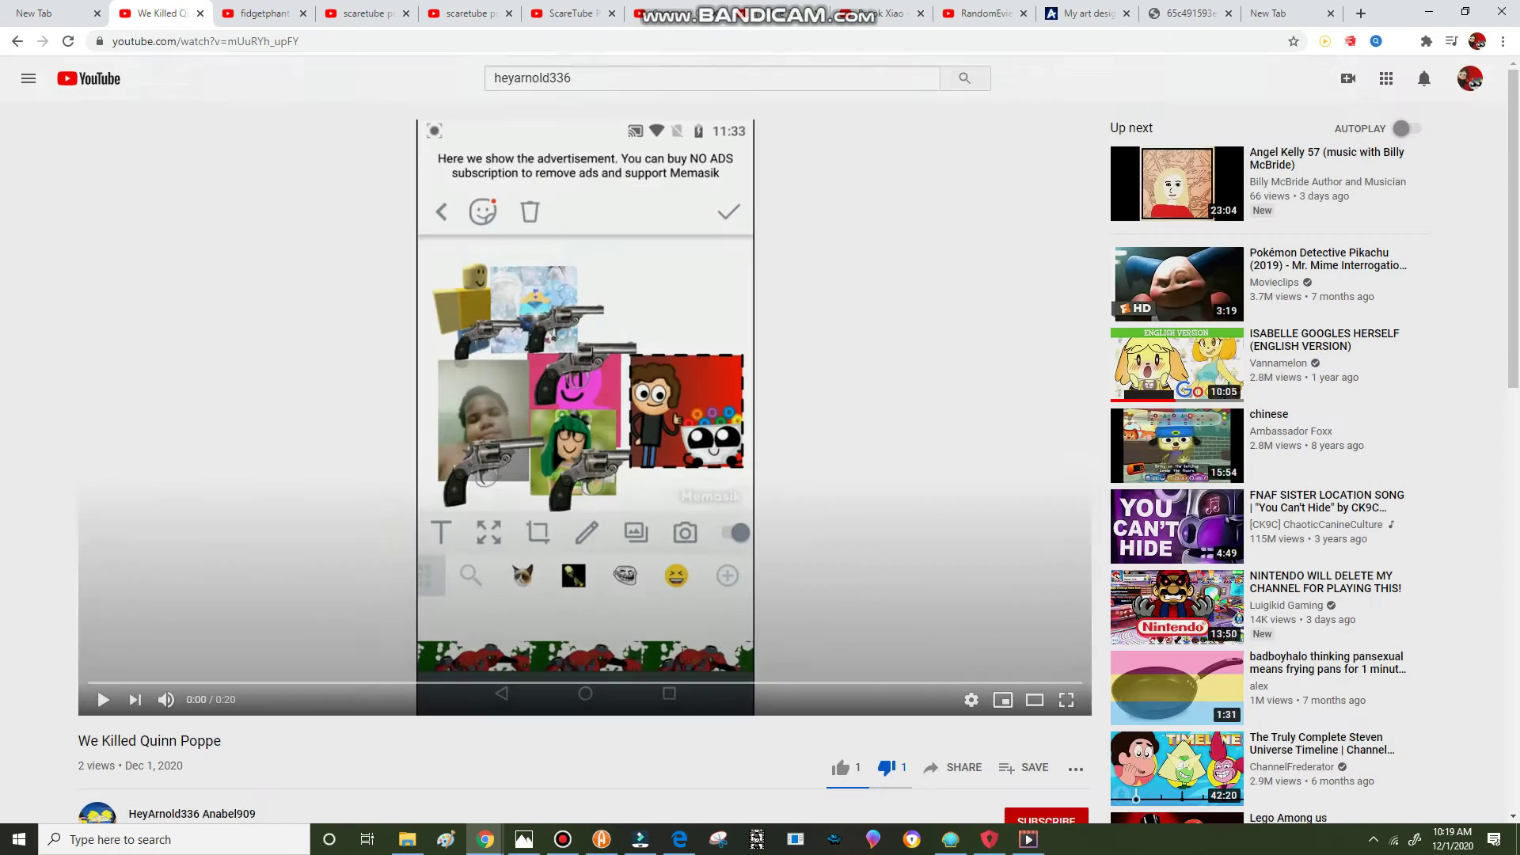
# Step: Report the video as spam or misleading for Pharmaceutical drugs for sale with the Community Guidelines notice as details, and dismiss the confirmation
pyautogui.click(1075, 768)
pyautogui.click(1140, 773)
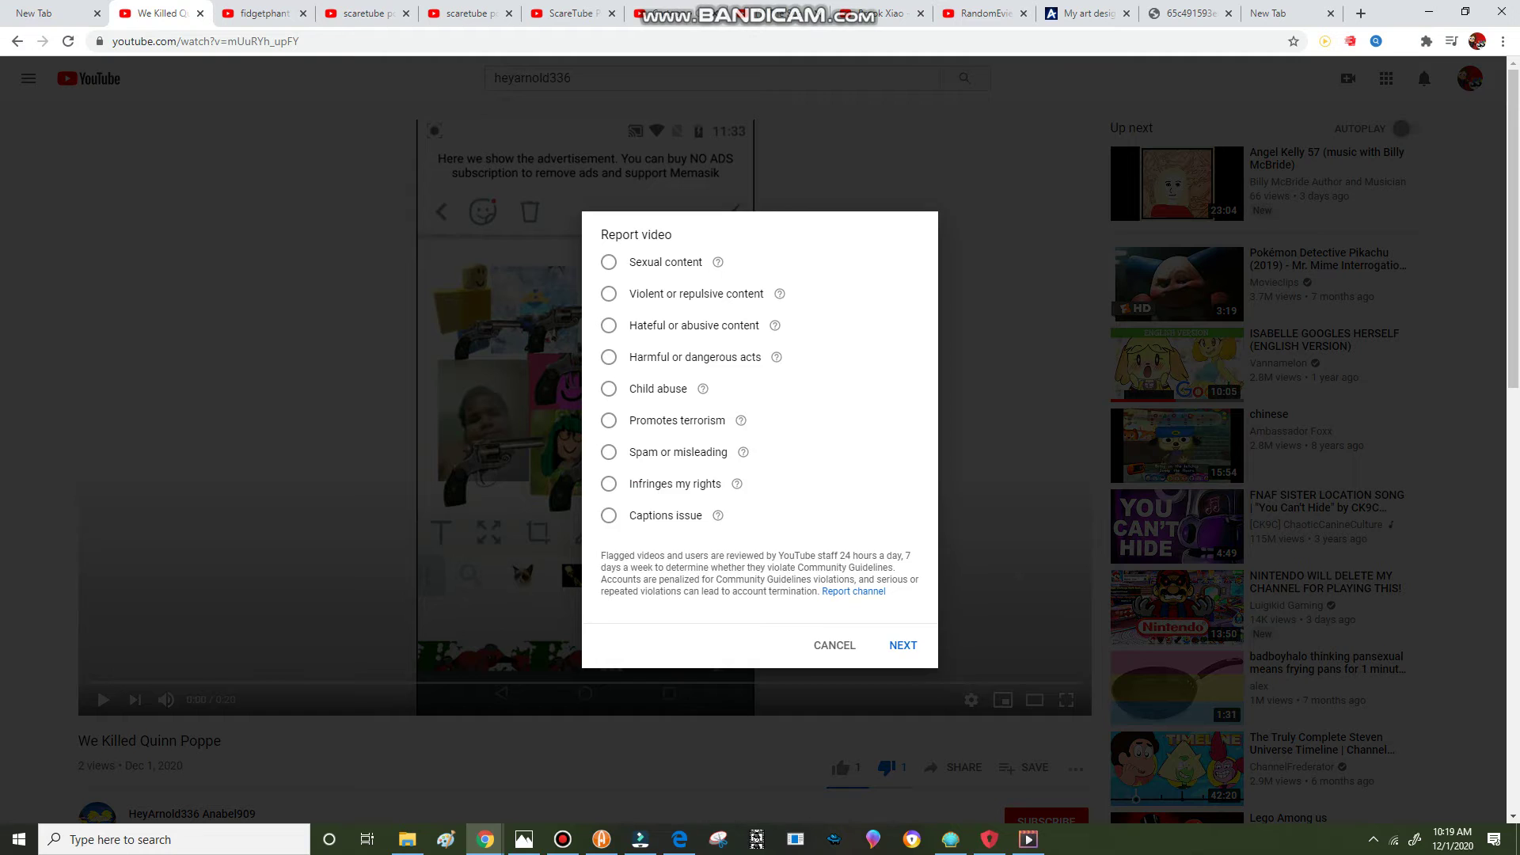
pyautogui.click(608, 421)
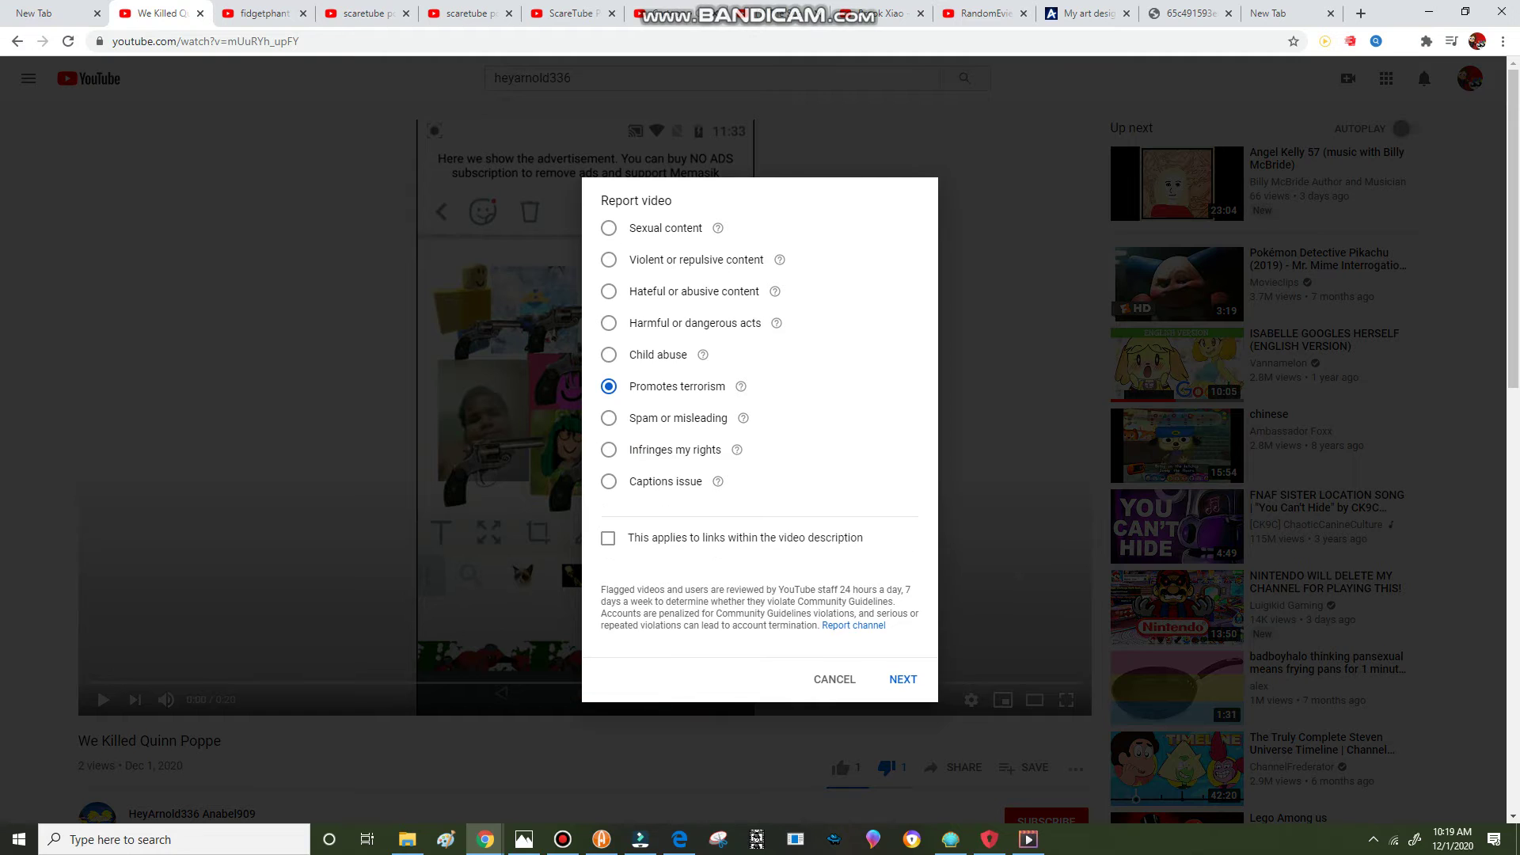
pyautogui.click(665, 418)
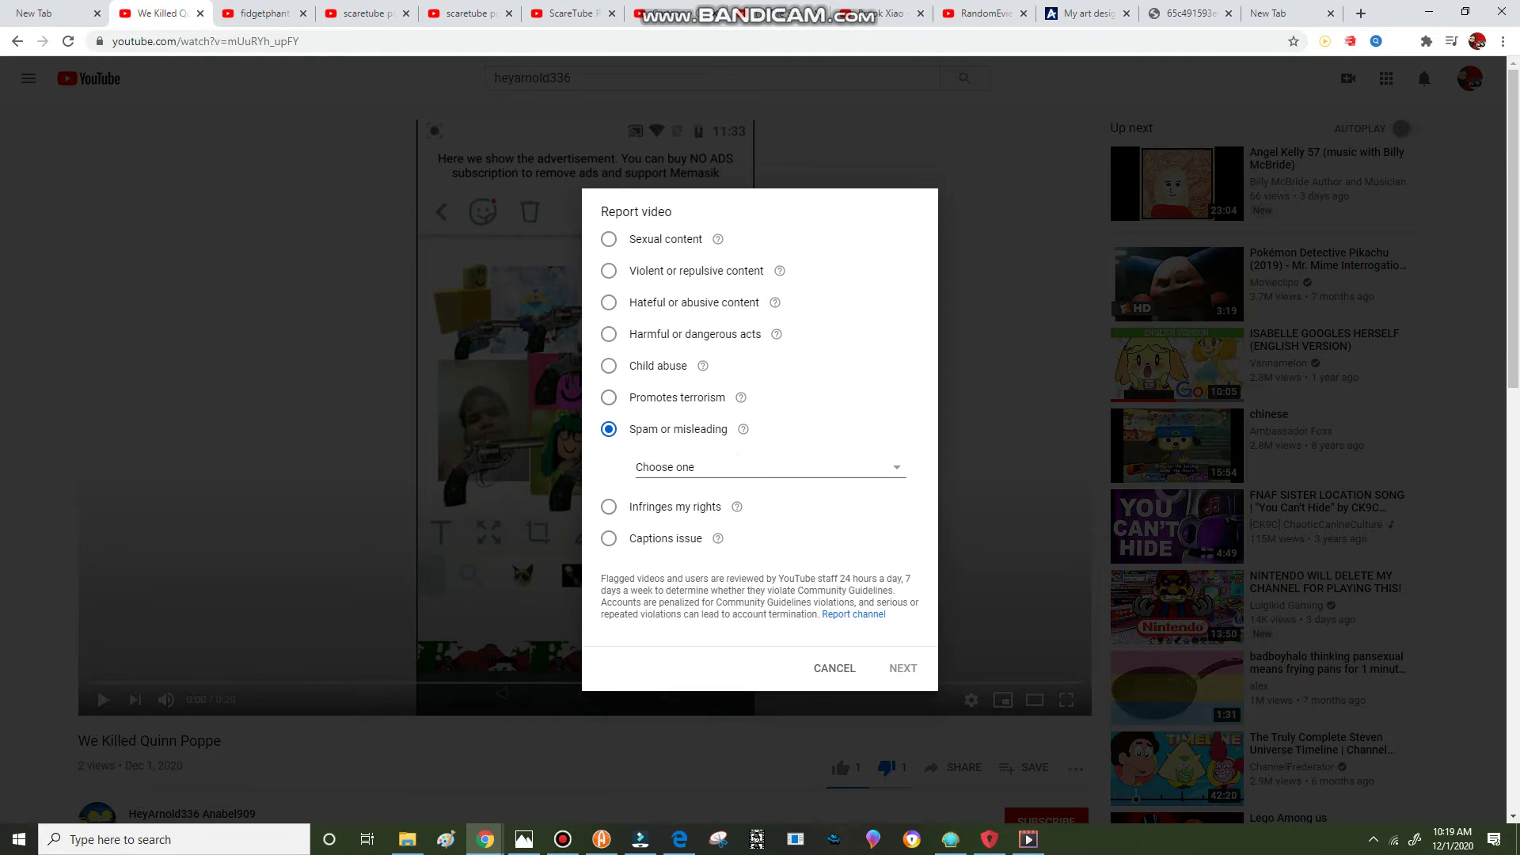
pyautogui.click(744, 467)
pyautogui.click(722, 549)
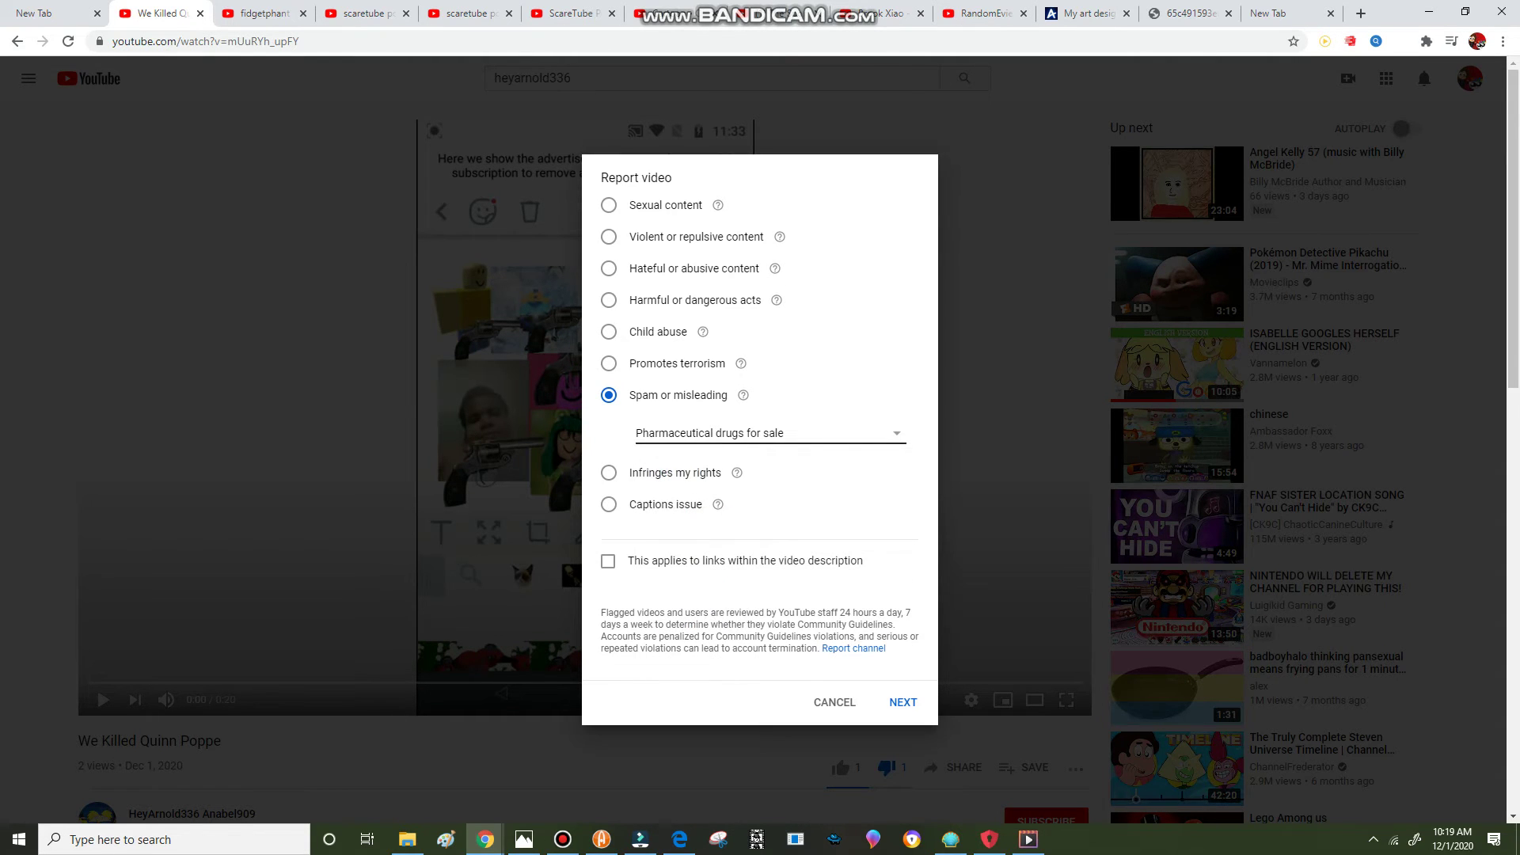
pyautogui.press('Escape')
pyautogui.write('Flagged videos and users are reviewed by YouTube staff 24 hours a day, 7 days a week to determine whether they violate Community Guidelines. Accounts are penalized for Community Guidelines violations, and serious or repeated violations can lead to account termination.')
pyautogui.click(899, 654)
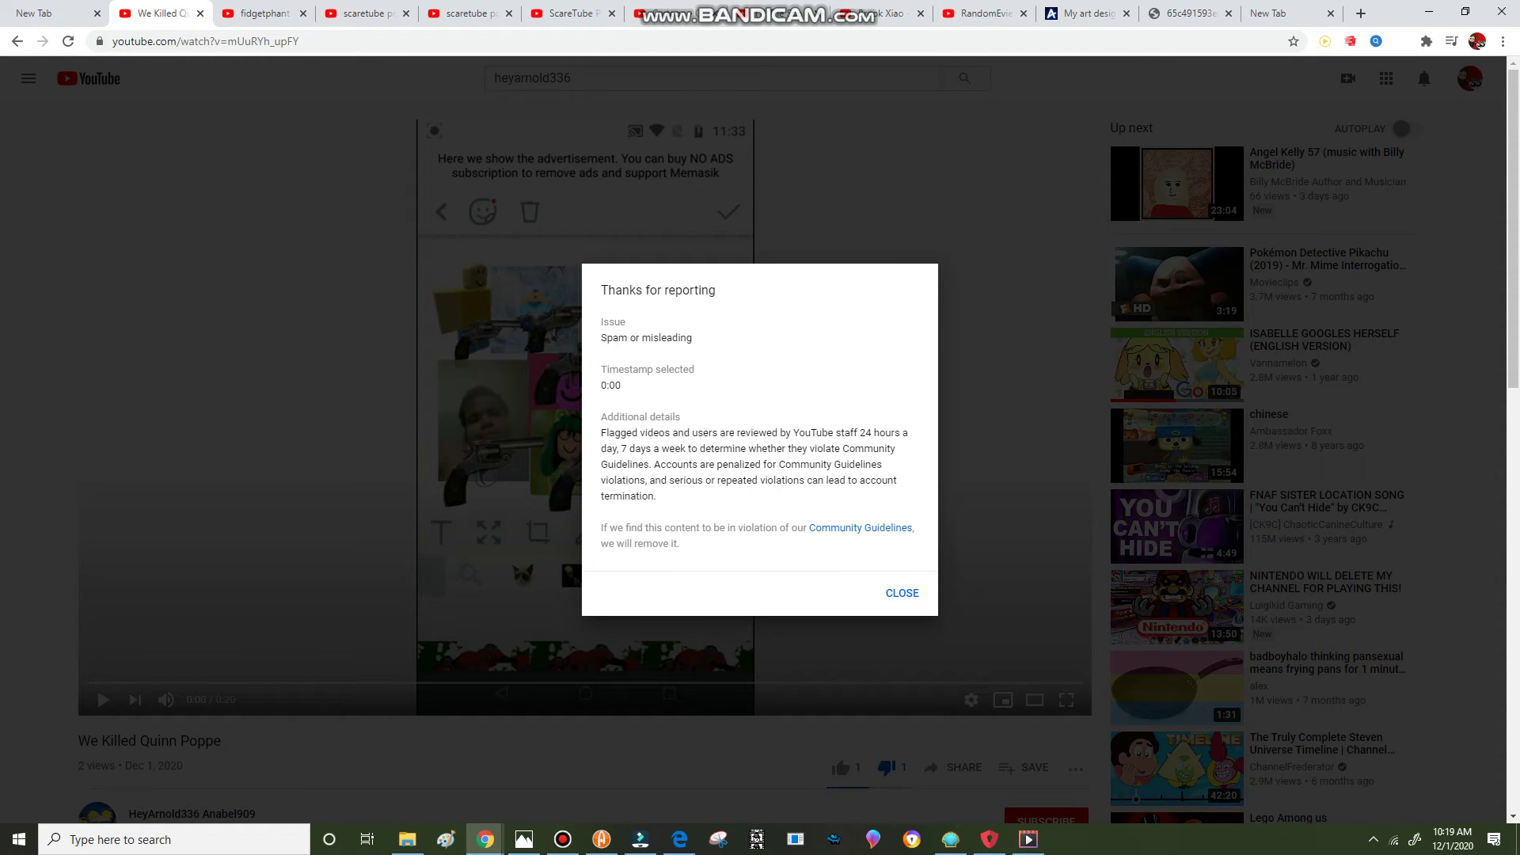
pyautogui.click(902, 593)
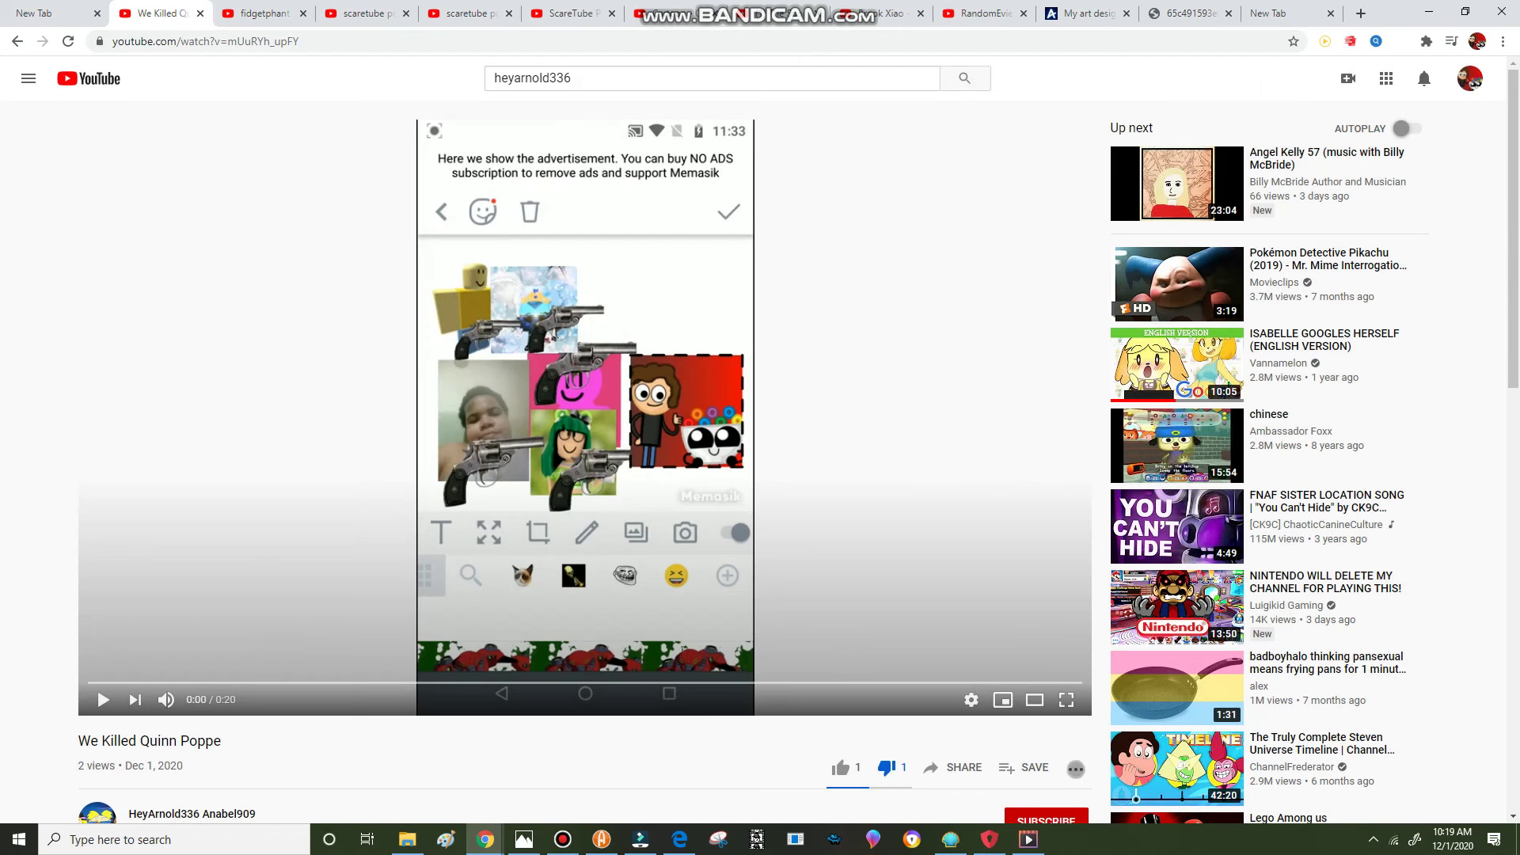
# Step: Report the video as spam or misleading for Misleading text with the Community Guidelines notice as details, and dismiss the confirmation
pyautogui.click(1075, 768)
pyautogui.click(1152, 773)
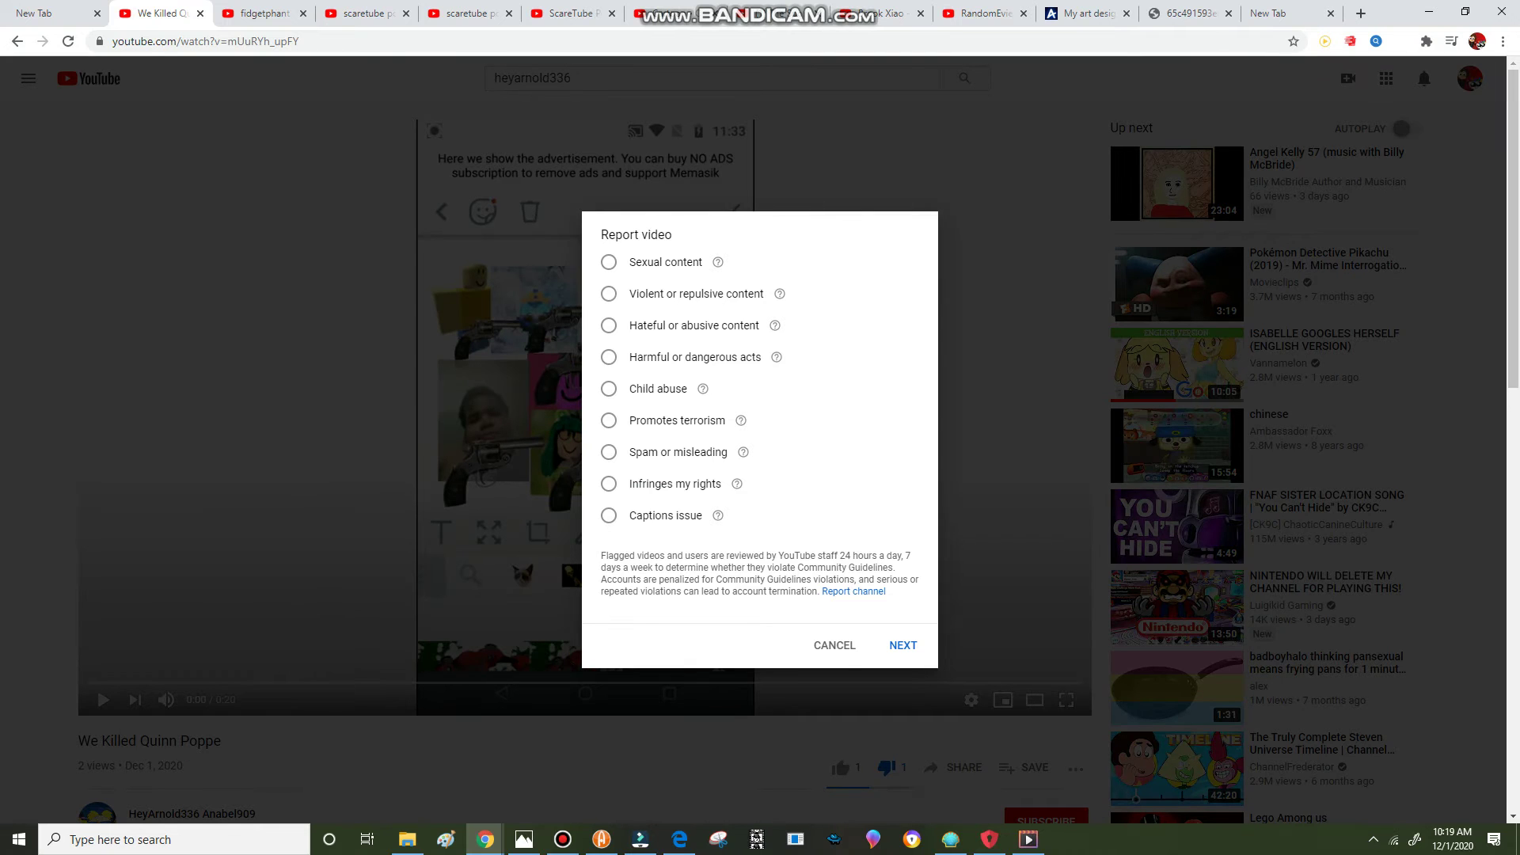
pyautogui.click(608, 452)
pyautogui.click(712, 464)
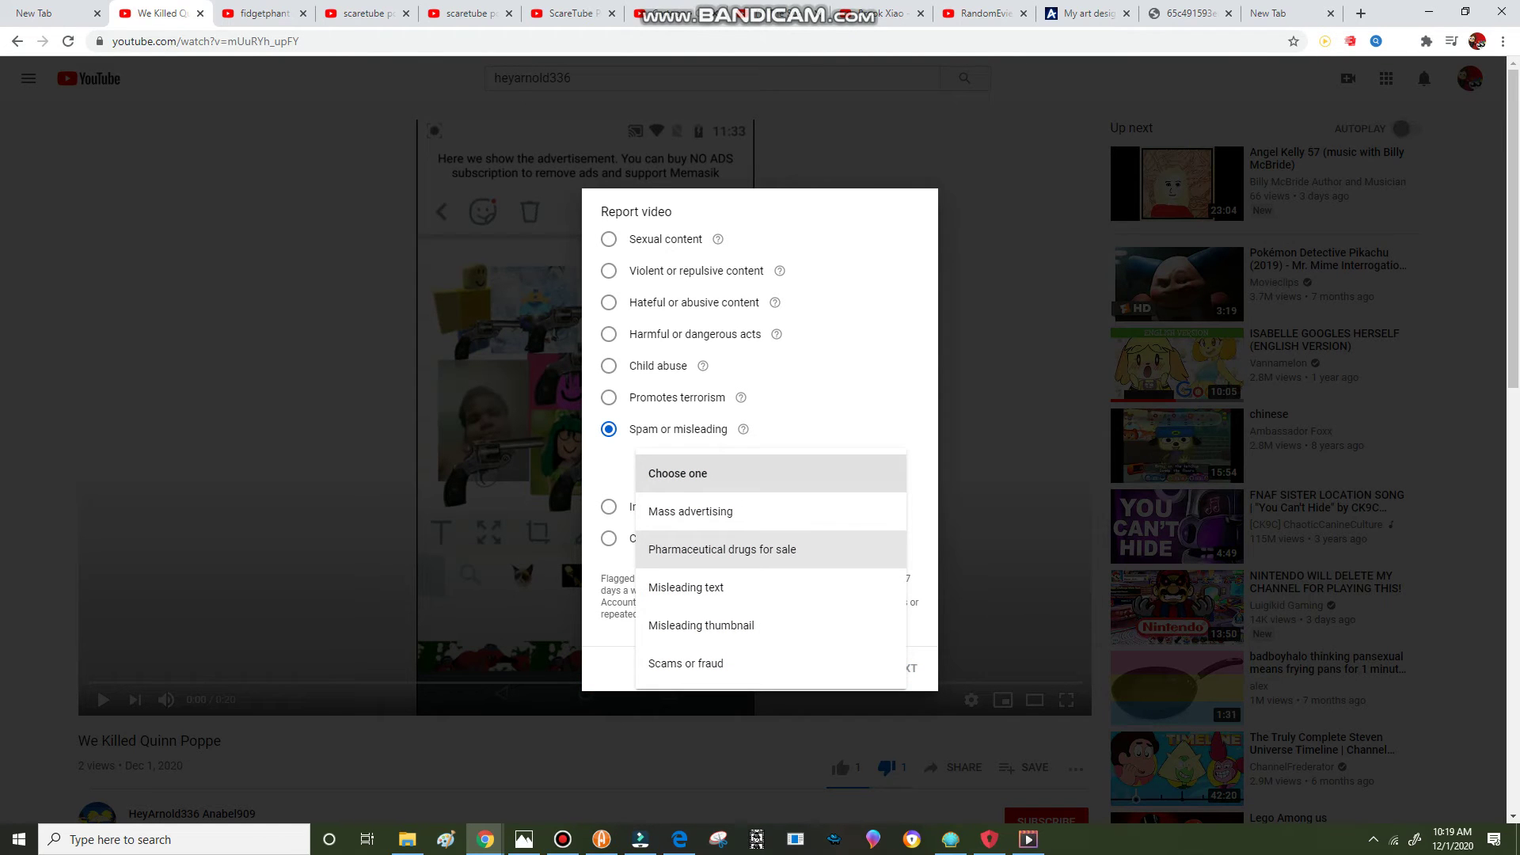
pyautogui.click(697, 586)
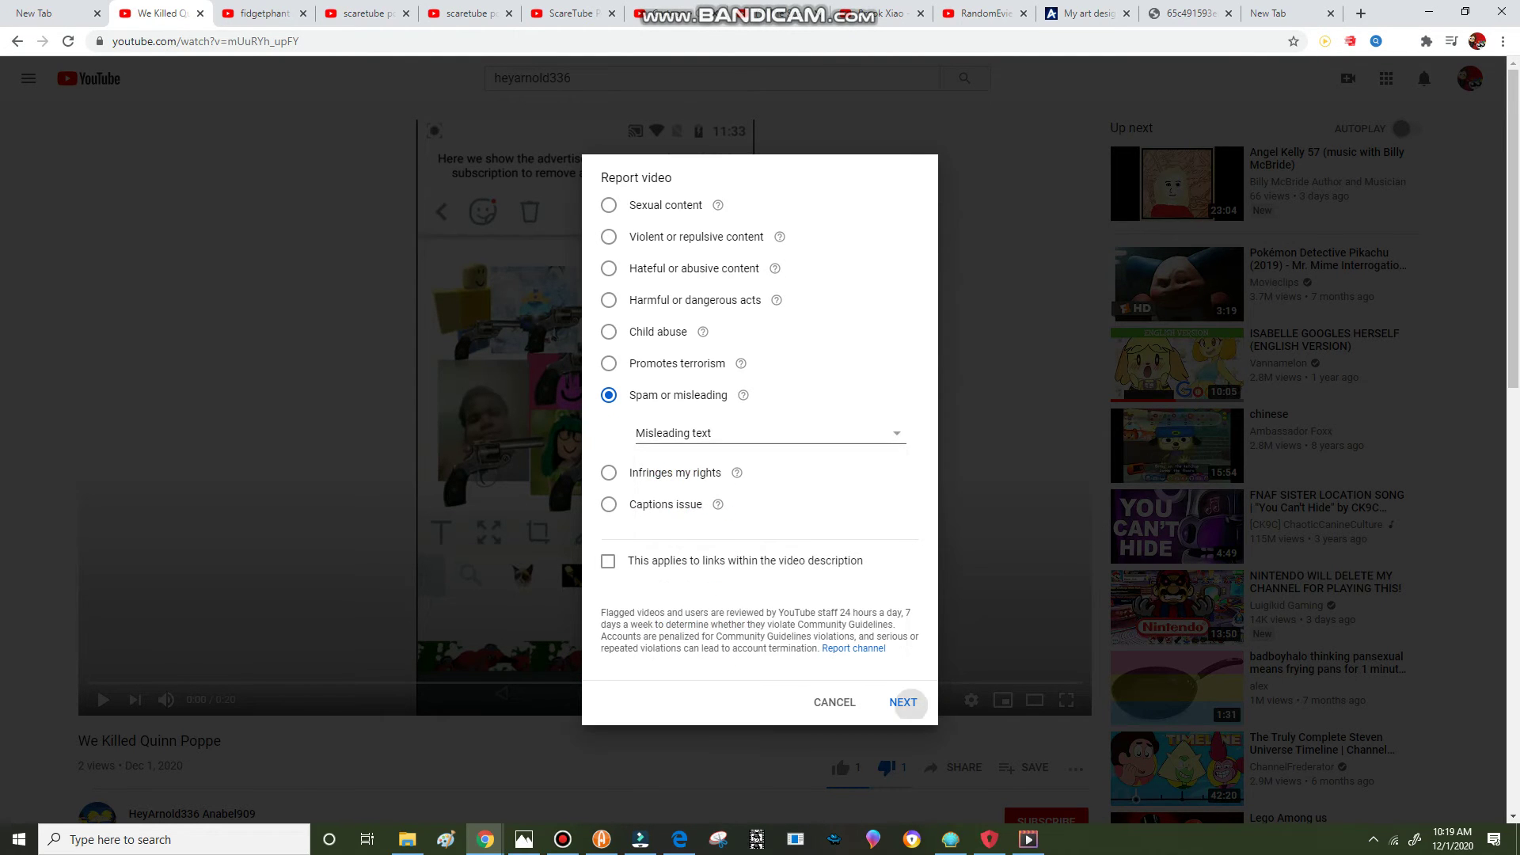
pyautogui.click(903, 702)
pyautogui.write('Flagged videos and users are reviewed by YouTube staff 24 hours a day, 7 days a week to determine whether they violate Community Guidelines. Accounts are penalized for Community Guidelines violations, and serious or repeated violations can lead to account termination.')
pyautogui.click(898, 655)
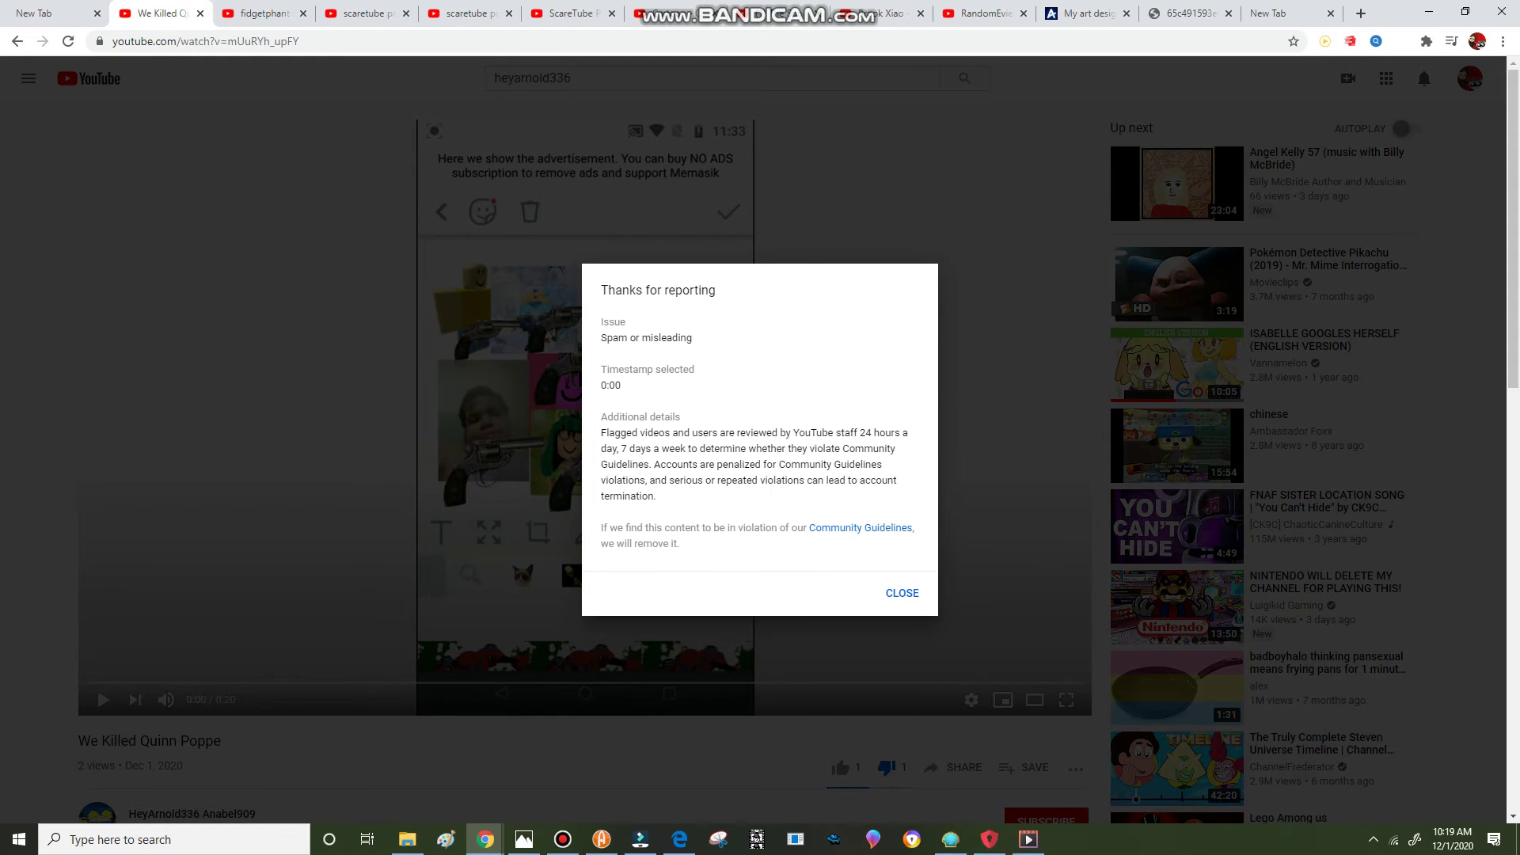
pyautogui.click(902, 593)
# Step: Report the video once more as spam or misleading for Misleading text, with the Community Guidelines notice as details, and dismiss the confirmation
pyautogui.click(1075, 768)
pyautogui.click(1148, 773)
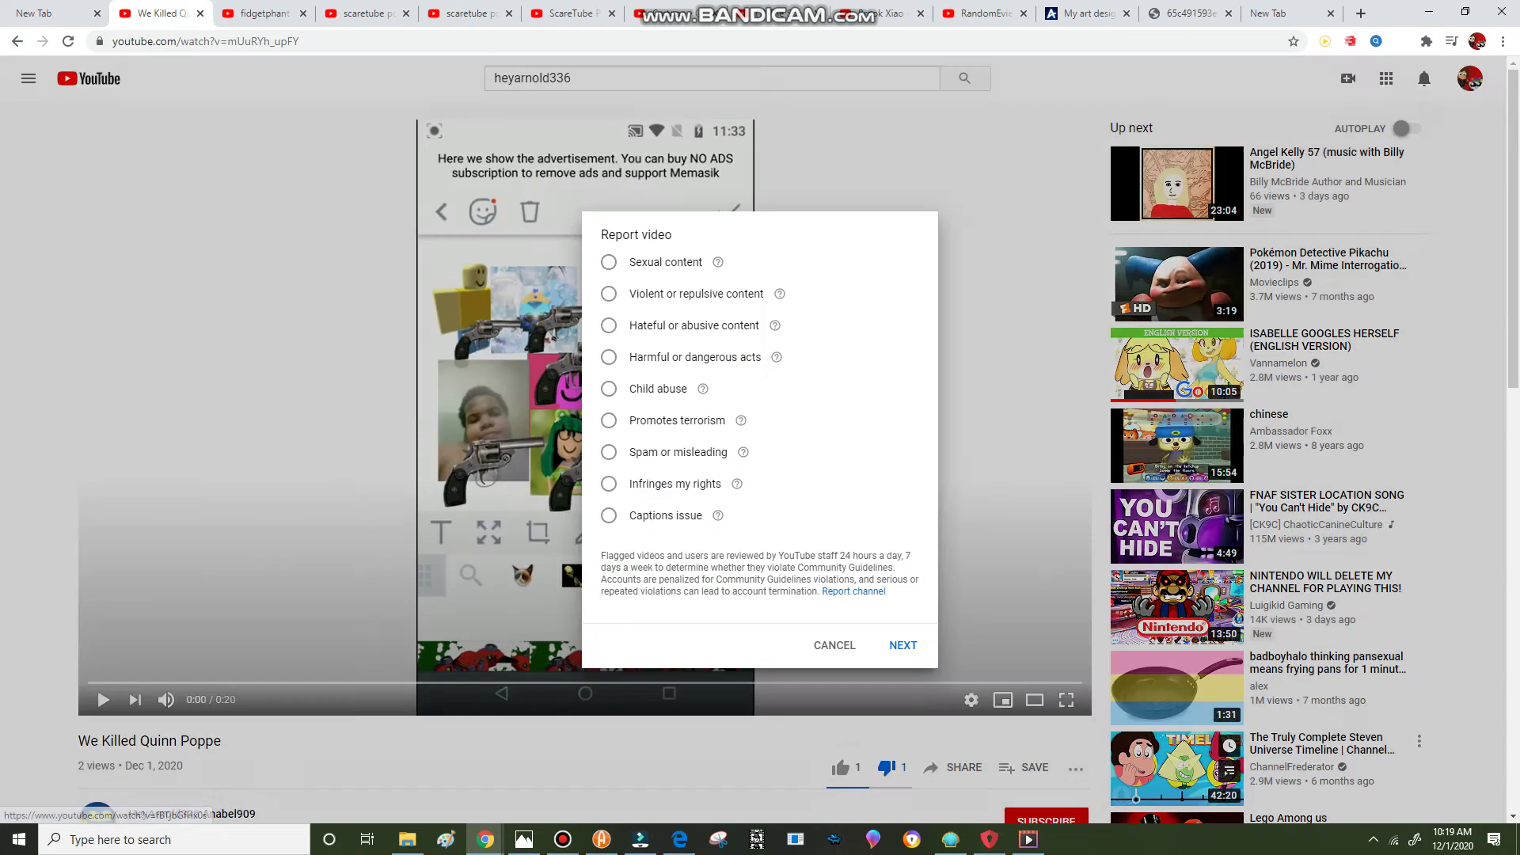
pyautogui.click(608, 452)
pyautogui.click(760, 467)
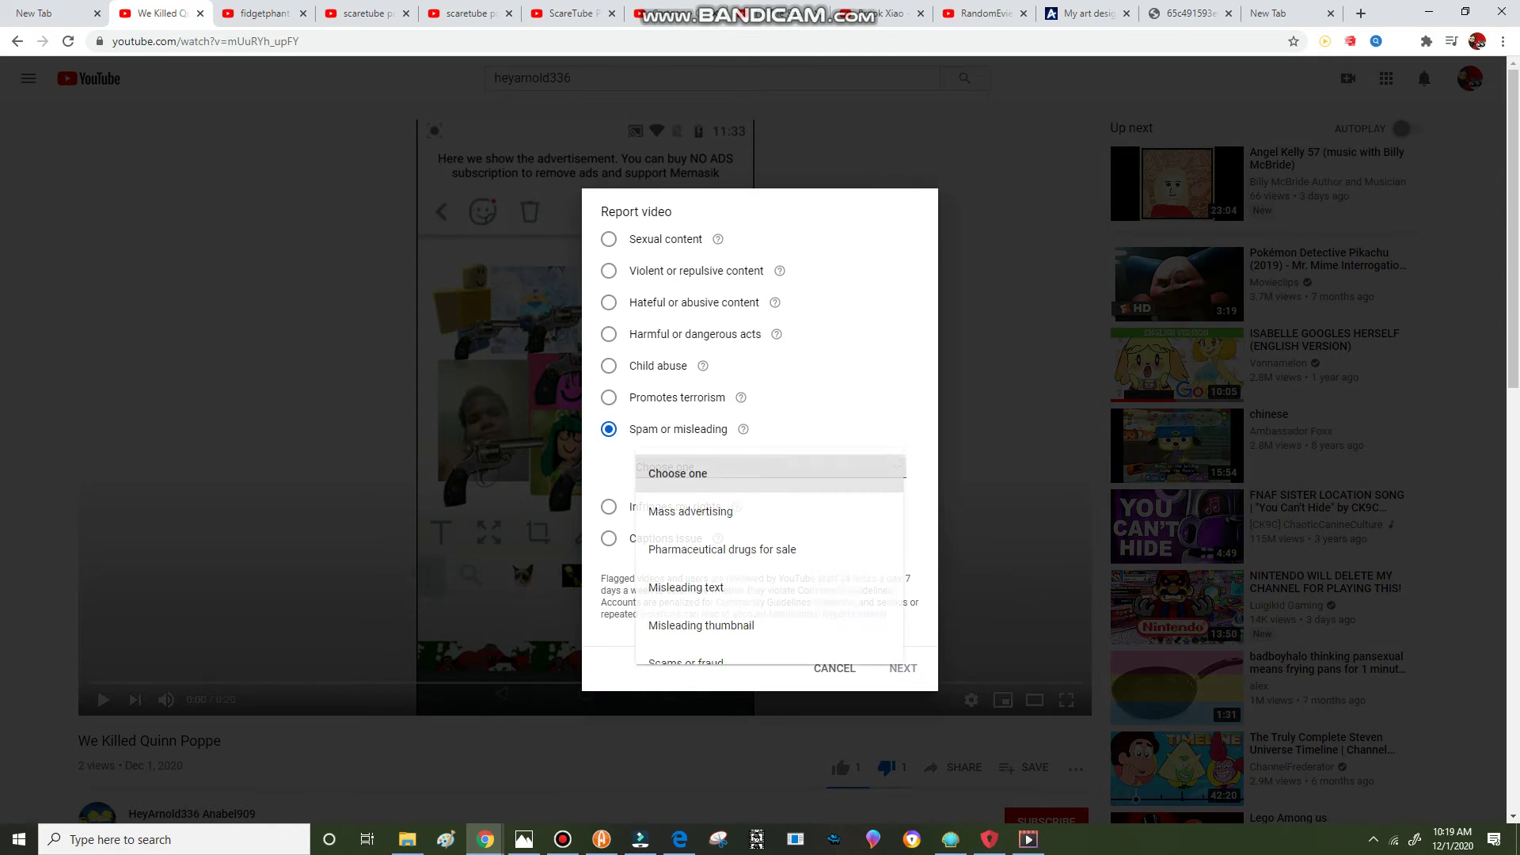
pyautogui.click(685, 587)
pyautogui.click(902, 699)
pyautogui.click(760, 428)
pyautogui.write('Flagged videos and users are reviewed by YouTube staff 24 hours a day, 7 days a week to determine whether they violate Community Guidelines. Accounts are penalized for Community Guidelines violations, and serious or repeated violations can lead to account termination.')
pyautogui.click(897, 657)
pyautogui.click(902, 592)
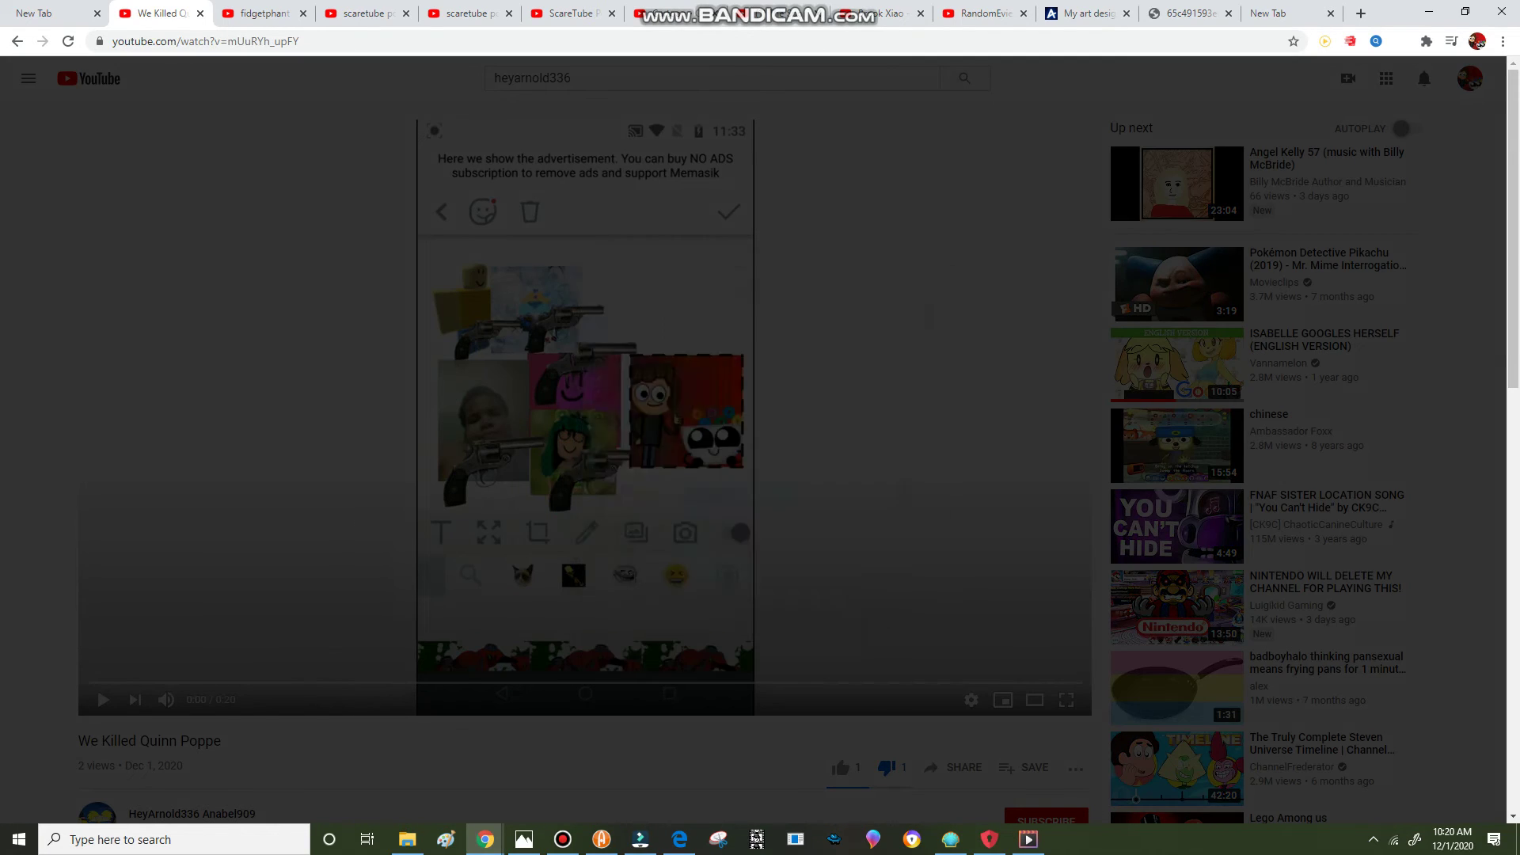
# Step: Report the video as spam or misleading for Misleading thumbnail, using the Community Guidelines notice as additional details
pyautogui.click(1075, 768)
pyautogui.click(1147, 773)
pyautogui.click(607, 452)
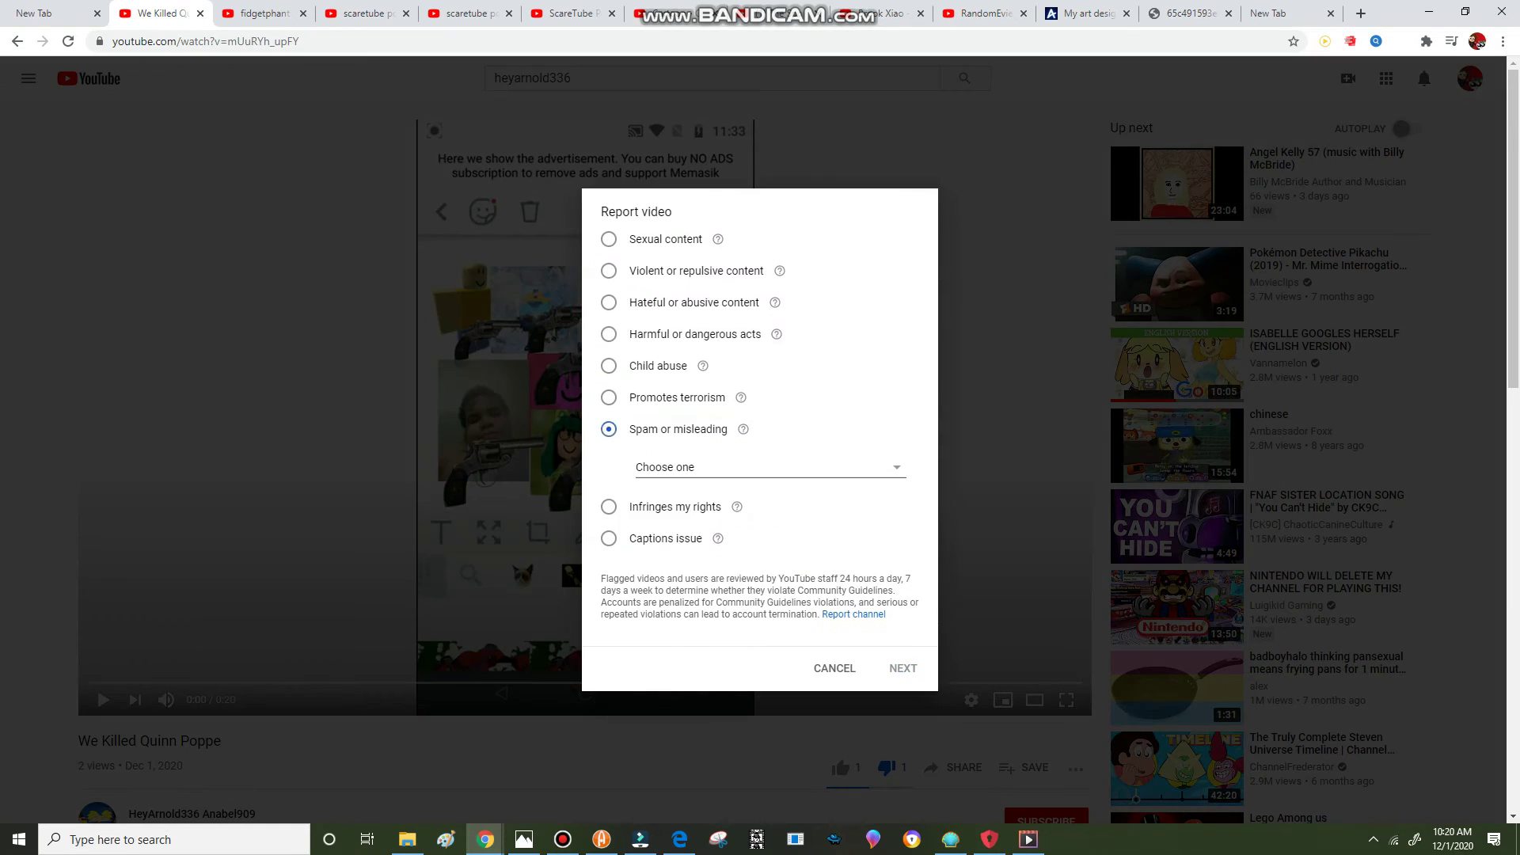
pyautogui.click(760, 467)
pyautogui.click(700, 625)
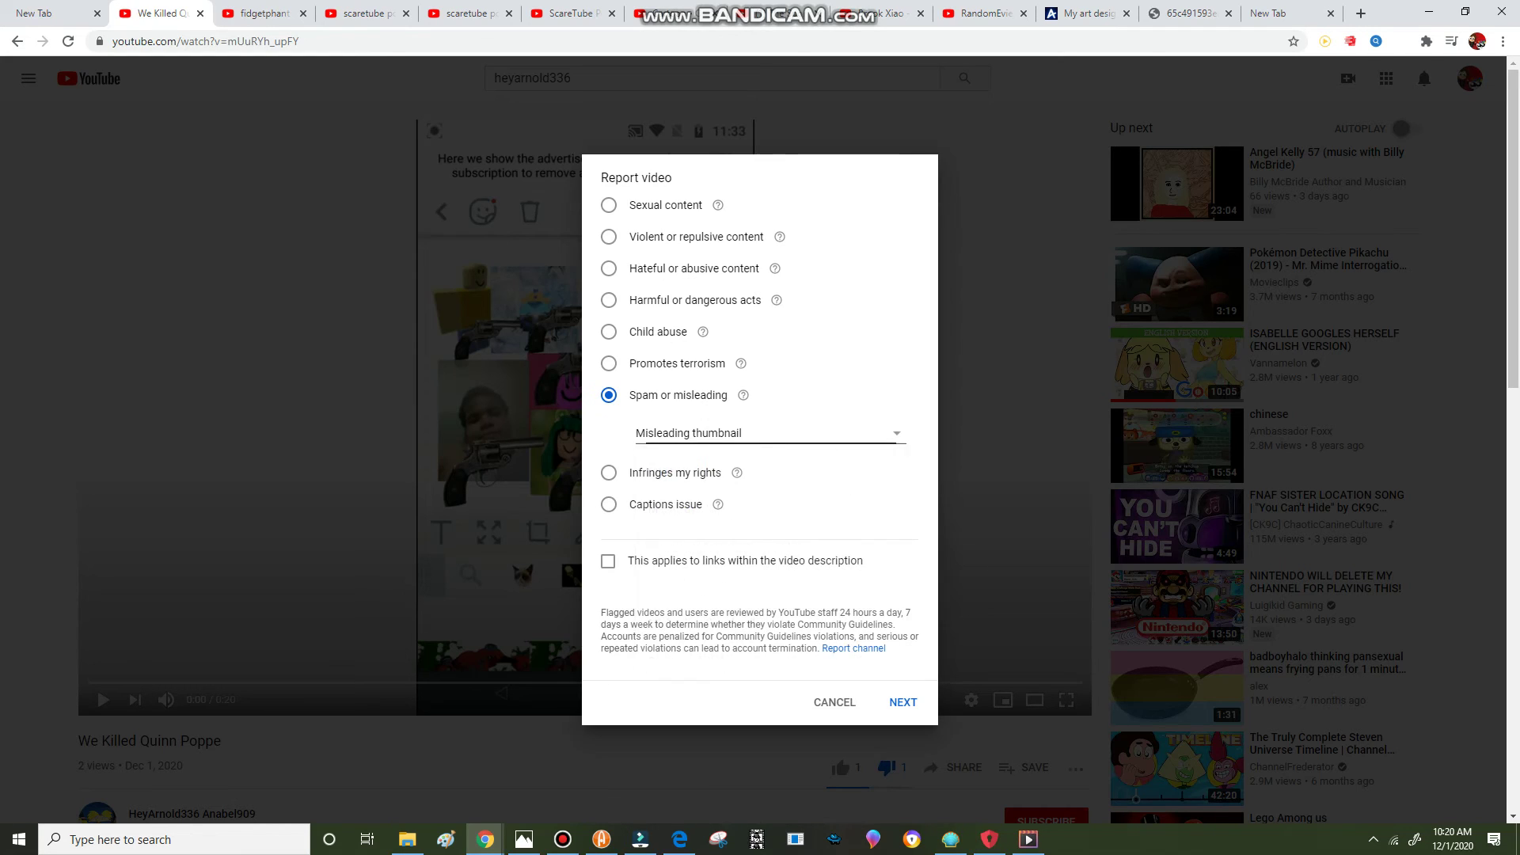
pyautogui.click(901, 700)
pyautogui.write('Flagged videos and users are reviewed by YouTube staff 24 hours a day, 7 days a week to determine whether they violate Community Guidelines. Accounts are penalized for Community Guidelines violations, and serious or repeated violations can lead to account termination.')
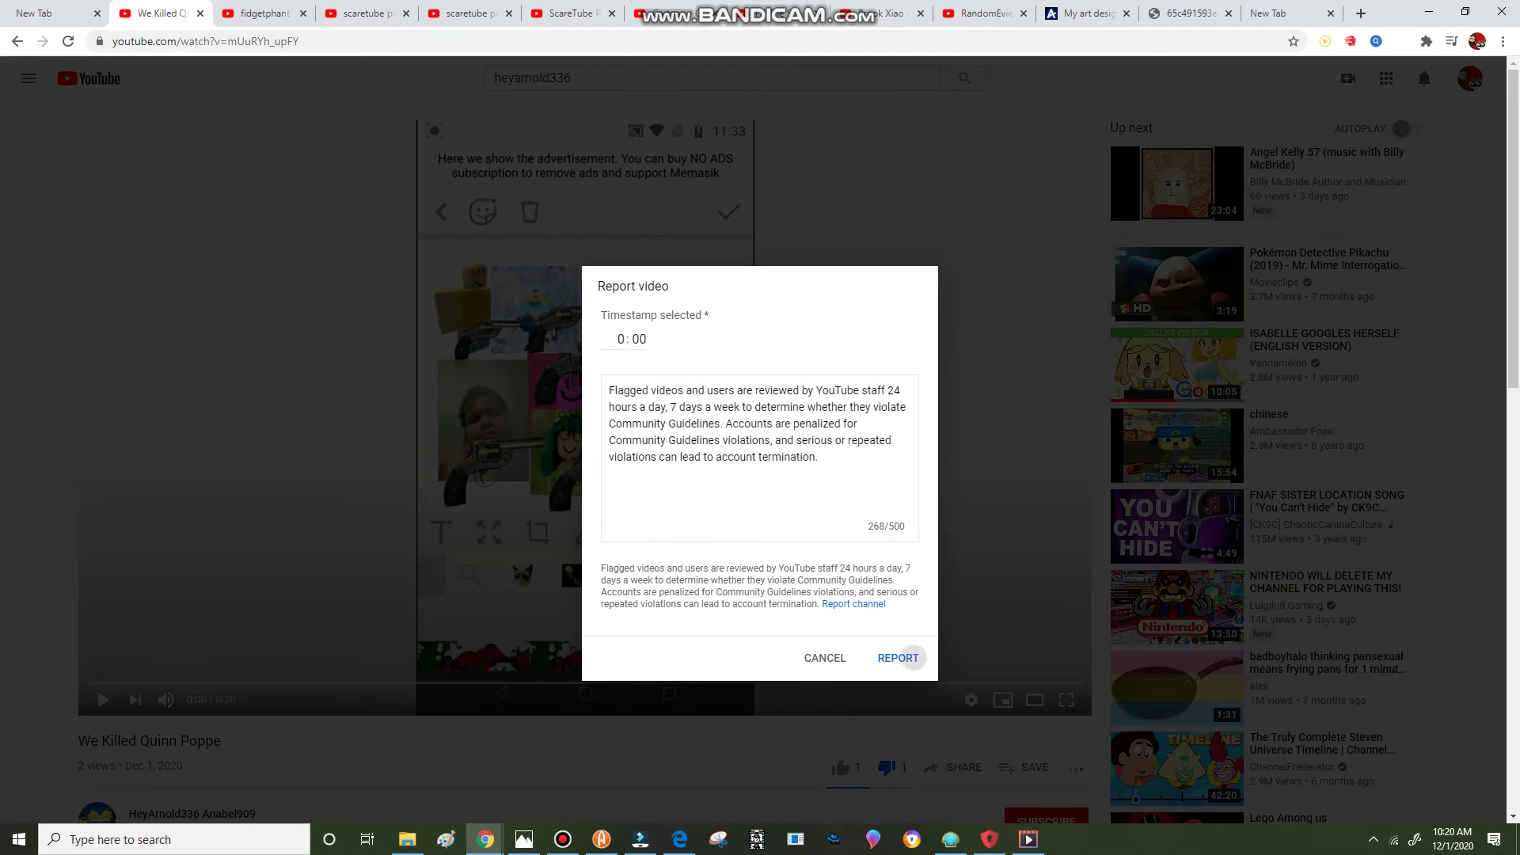
pyautogui.click(901, 658)
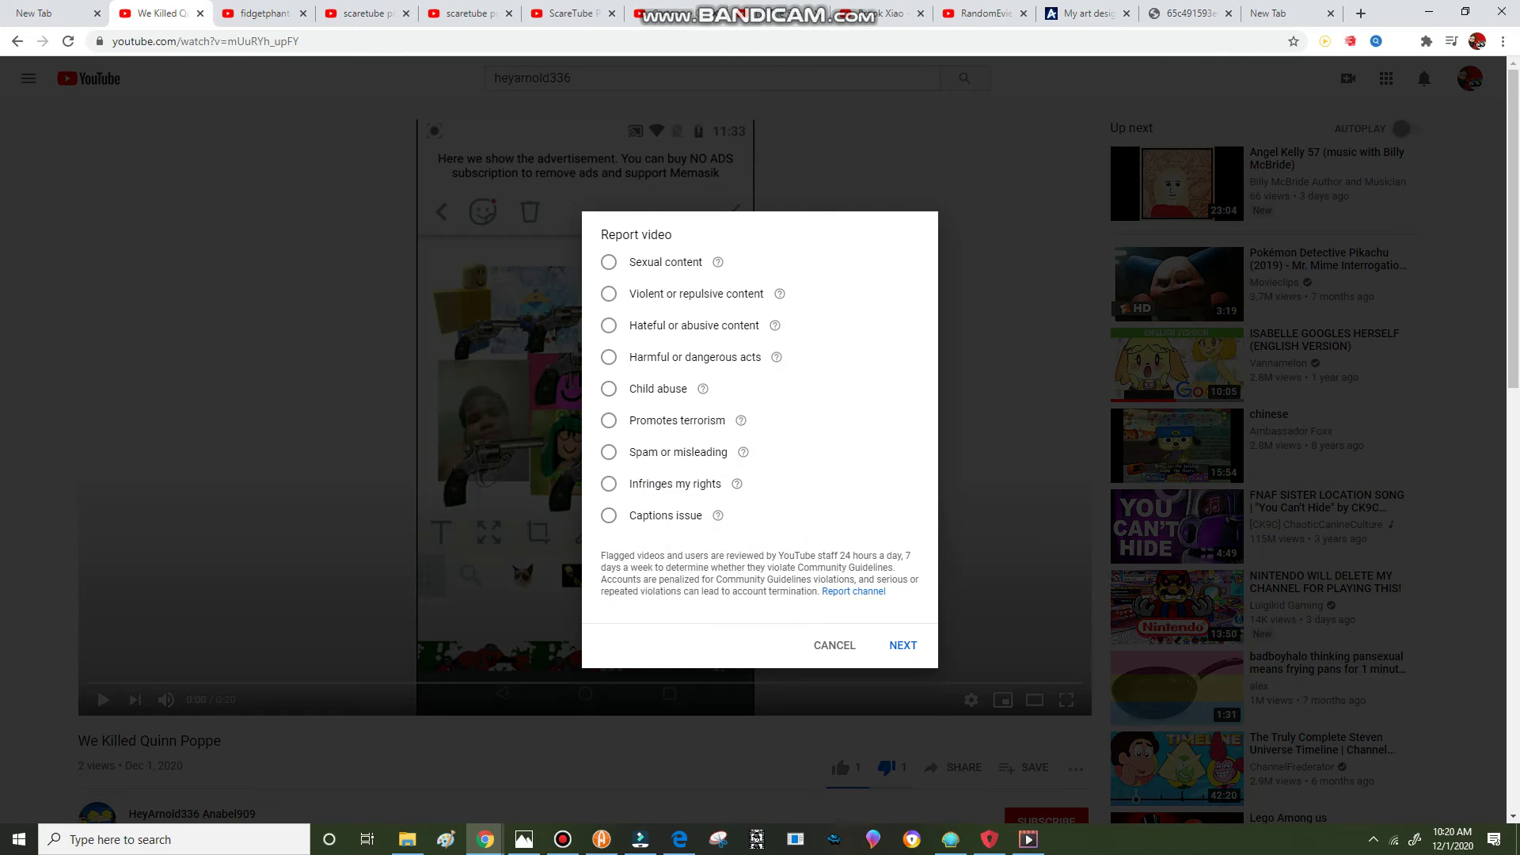
# Step: Submit another spam or misleading report for Misleading thumbnail with the same Community Guidelines notice as details
pyautogui.click(608, 484)
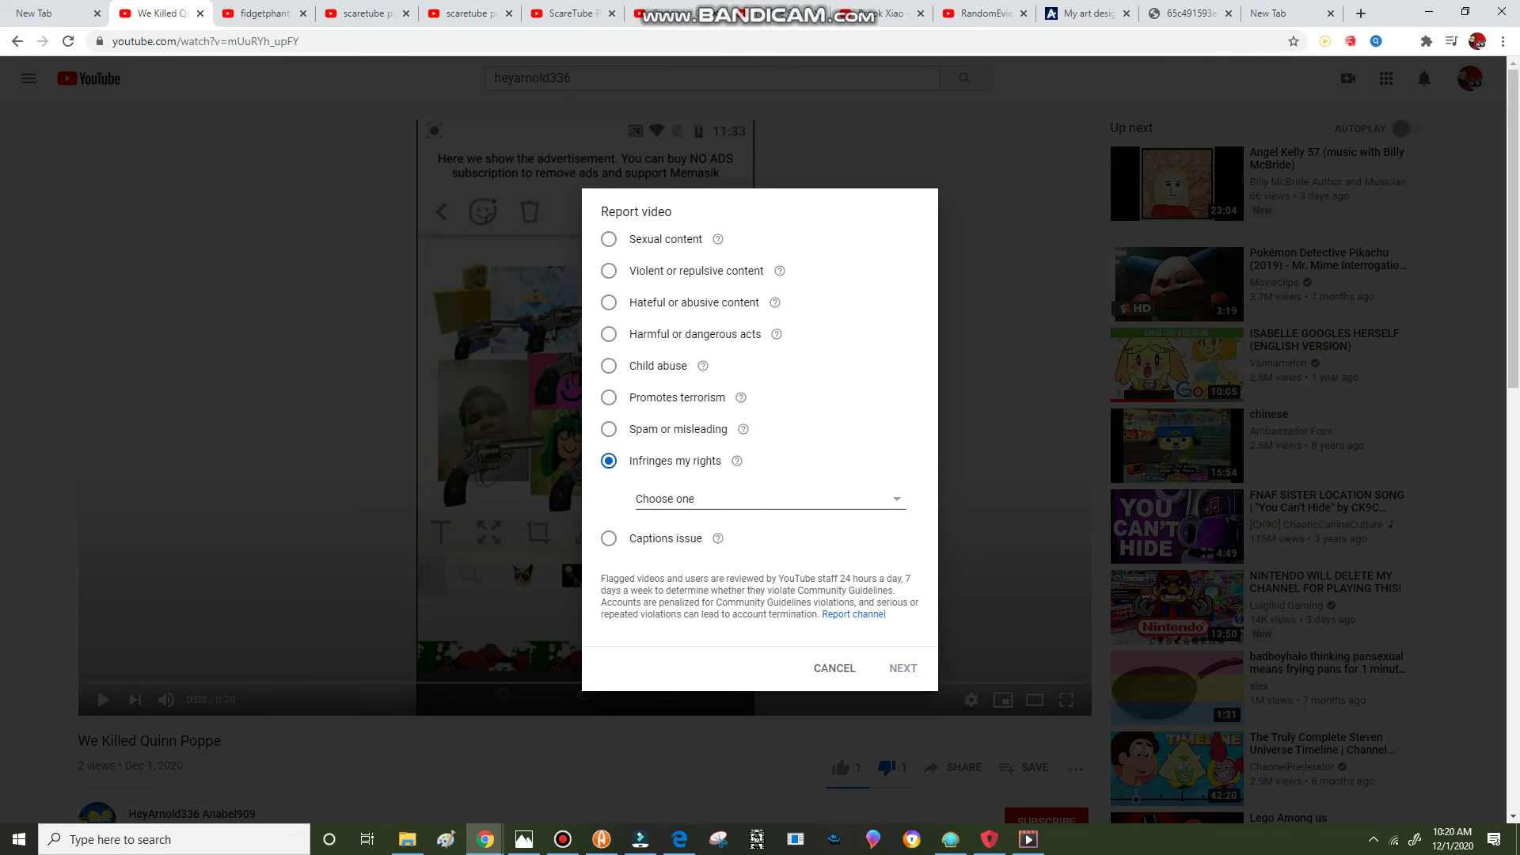
pyautogui.click(608, 428)
pyautogui.click(744, 467)
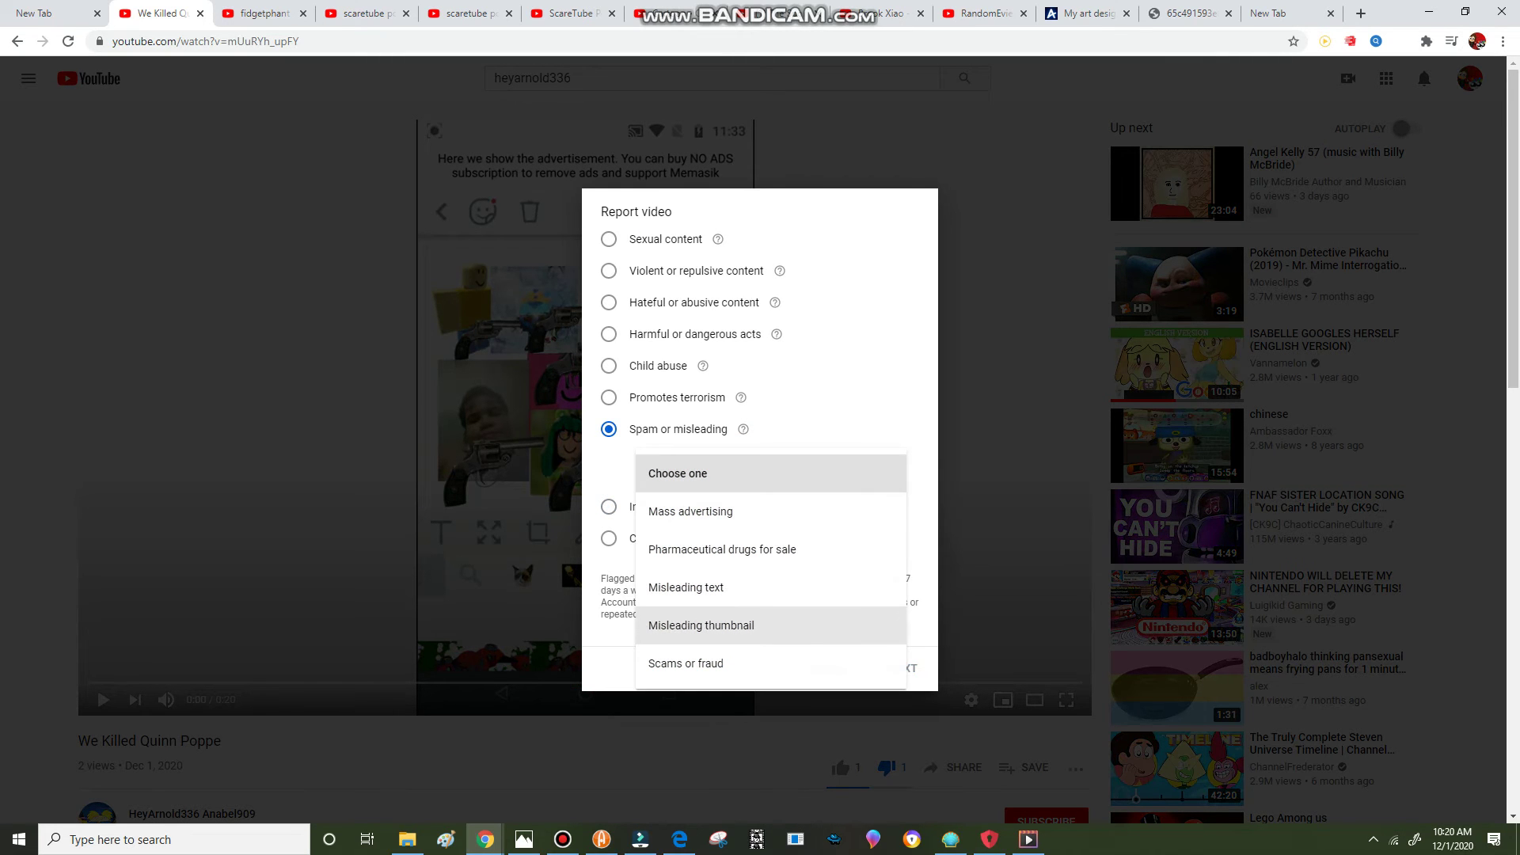
pyautogui.click(685, 663)
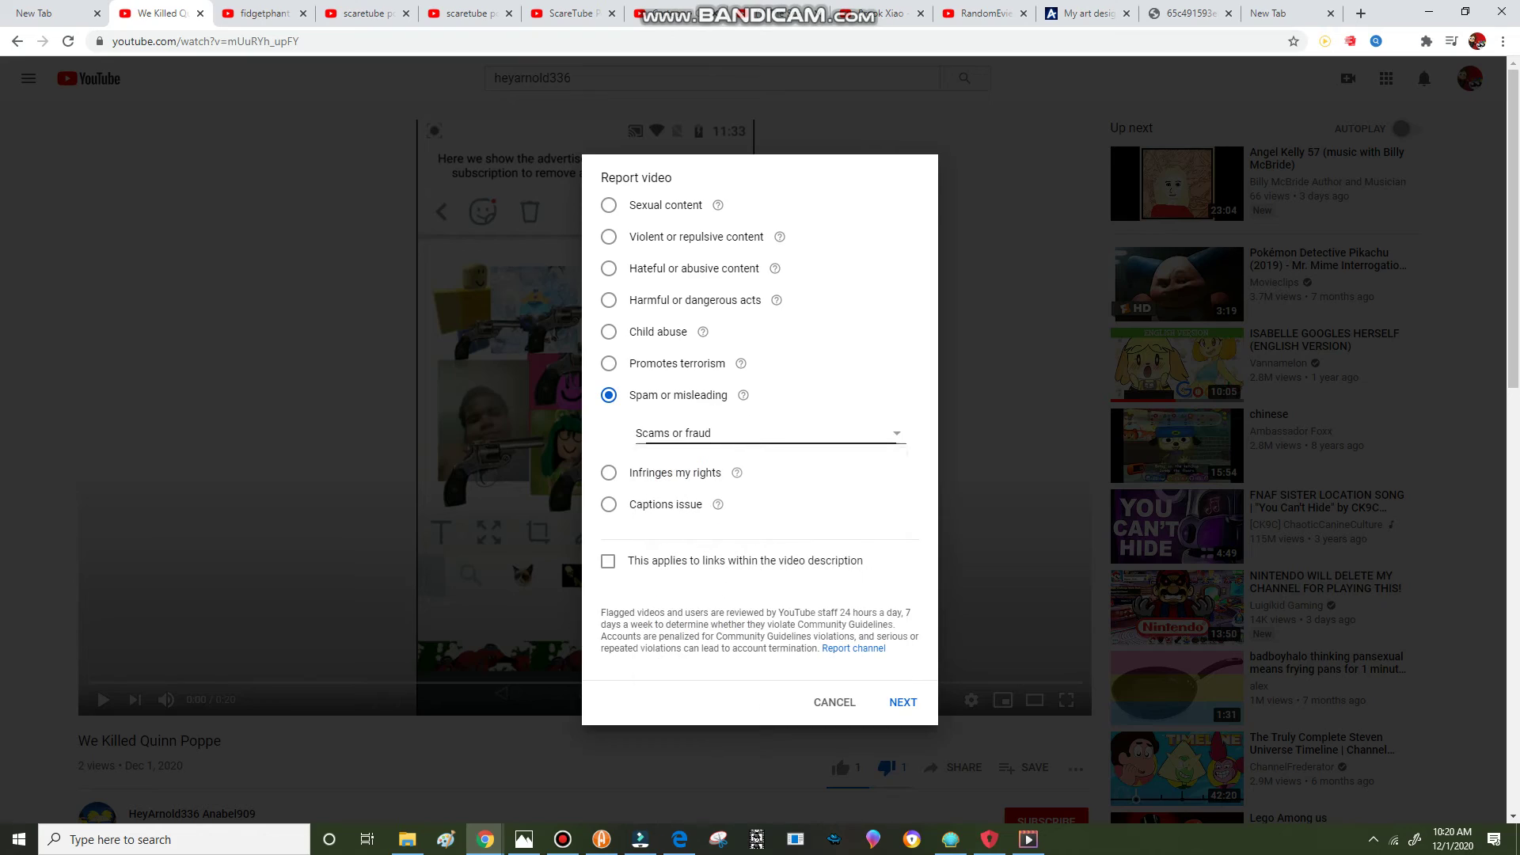
pyautogui.click(770, 433)
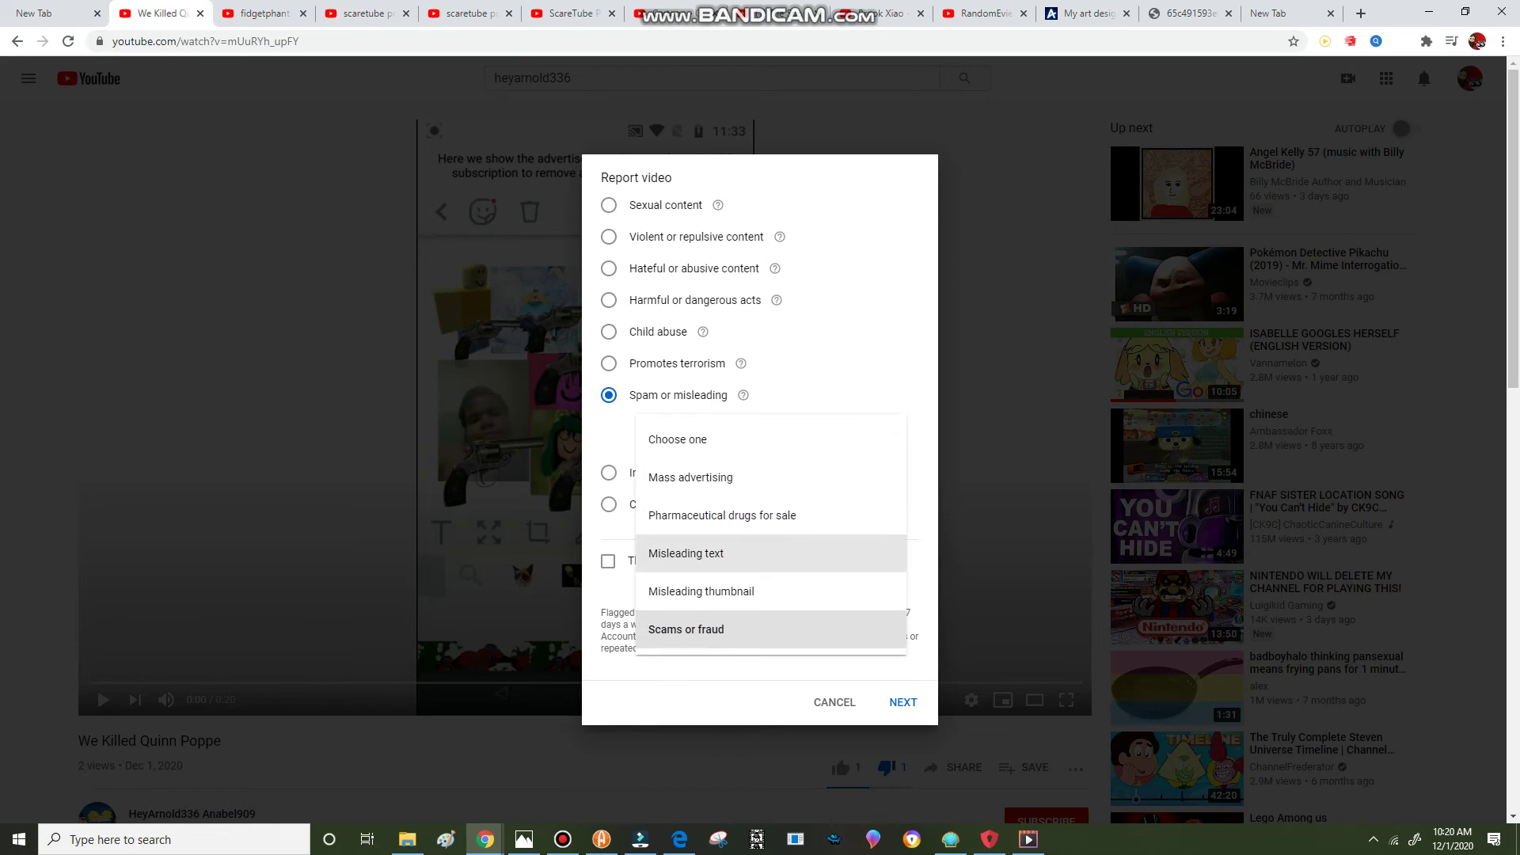
pyautogui.click(703, 590)
pyautogui.click(902, 702)
pyautogui.write('Flagged videos and users are reviewed by YouTube staff 24 hours a day, 7 days a week to determine whether they violate Community Guidelines. Accounts are penalized for Community Guidelines violations, and serious or repeated violations can lead to account termination.')
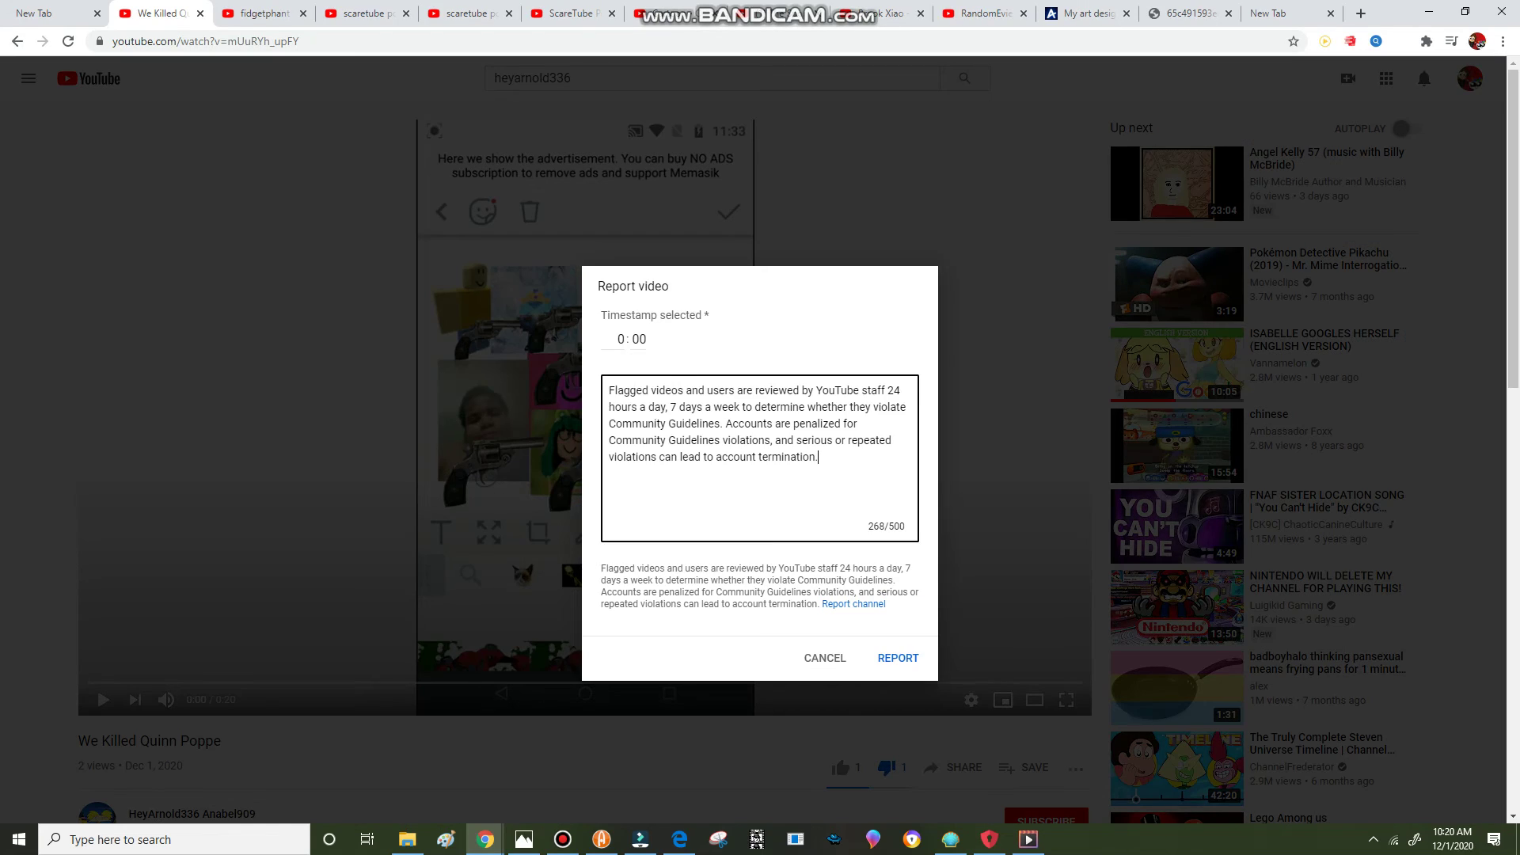
pyautogui.click(897, 657)
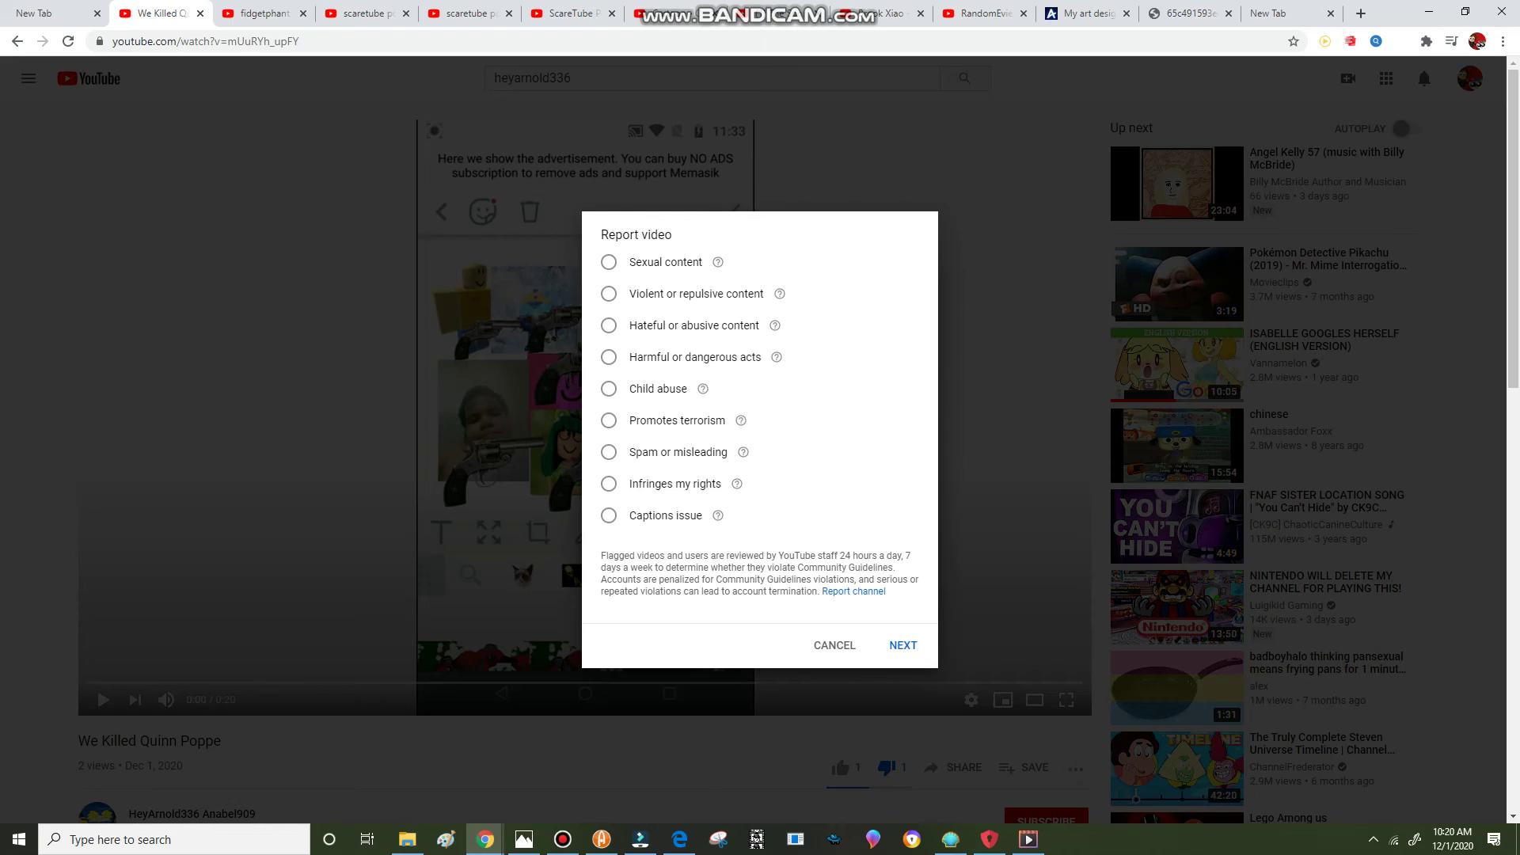
# Step: Report the video as spam or misleading for Scams or fraud with the Community Guidelines notice as details, and dismiss the confirmation
pyautogui.click(608, 452)
pyautogui.click(770, 465)
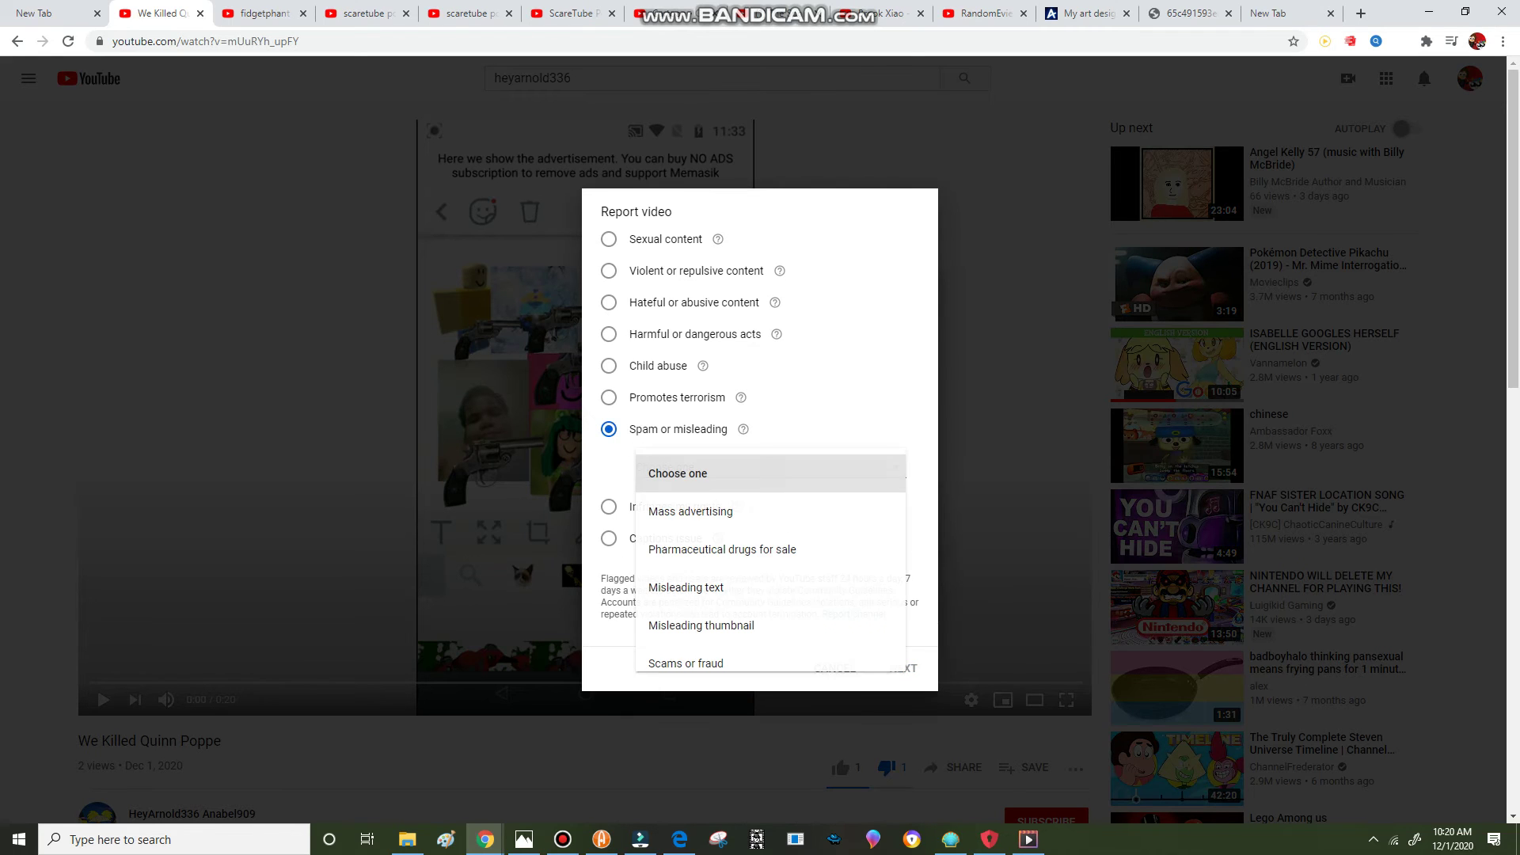
pyautogui.click(685, 662)
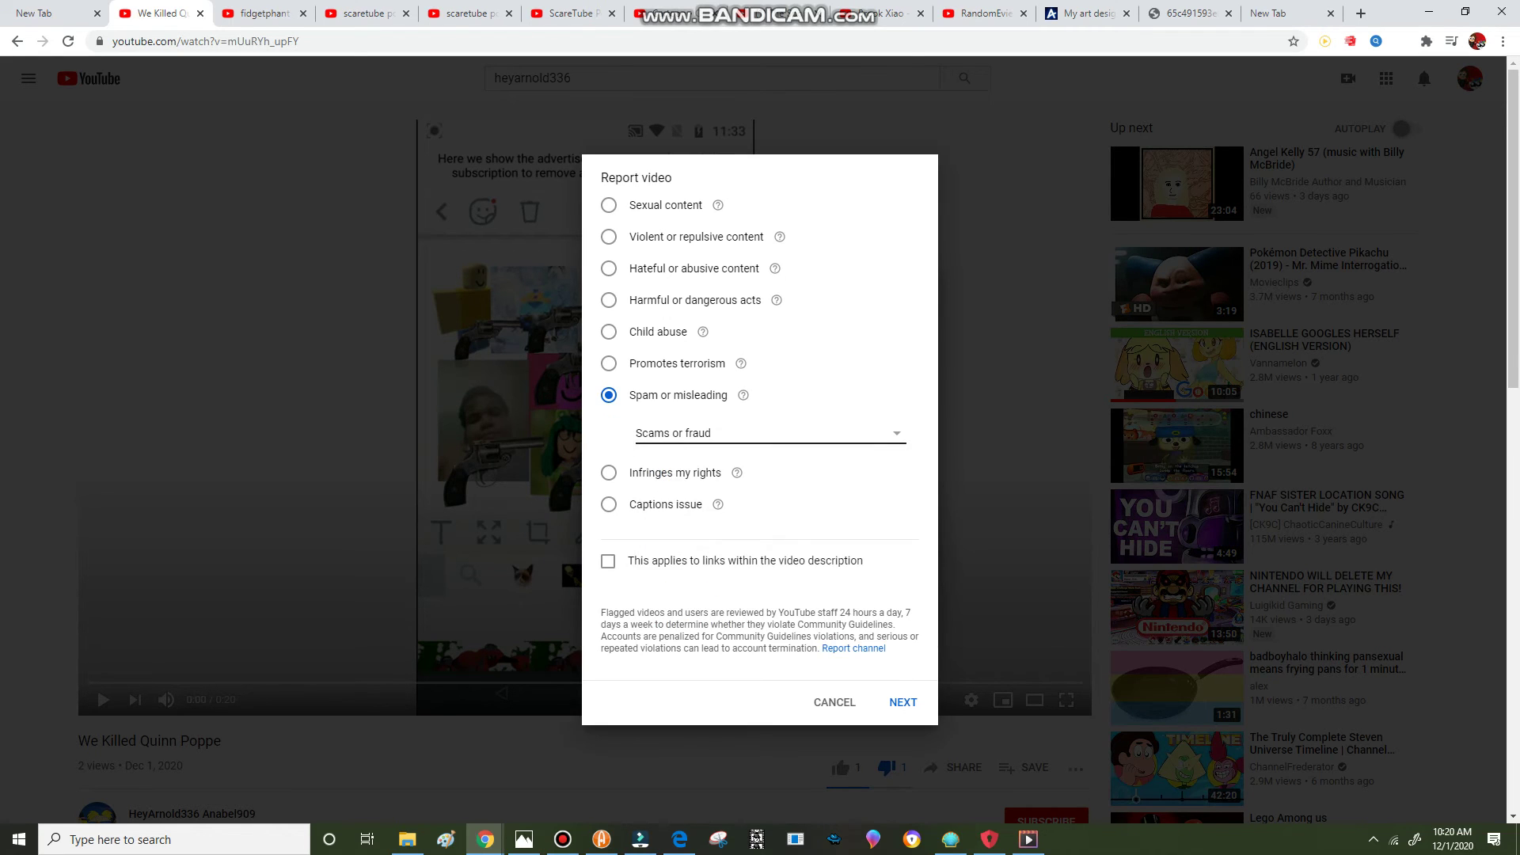
pyautogui.click(898, 696)
pyautogui.click(760, 423)
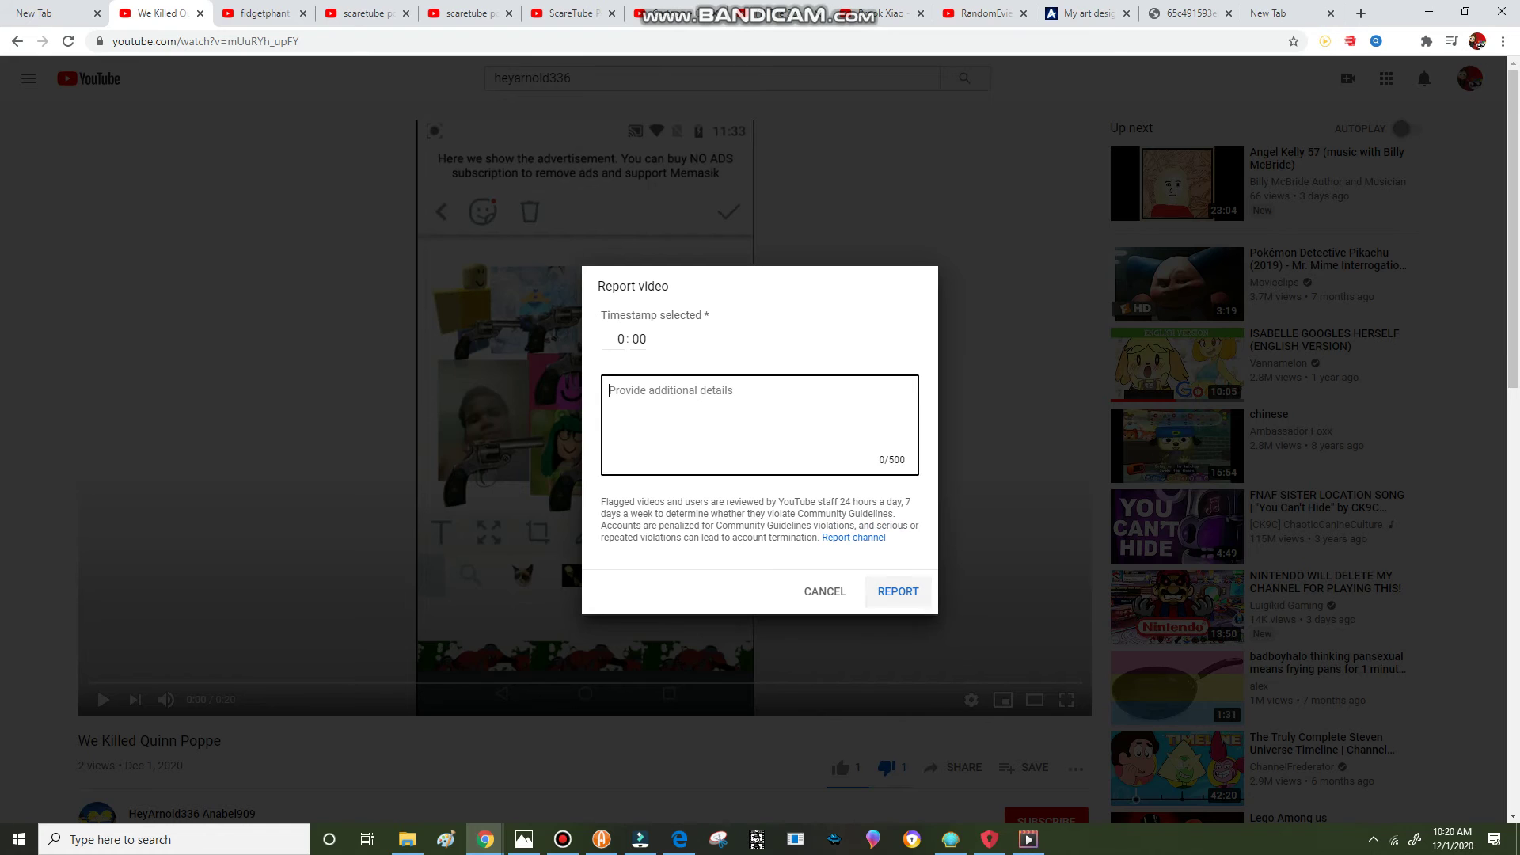
pyautogui.write('Flagged videos and users are reviewed by YouTube staff 24 hours a day, 7 days a week to determine whether they violate Community Guidelines. Accounts are penalized for Community Guidelines violations, and serious or repeated violations can lead to account termination.')
pyautogui.click(897, 658)
pyautogui.click(901, 593)
# Step: Try to report the video as Infringes my rights with the issue Copyright issue, and close the support pages it opens
pyautogui.click(1074, 769)
pyautogui.click(1152, 774)
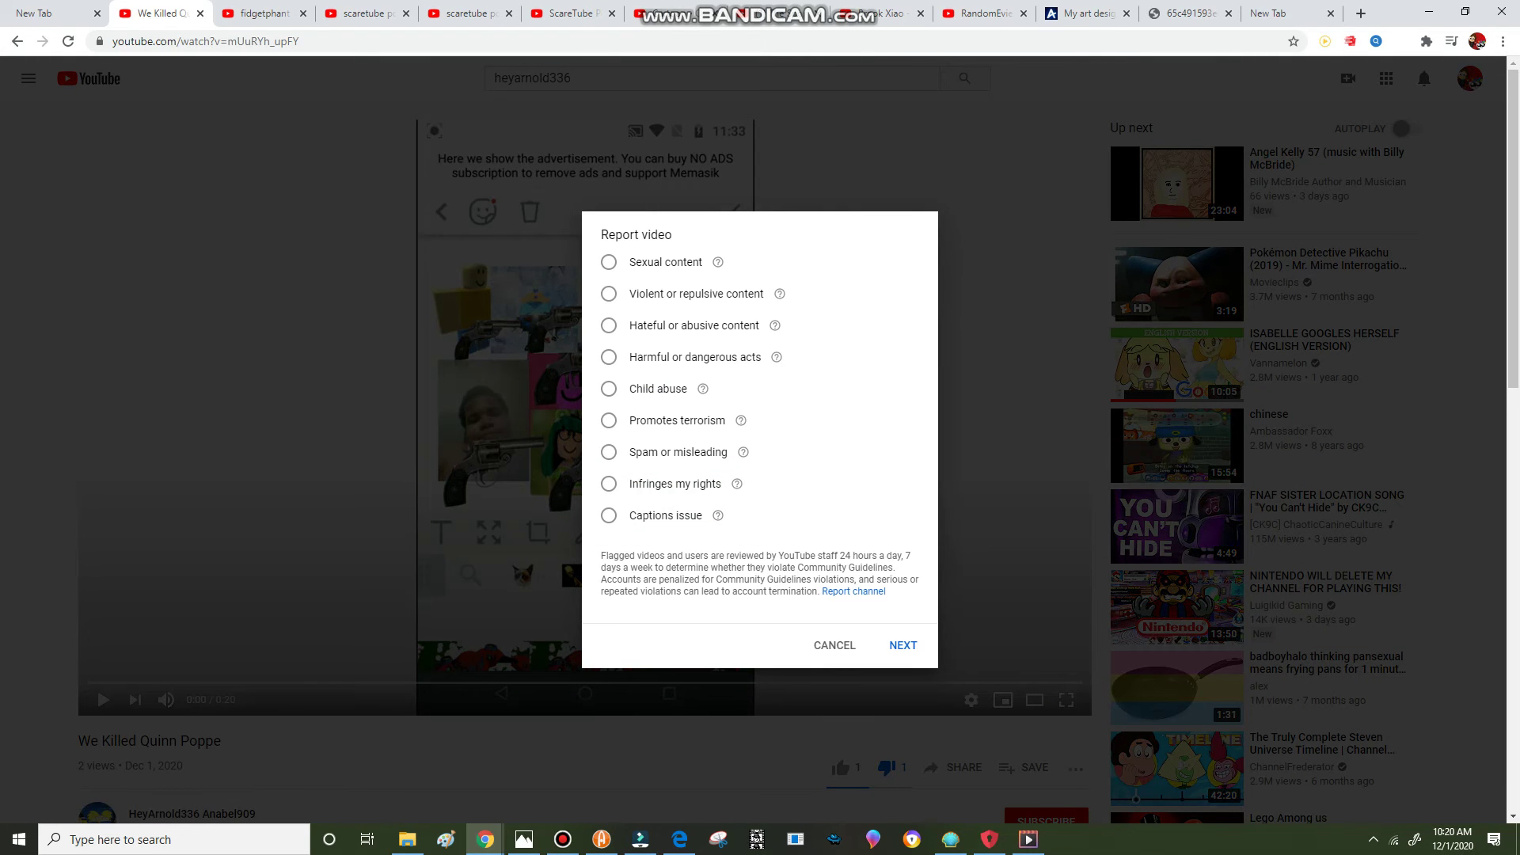
pyautogui.click(608, 484)
pyautogui.click(766, 498)
pyautogui.click(696, 536)
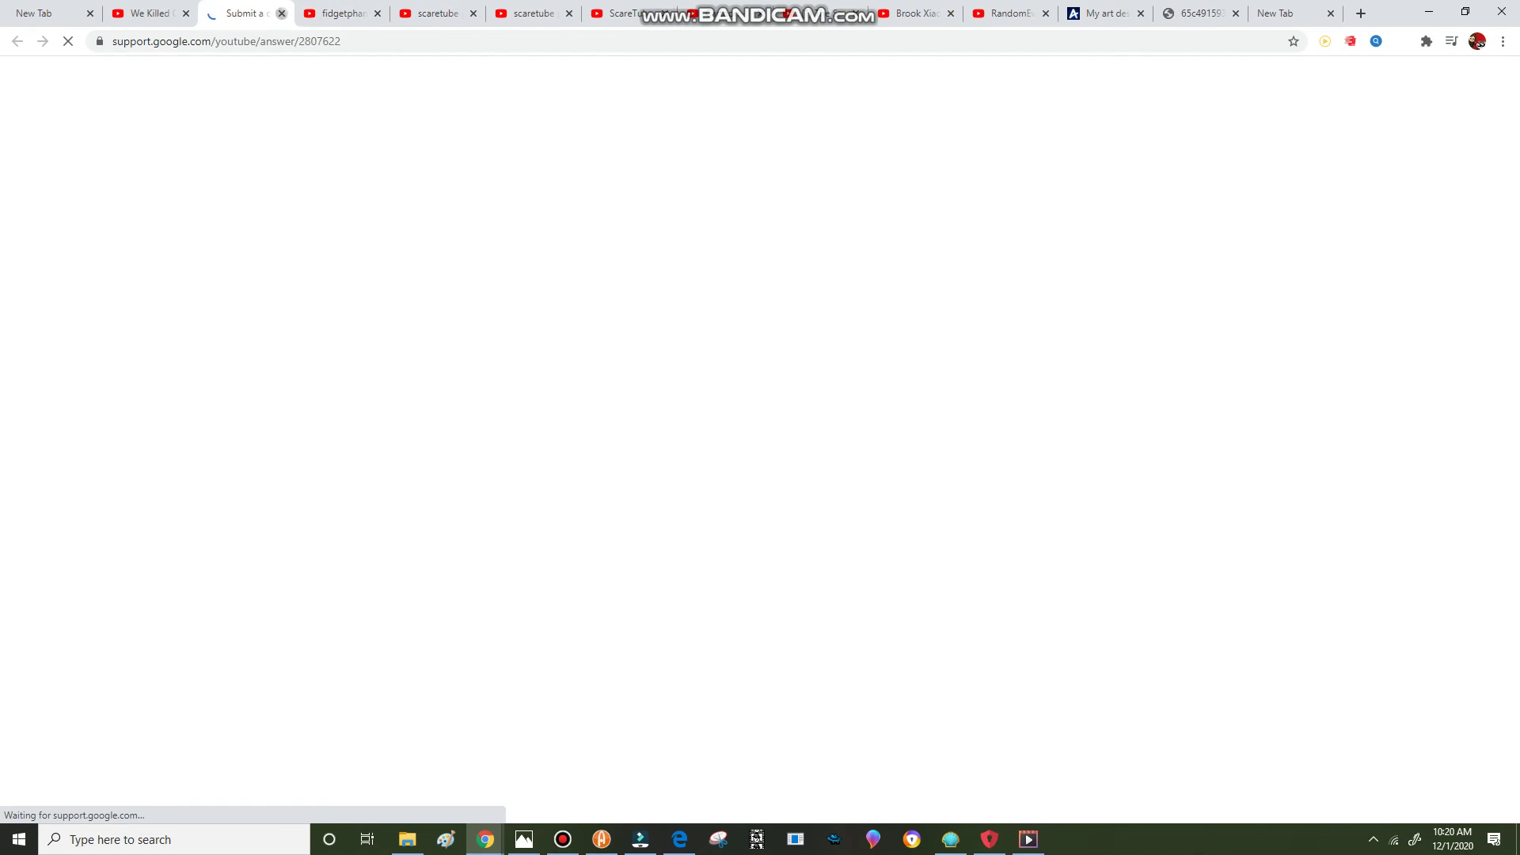
pyautogui.hotkey('ctrl', 'w')
pyautogui.click(903, 667)
pyautogui.hotkey('ctrl', 'w')
# Step: Try the Infringes my rights report with the issue Privacy issue, and close the page it opens
pyautogui.click(766, 499)
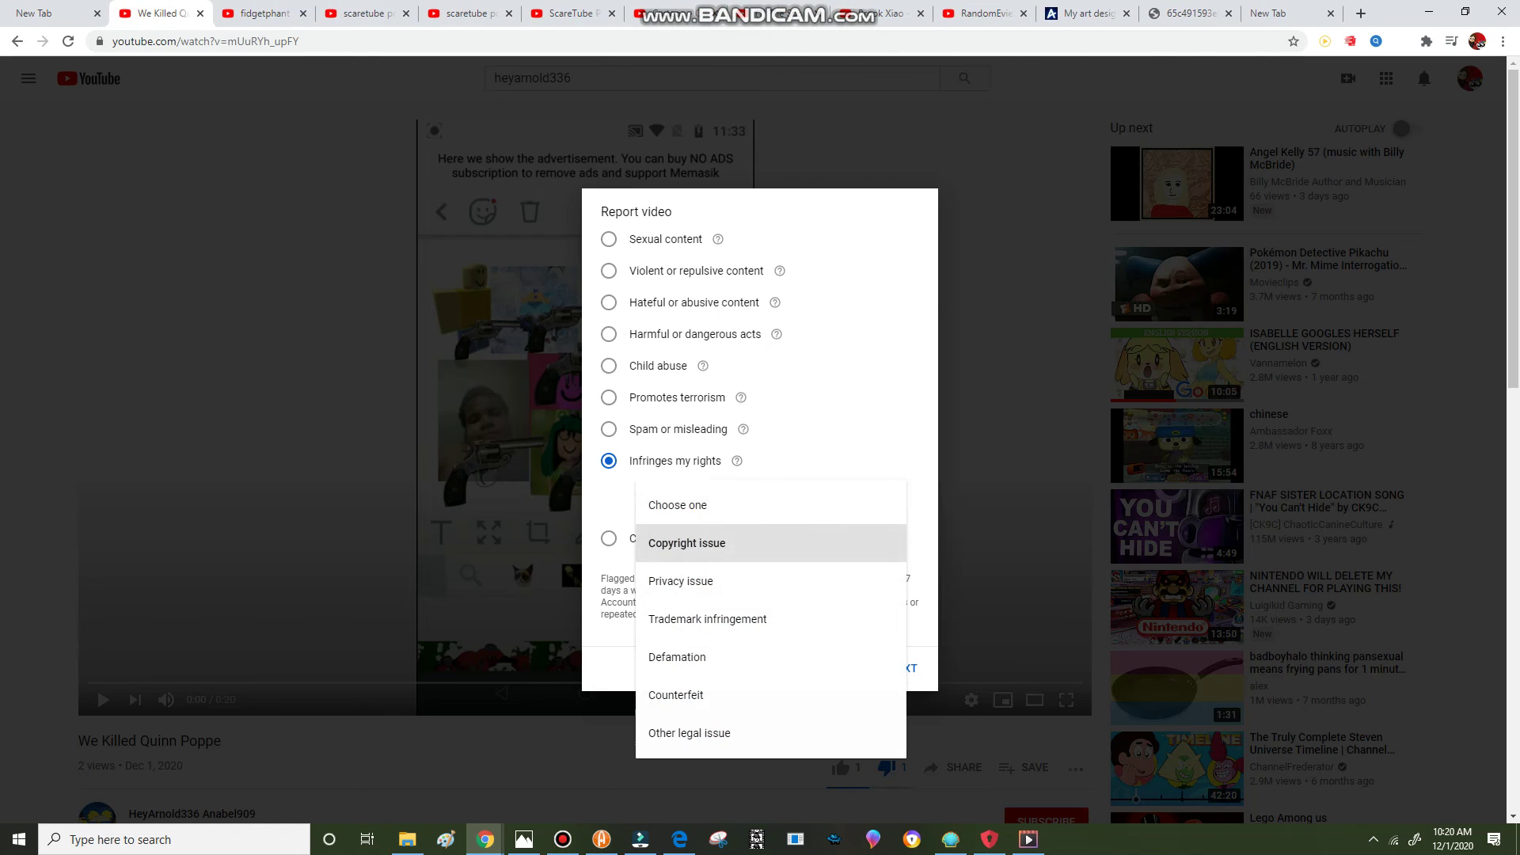
pyautogui.click(681, 581)
pyautogui.click(903, 667)
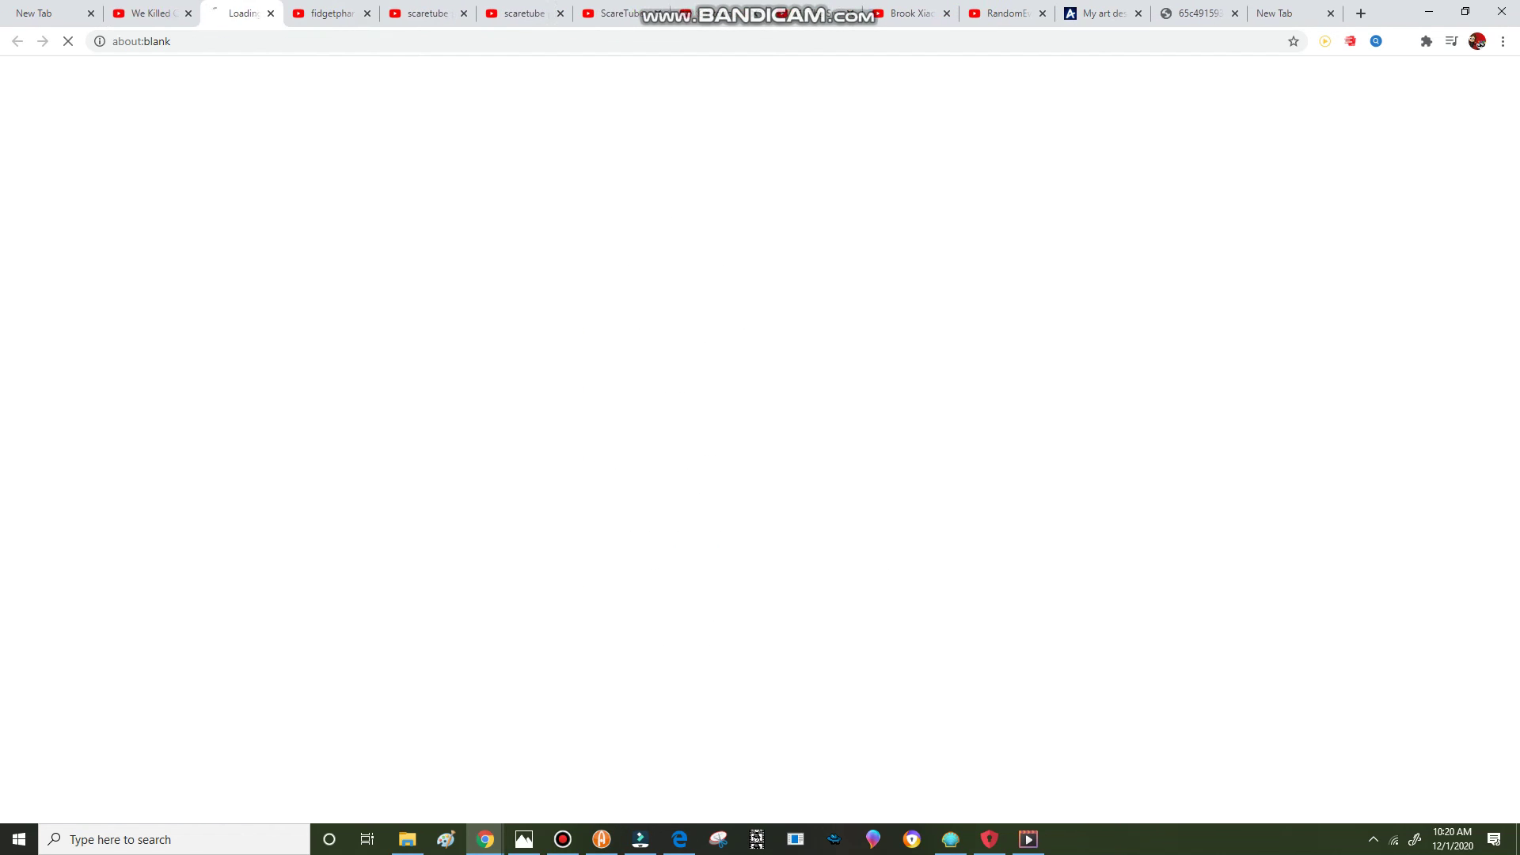
pyautogui.hotkey('ctrl', 'w')
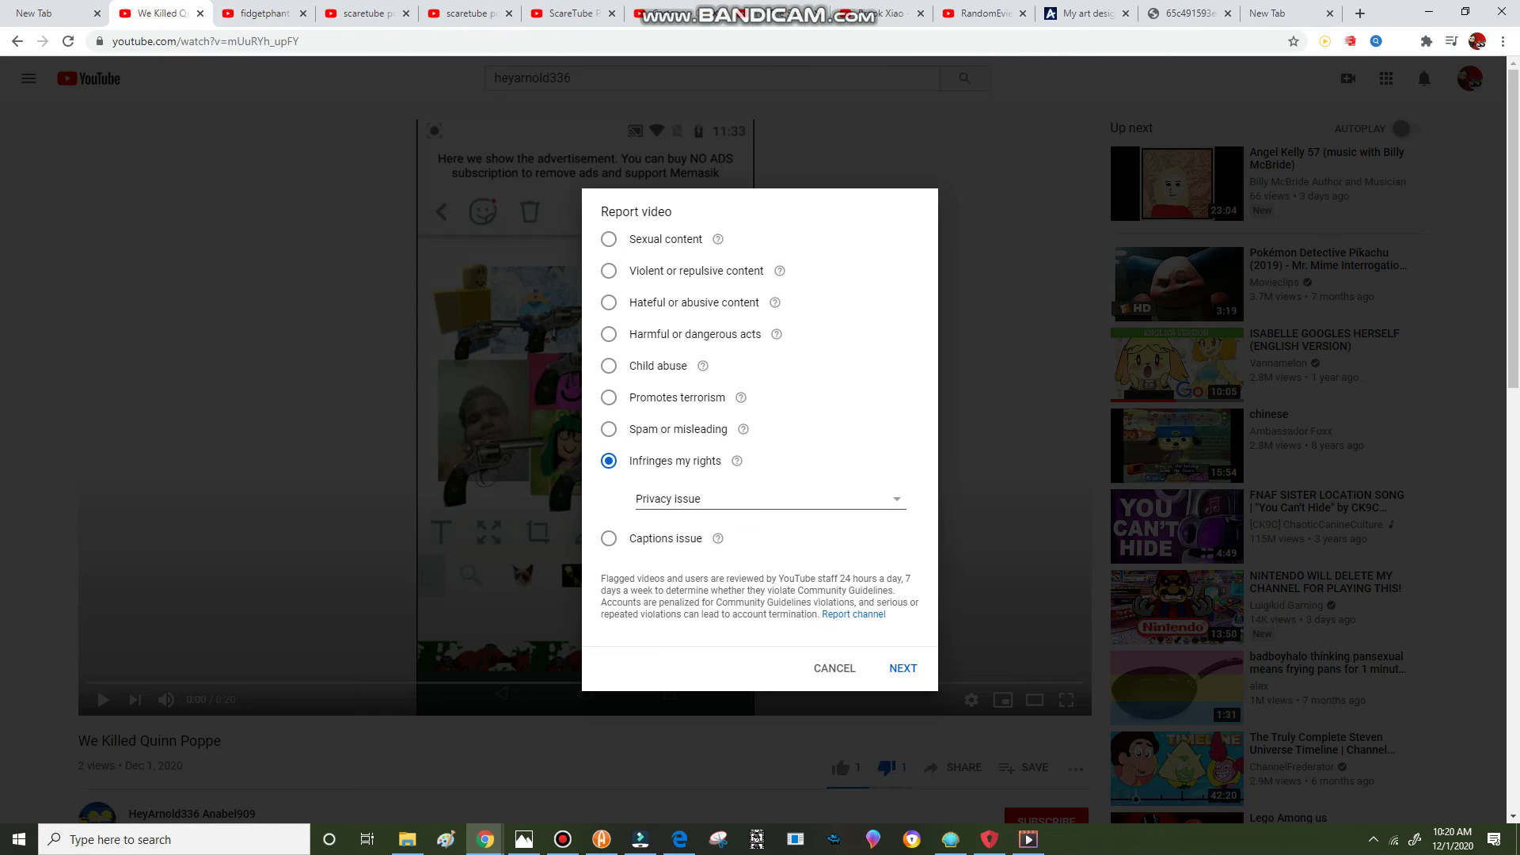
# Step: Report the video for a captions issue, Captions are abusive, with the Community Guidelines notice as details, and dismiss the confirmation
pyautogui.click(771, 530)
pyautogui.click(712, 576)
pyautogui.click(759, 531)
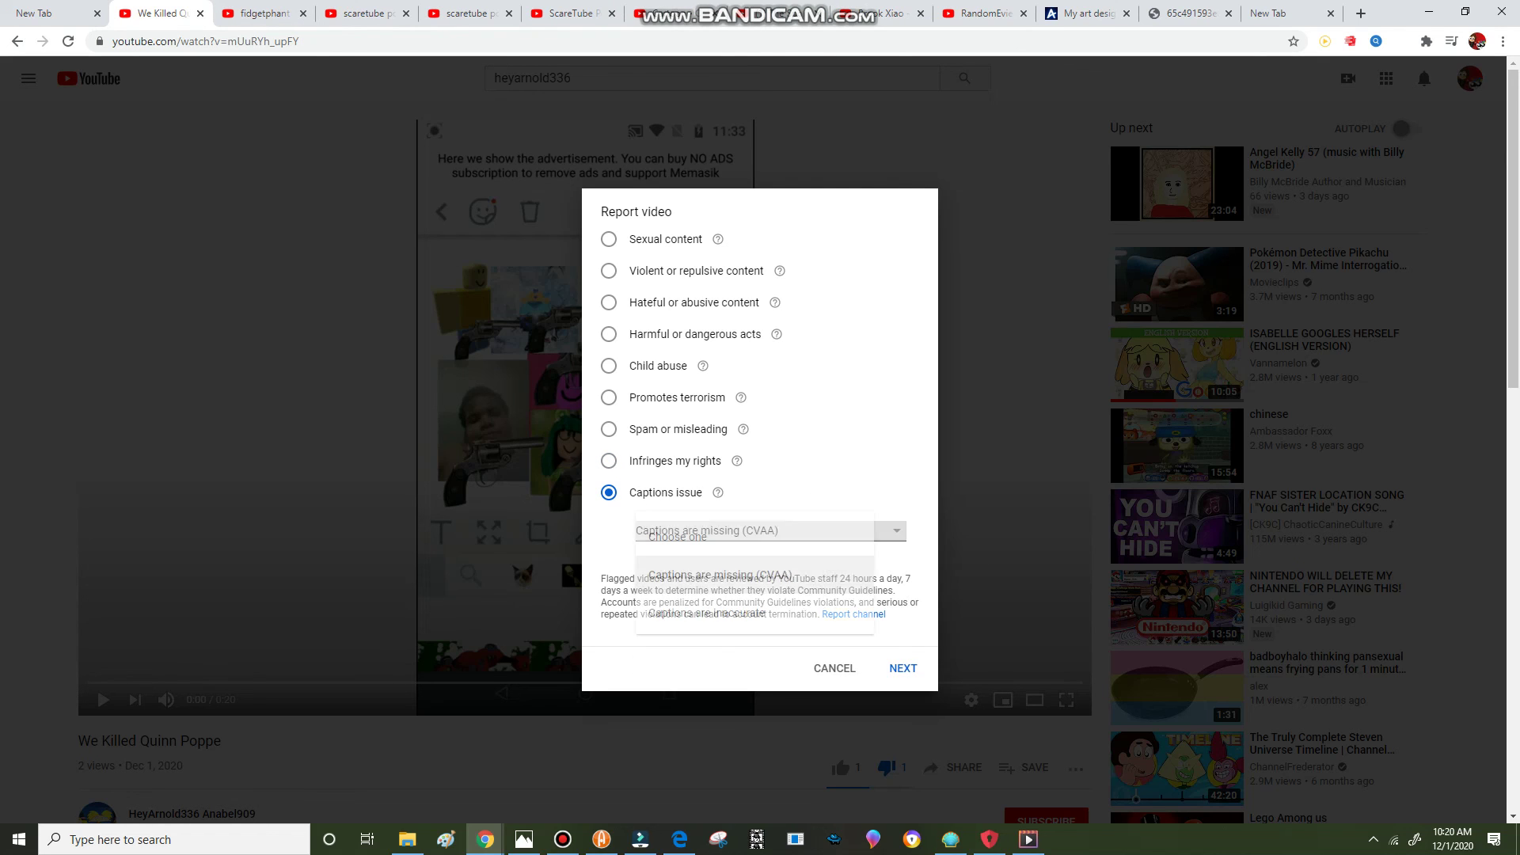
pyautogui.click(678, 537)
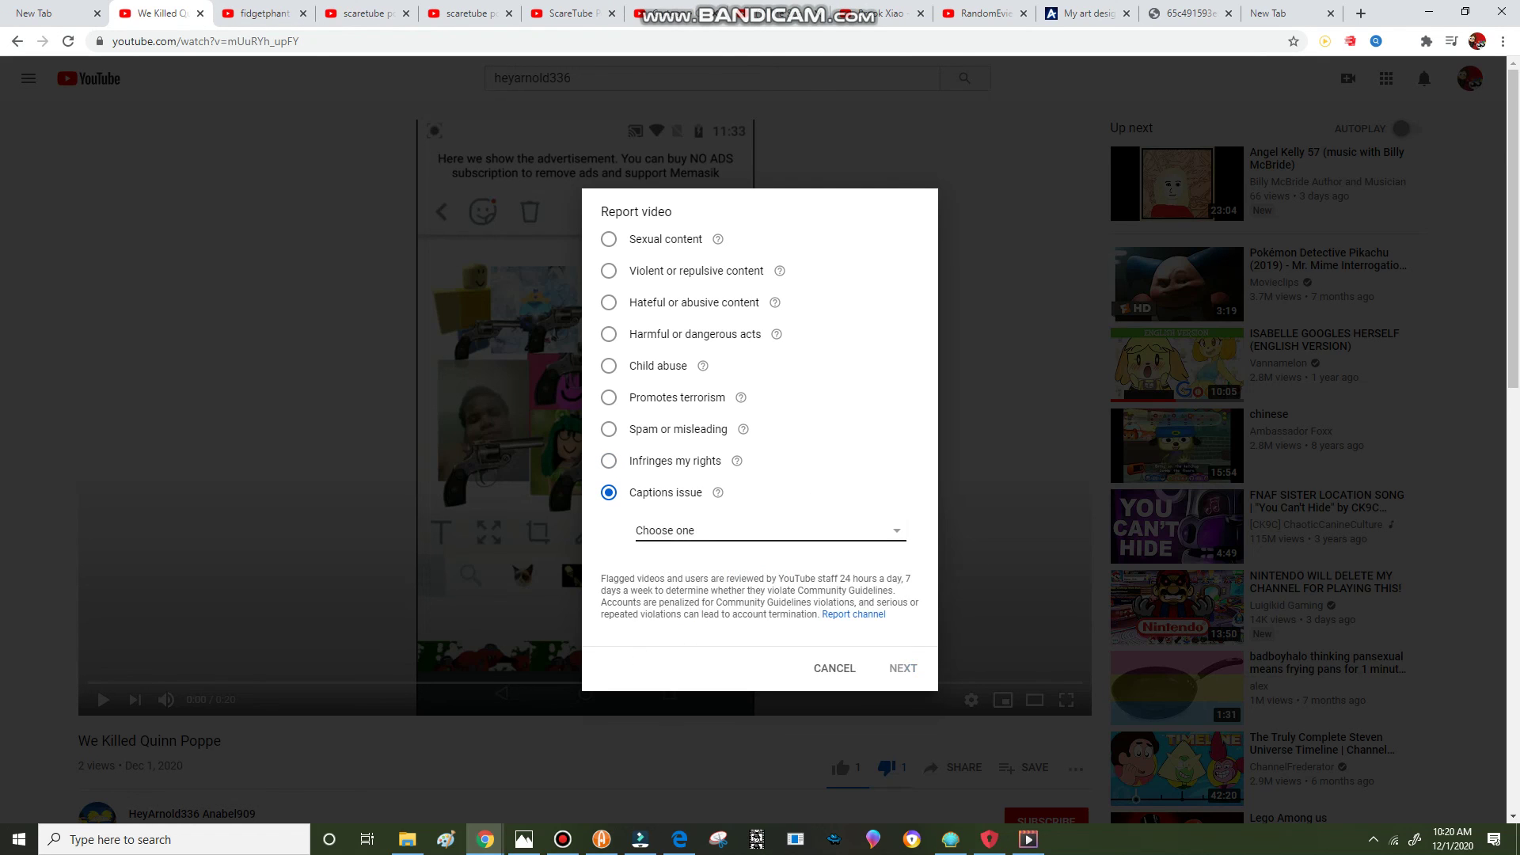
pyautogui.click(760, 530)
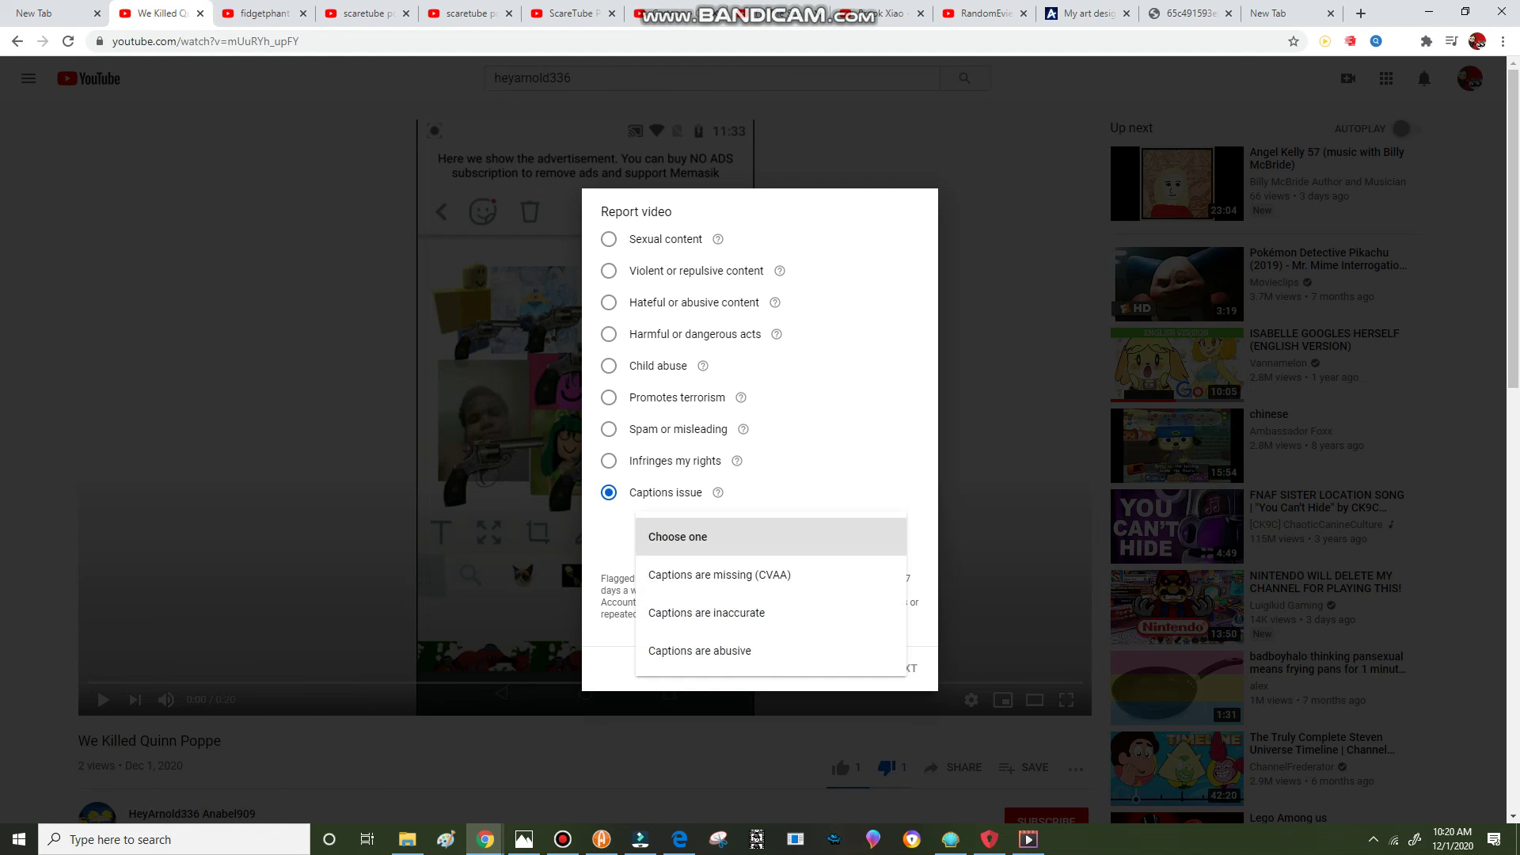
pyautogui.click(700, 651)
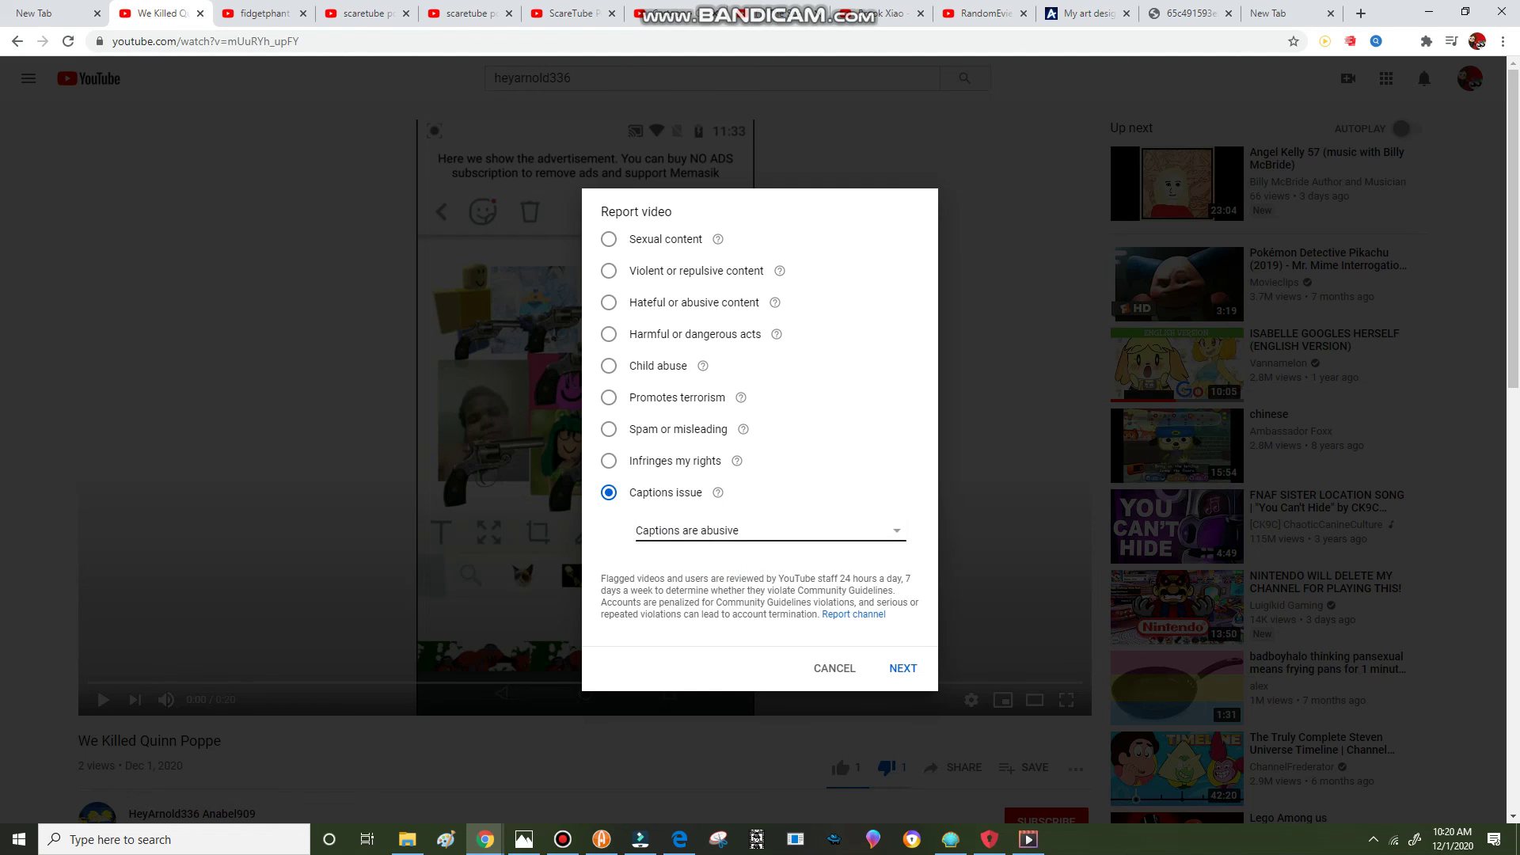
pyautogui.click(903, 668)
pyautogui.write('Flagged videos and users are reviewed by YouTube staff 24 hours a day, 7 days a week to determine whether they violate Community Guidelines. Accounts are penalized for Community Guidelines violations, and serious or repeated violations can lead to account termination.')
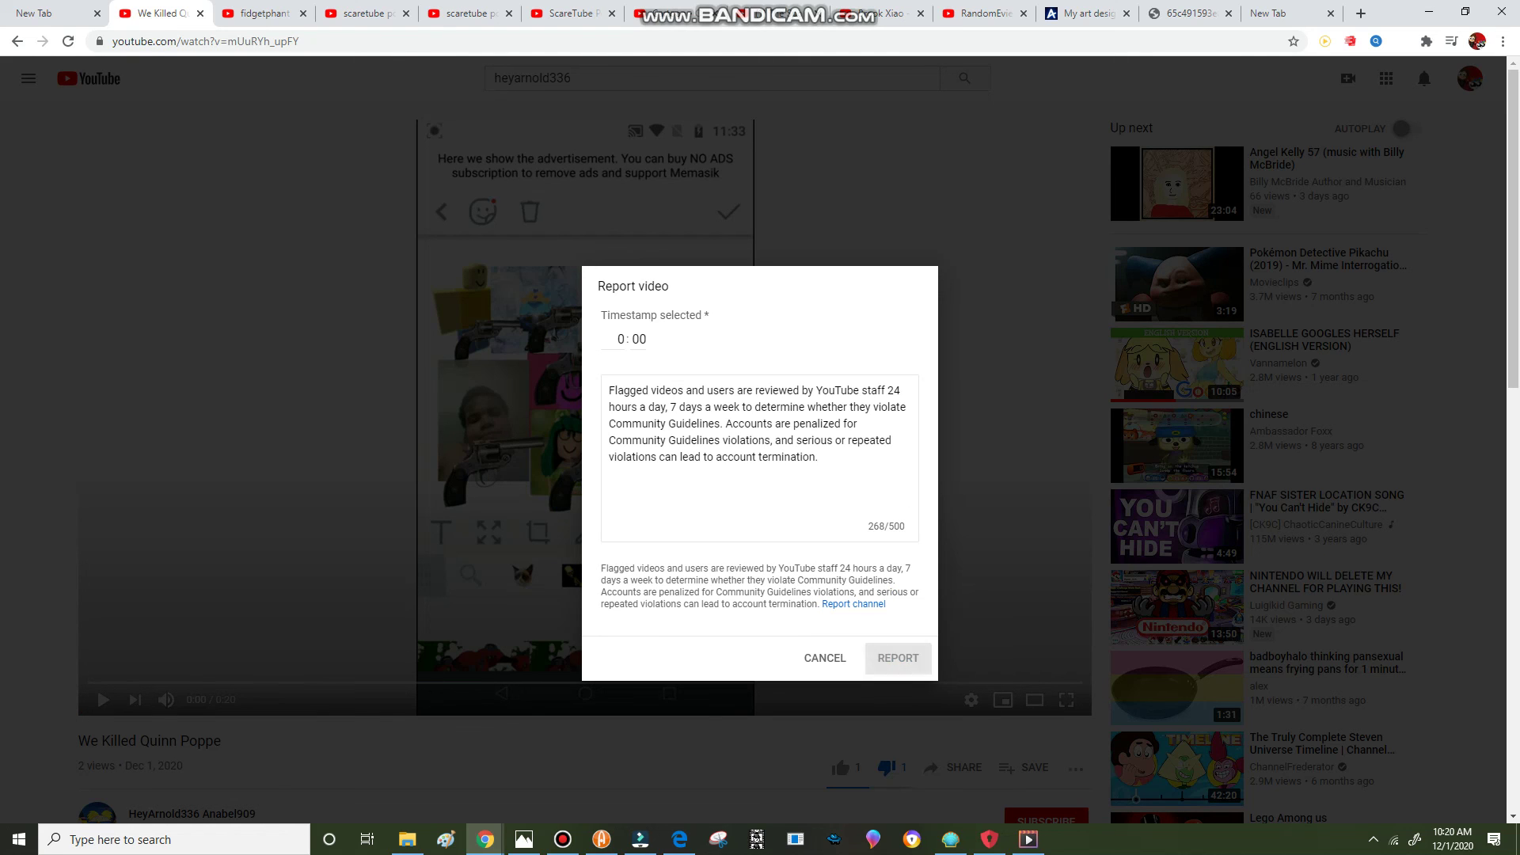
pyautogui.press('Escape')
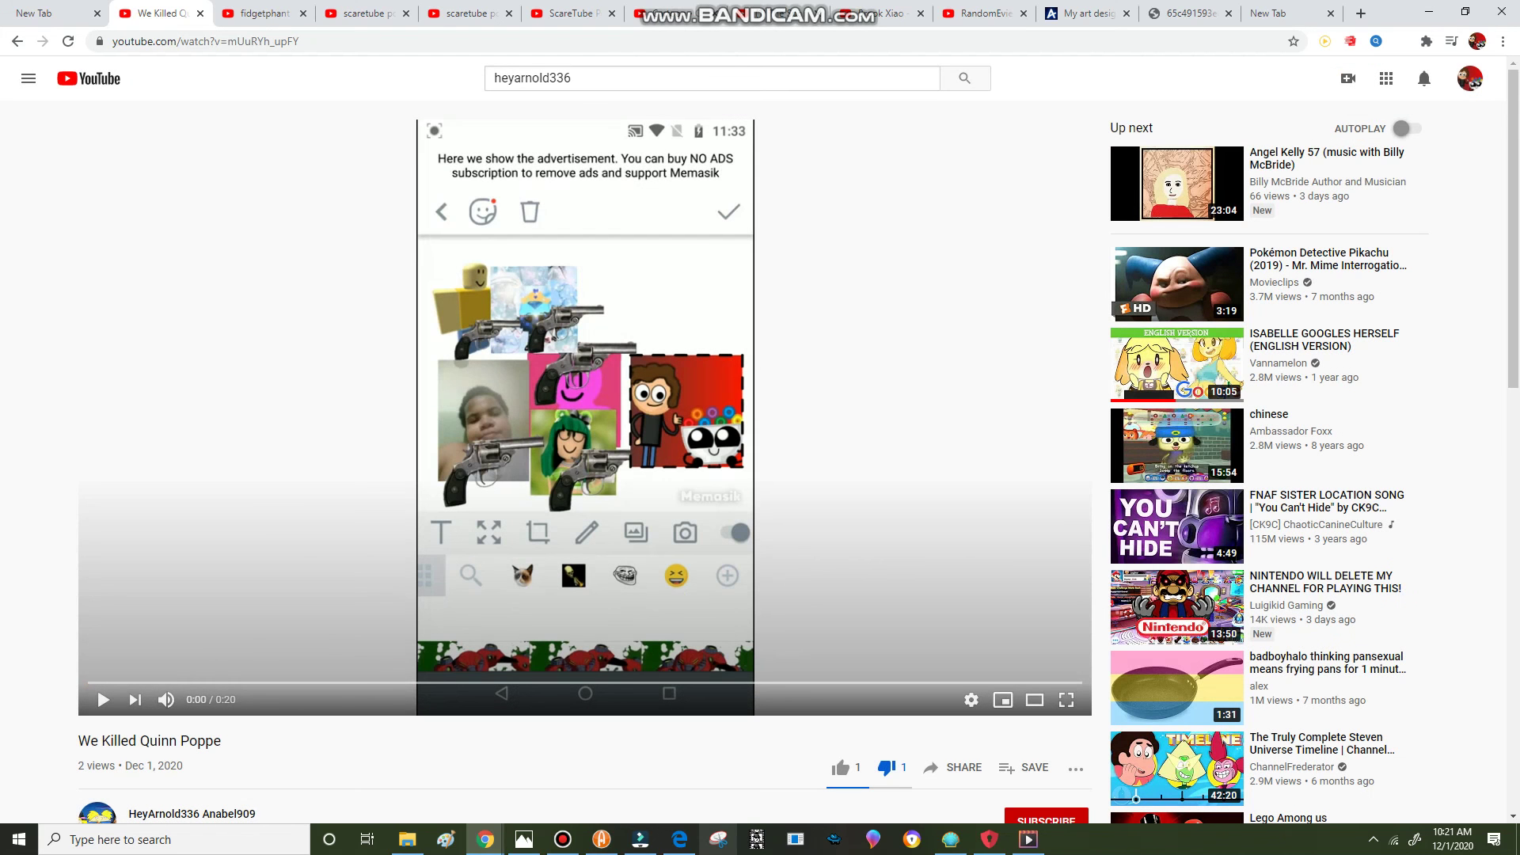